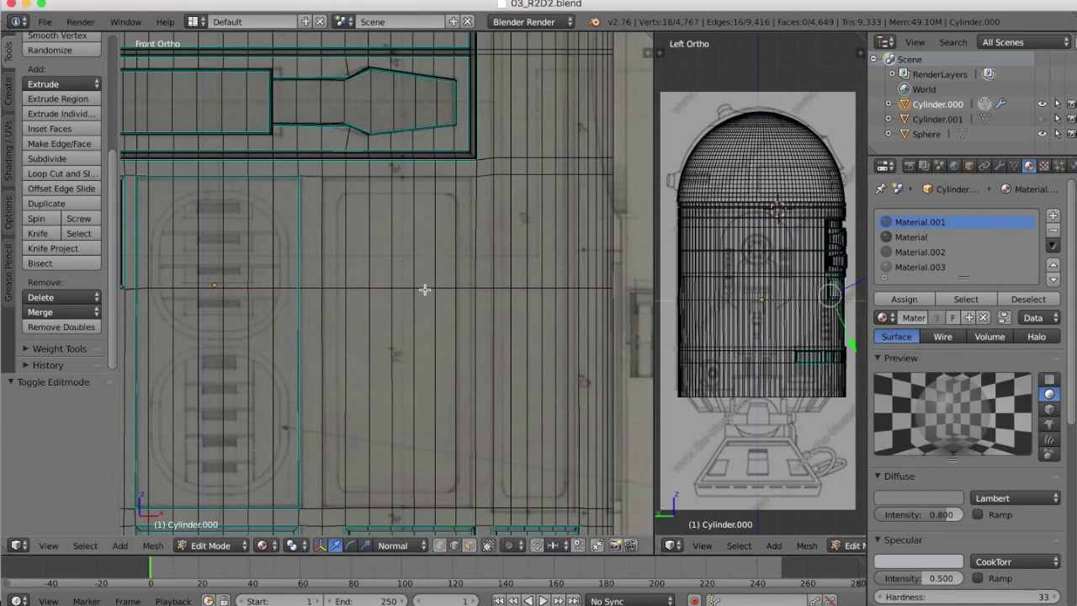
Step: Examine the body's front panels in Object Mode with solid shading and a perspective view
scroll(425, 289, "down", 1, "ctrl")
scroll(424, 298, "down", 6)
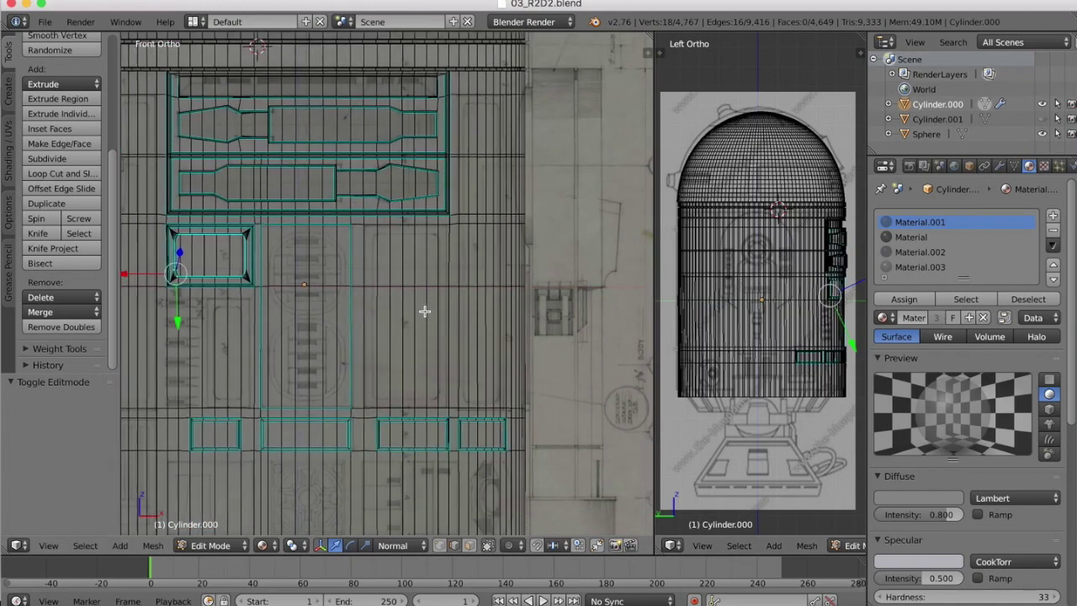
scroll(425, 312, "left", 3, "shift")
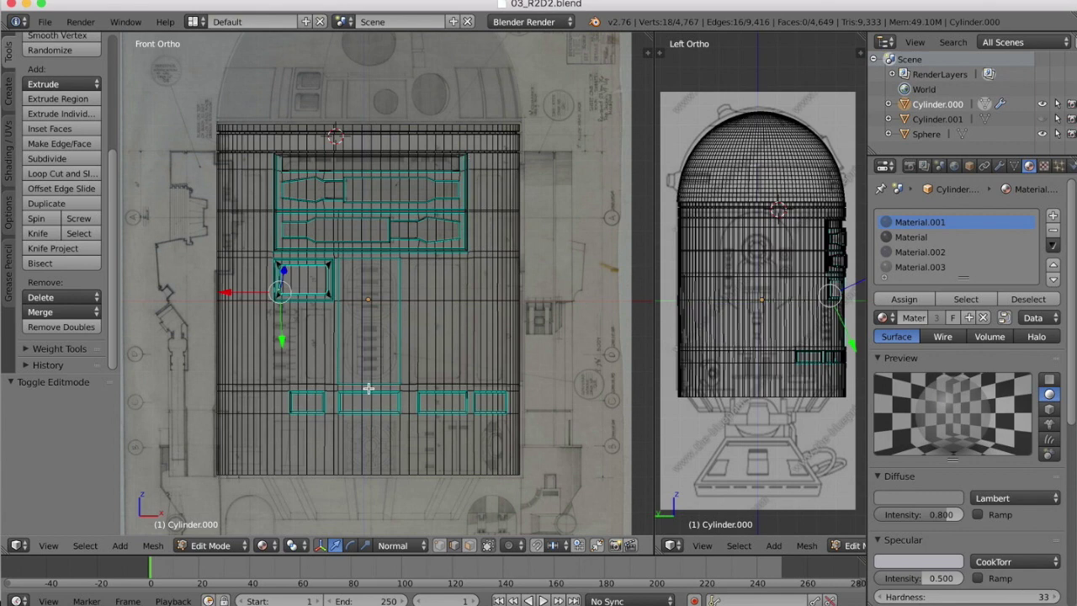
left_click(210, 546)
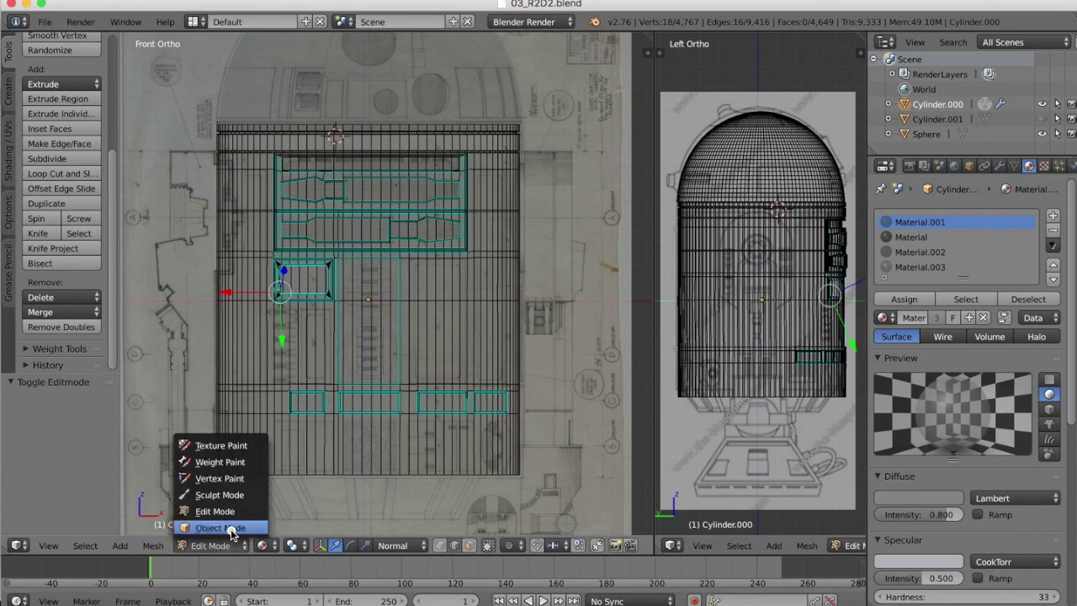
left_click(225, 534)
left_click(277, 547)
left_click(291, 497)
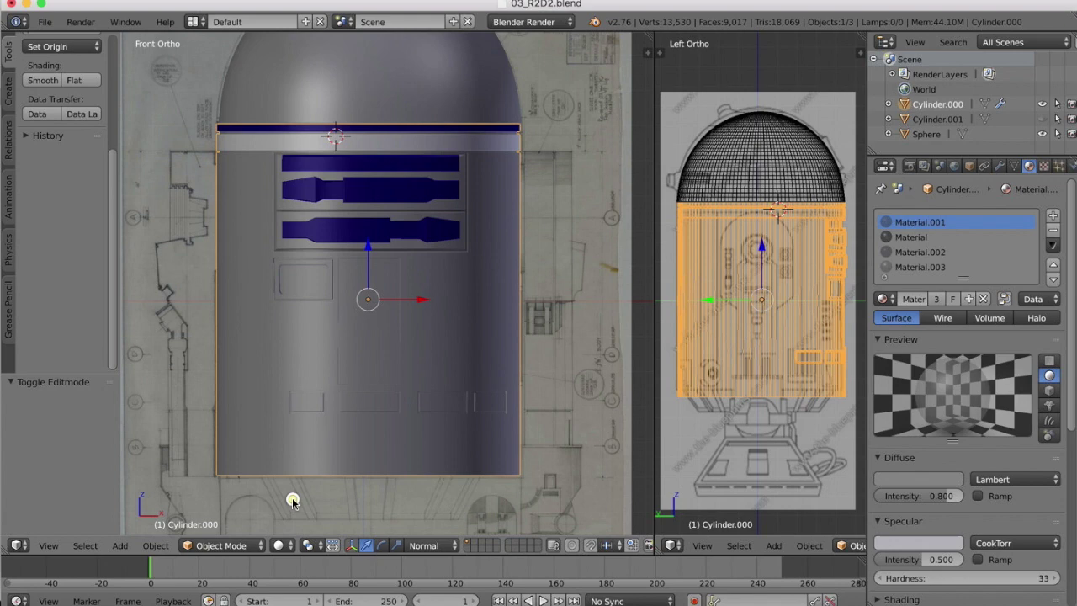
middle_click_drag(374, 248, 374, 250)
scroll(375, 248, "down", 3, "ctrl+alt")
Step: Return to Edit Mode and examine the body's mesh around the front panels from several angles
left_click(232, 543)
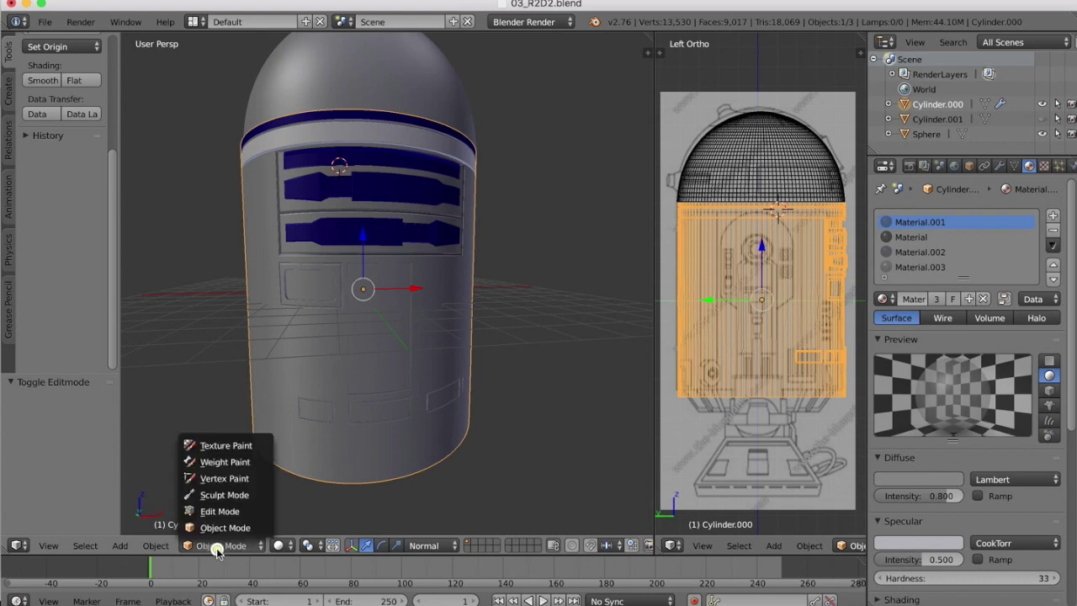
left_click(217, 511)
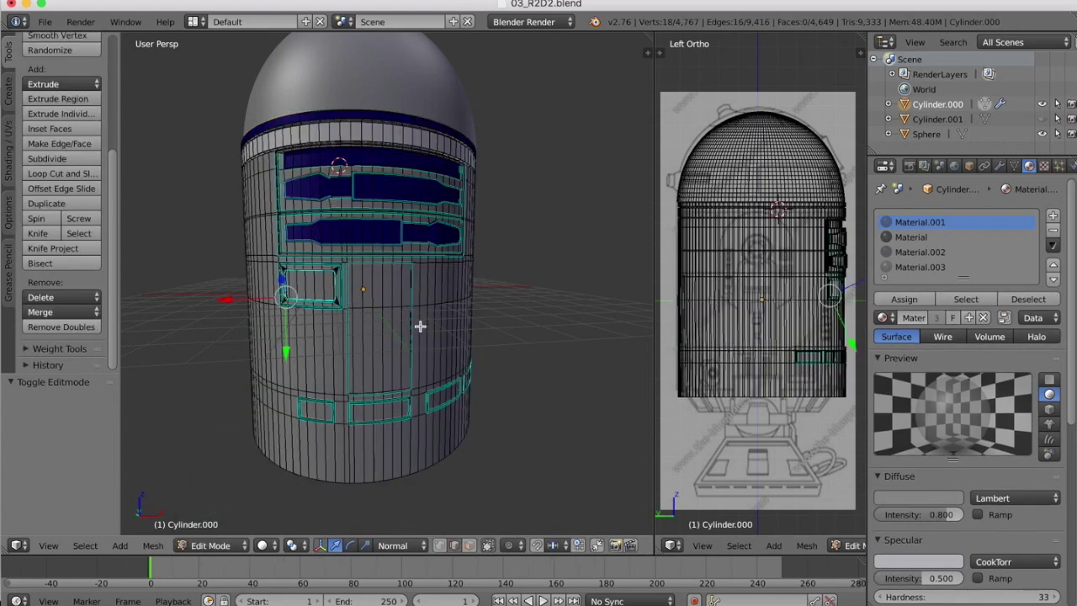
scroll(420, 326, "down", 5, "ctrl+alt")
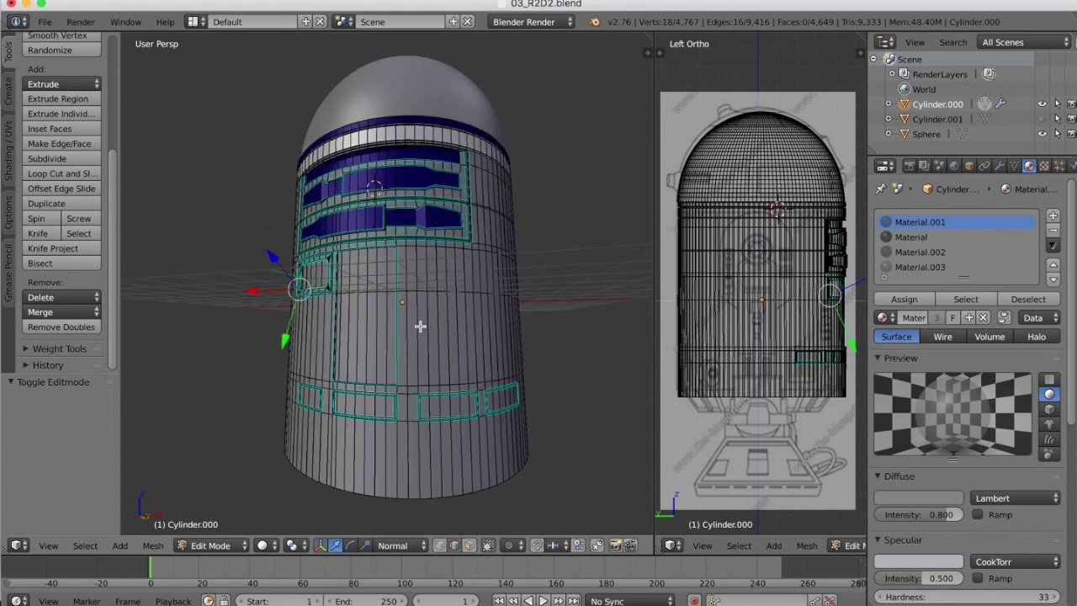
scroll(420, 326, "left", 3)
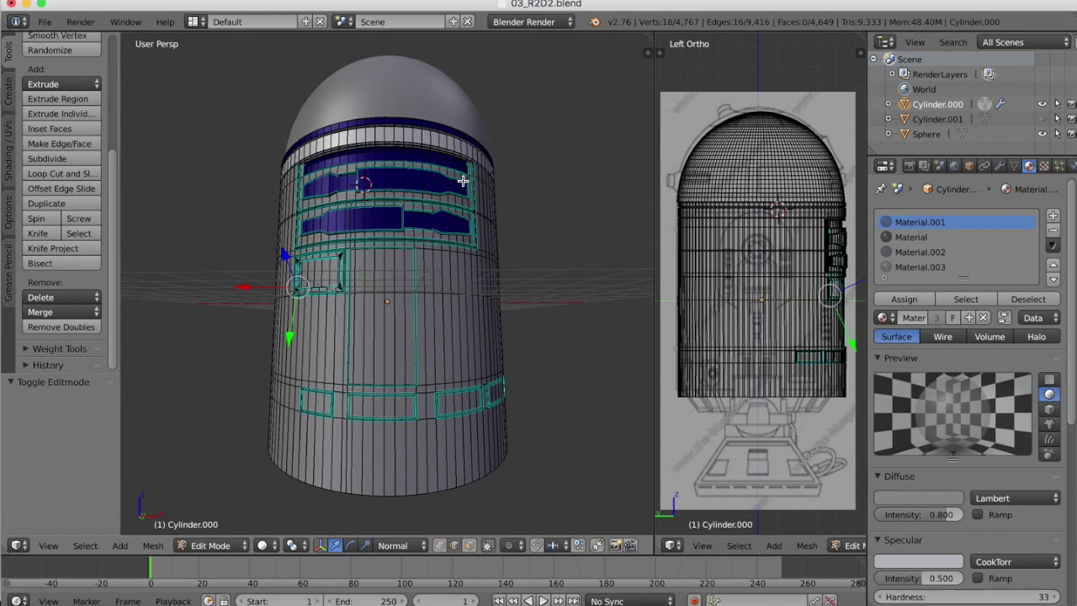
scroll(482, 230, "down", 3, "ctrl+alt")
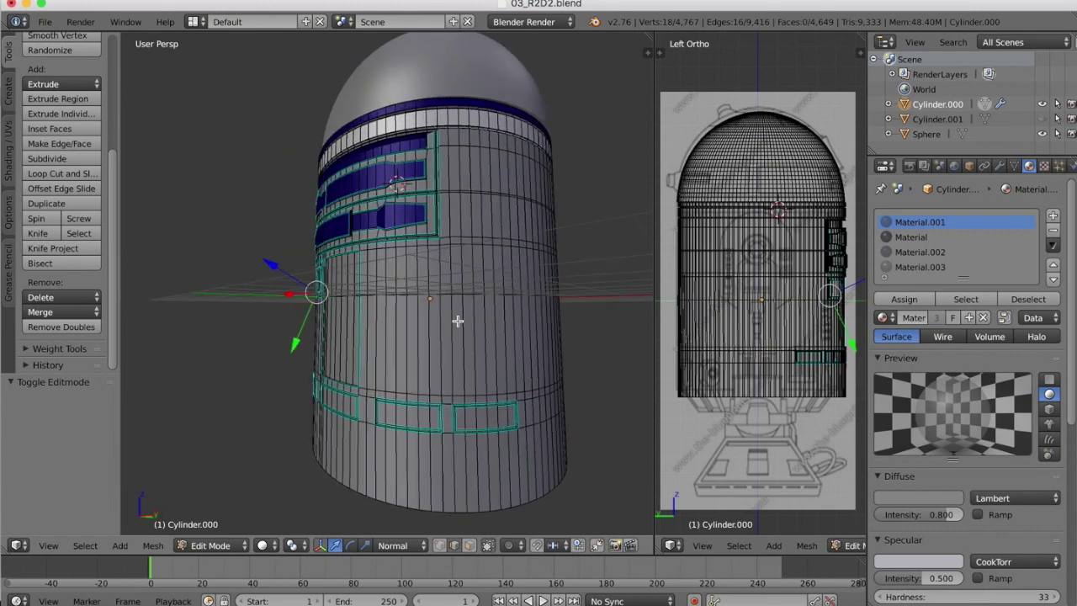
scroll(457, 319, "down", 6, "ctrl+alt")
scroll(457, 320, "up", 6, "ctrl+alt")
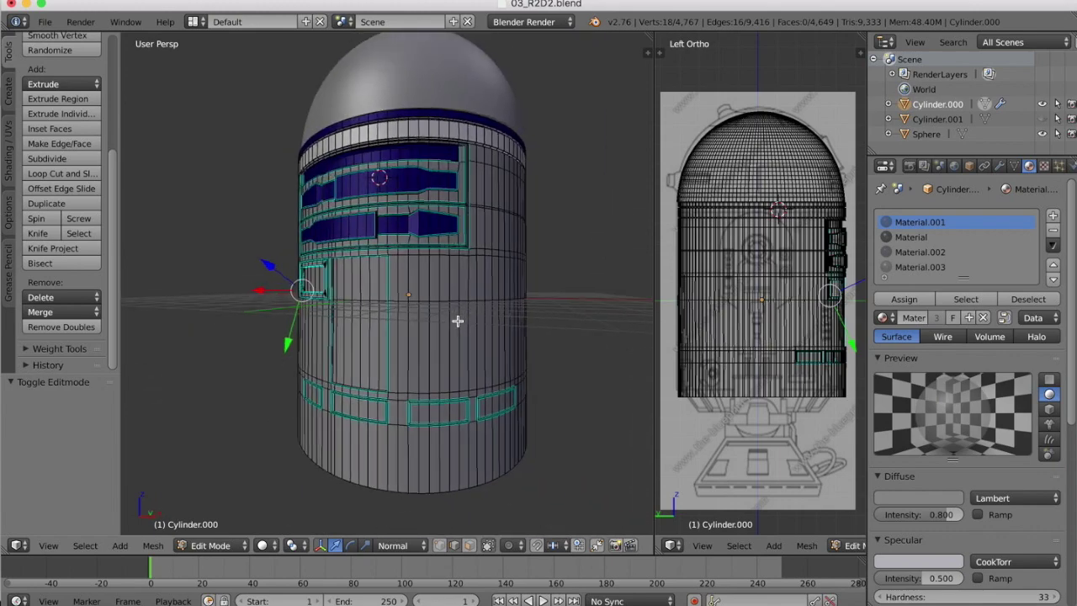
scroll(457, 320, "down", 2)
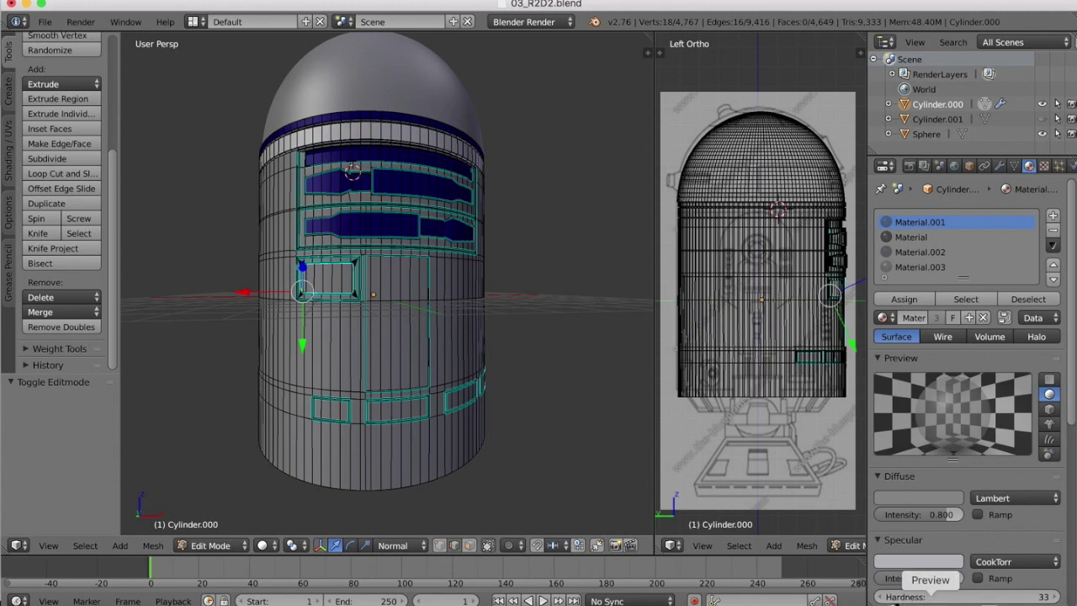
Step: Switch to Preview to examine the front panel layout in the R2-D2 reference photo, and return to Blender
left_click(931, 599)
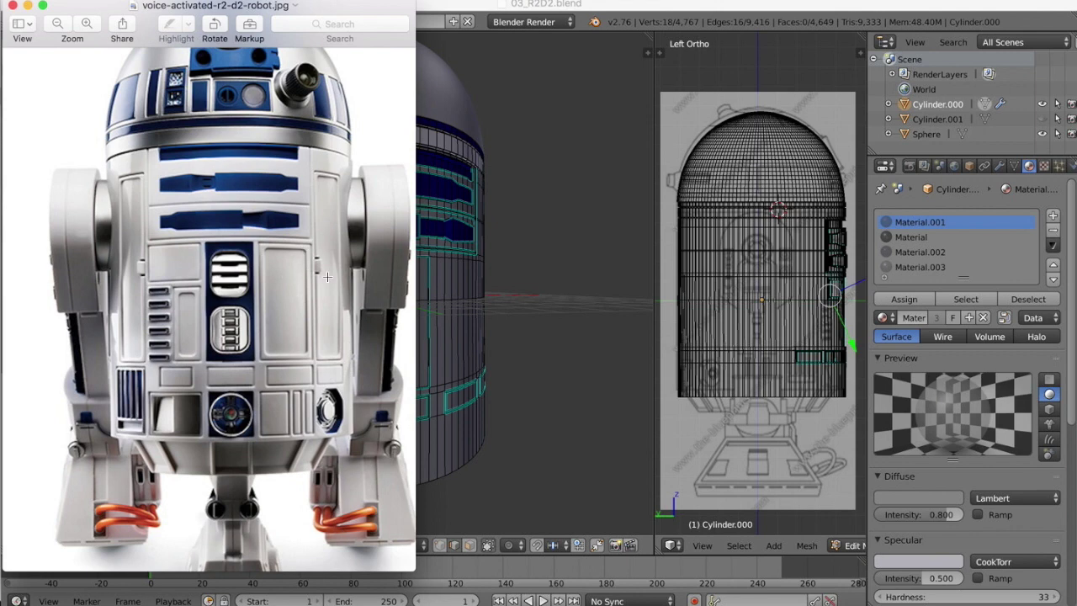
left_click(505, 277)
scroll(458, 300, "right", 5)
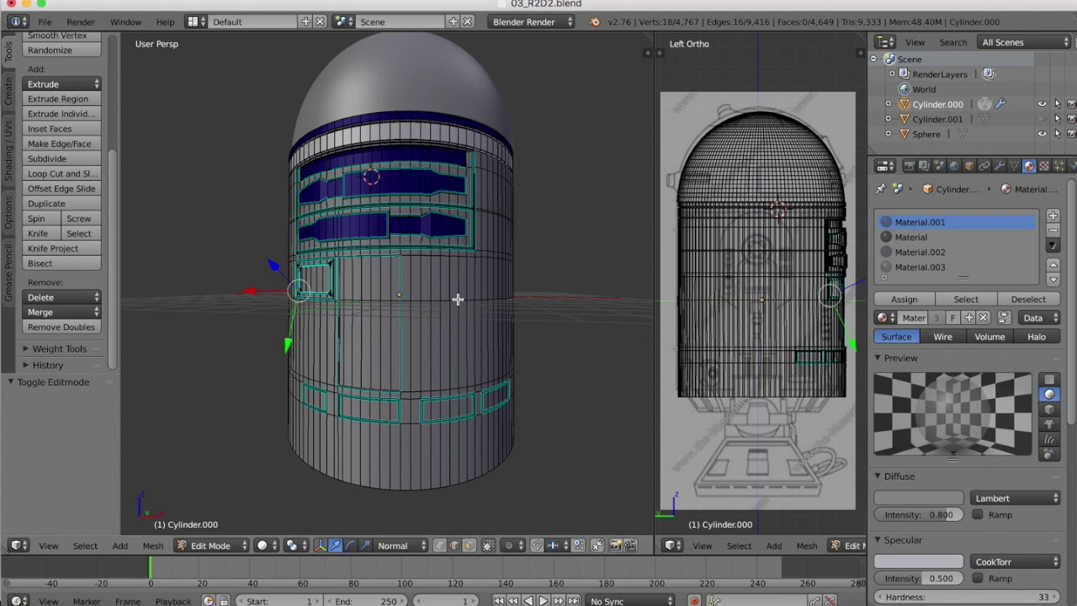
scroll(457, 300, "left", 3)
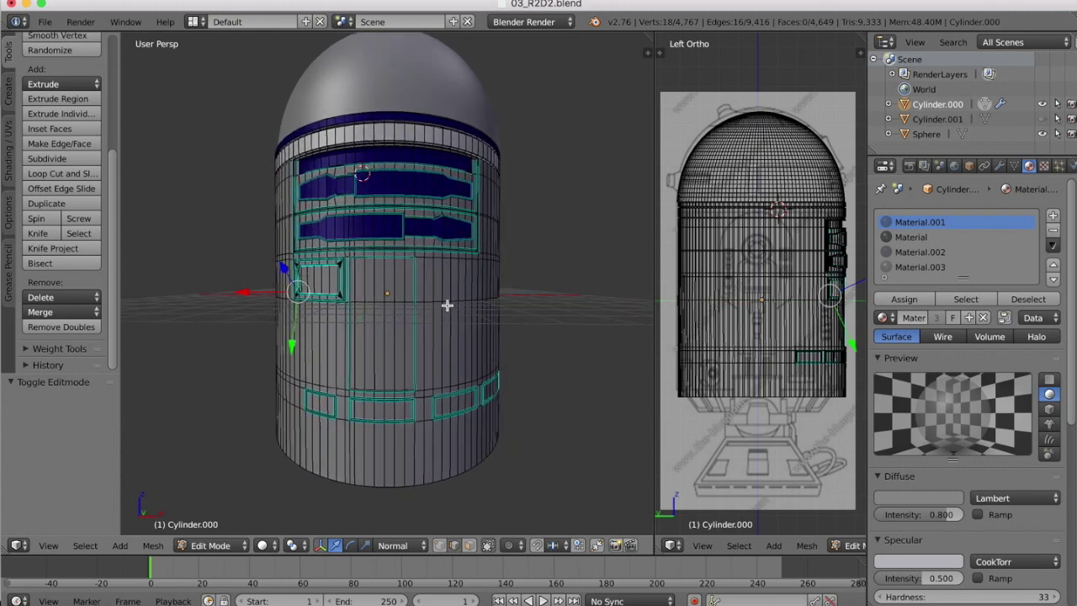
Step: Show the body in front view with wireframe shading over the blueprint, close up on the tall panel beside the vents
left_click(210, 545)
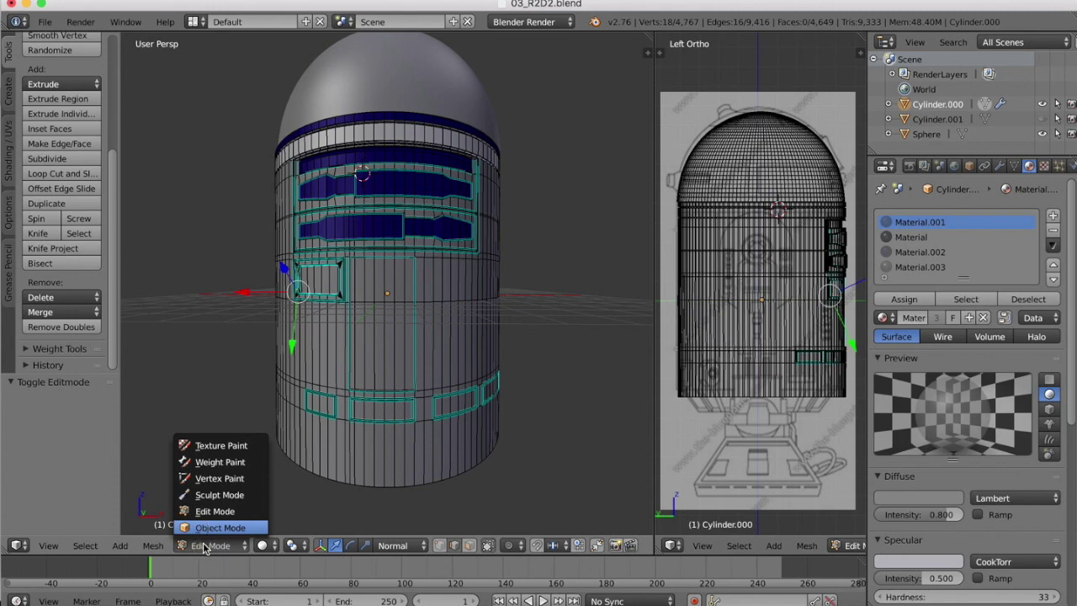
left_click(48, 546)
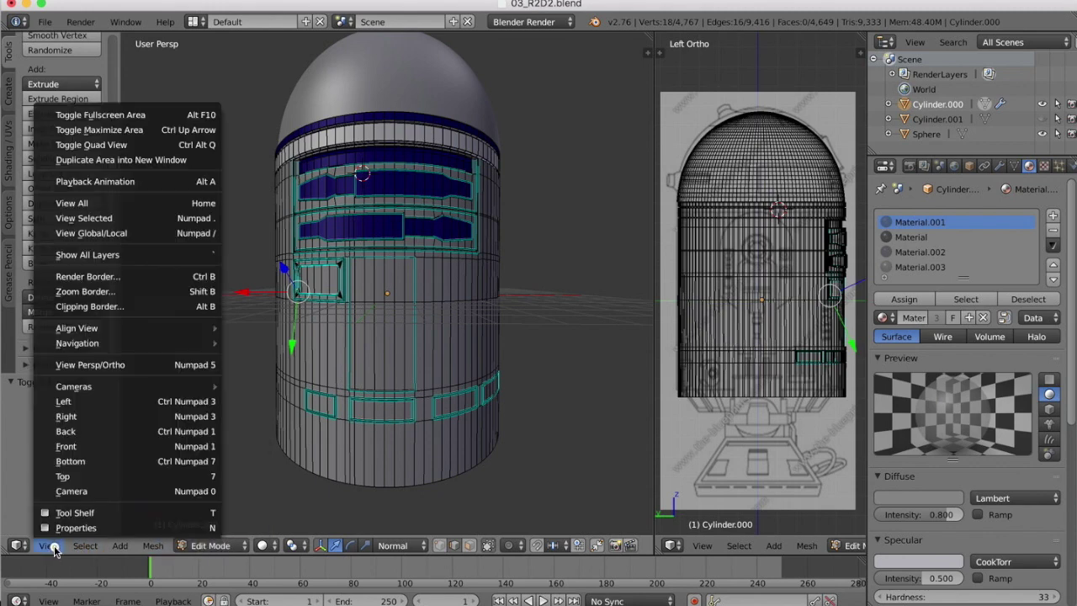
left_click(71, 448)
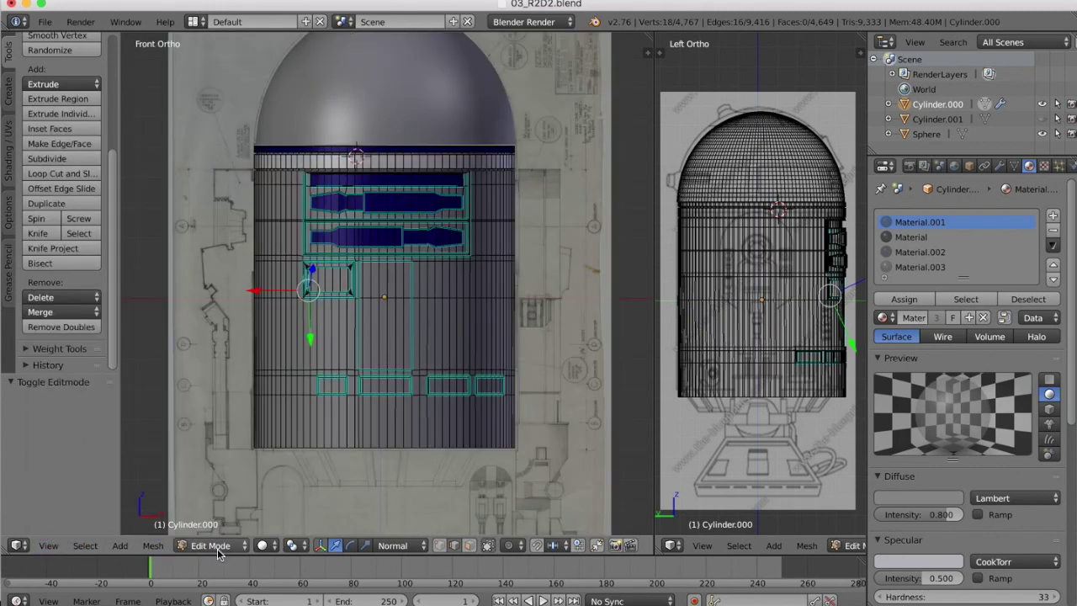
left_click(260, 547)
left_click(284, 464)
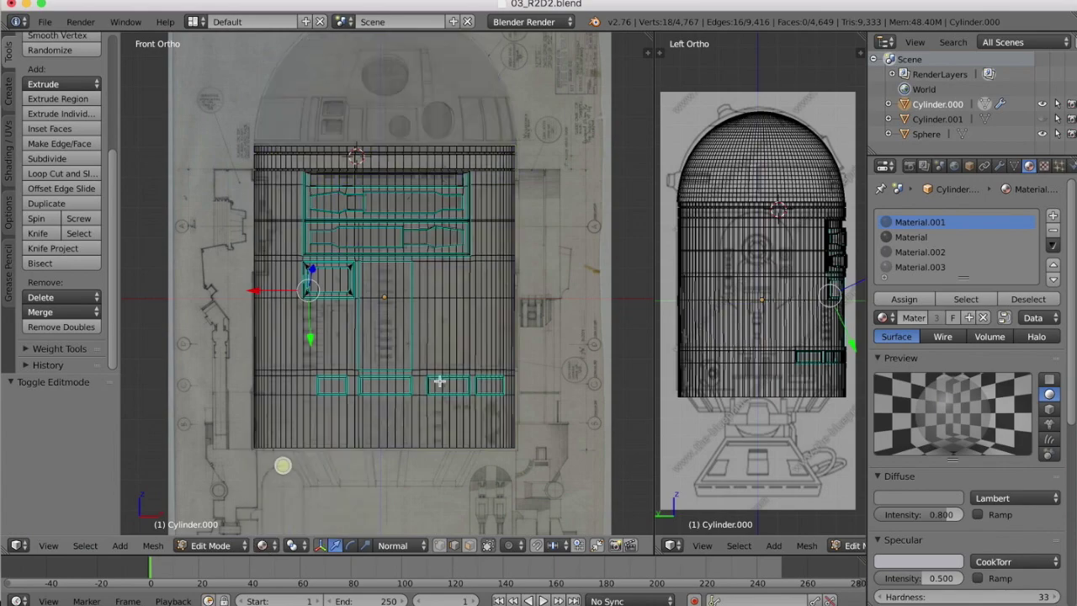
scroll(458, 293, "up", 5)
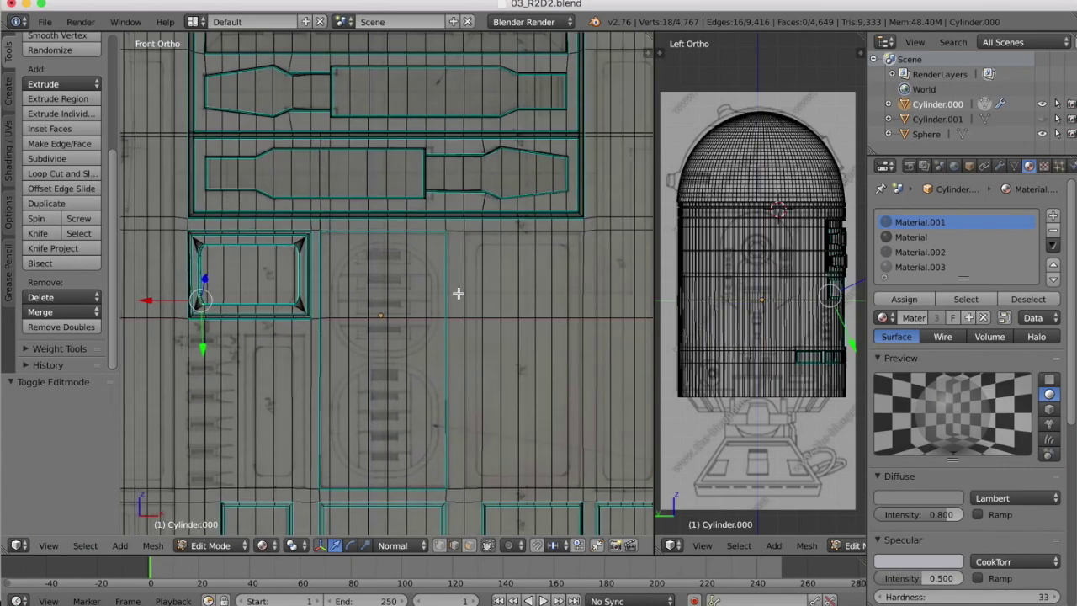
scroll(458, 292, "right", 3, "shift")
scroll(505, 311, "up", 2, "ctrl")
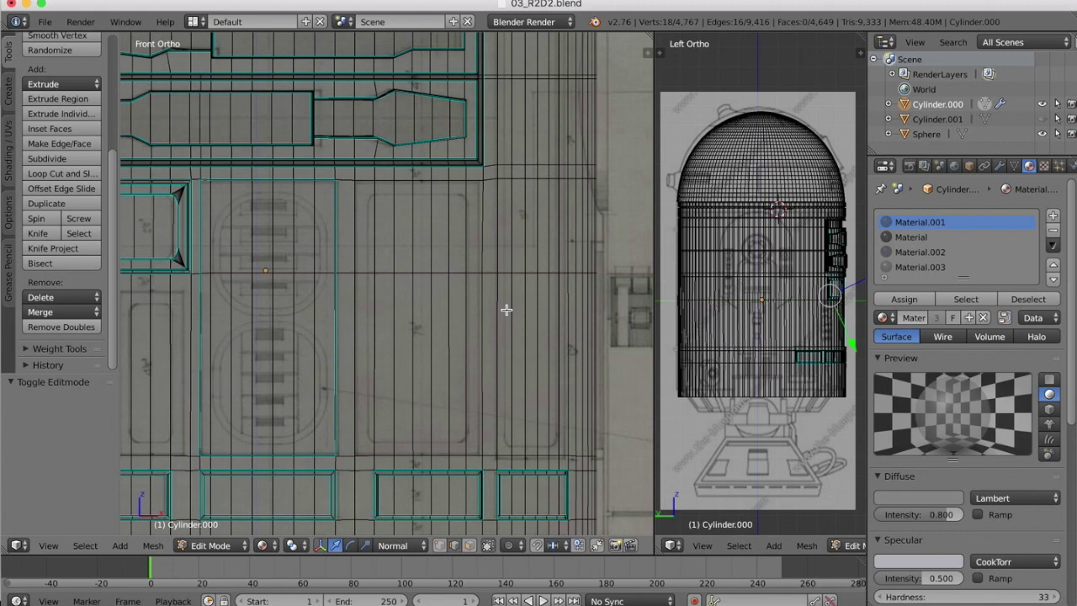
scroll(506, 309, "up", 1)
left_click(48, 546)
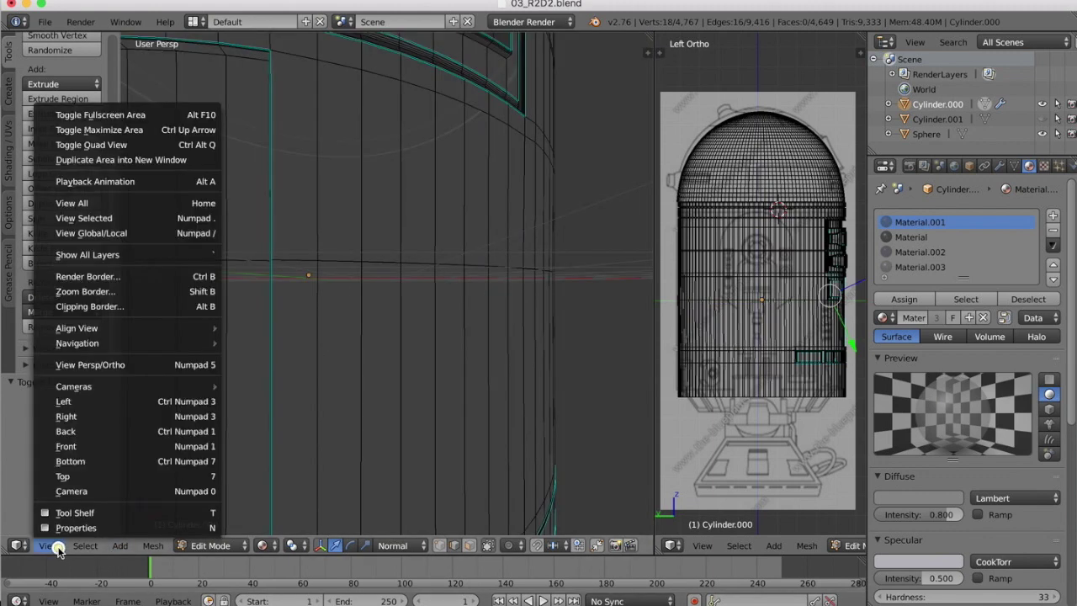
left_click(65, 447)
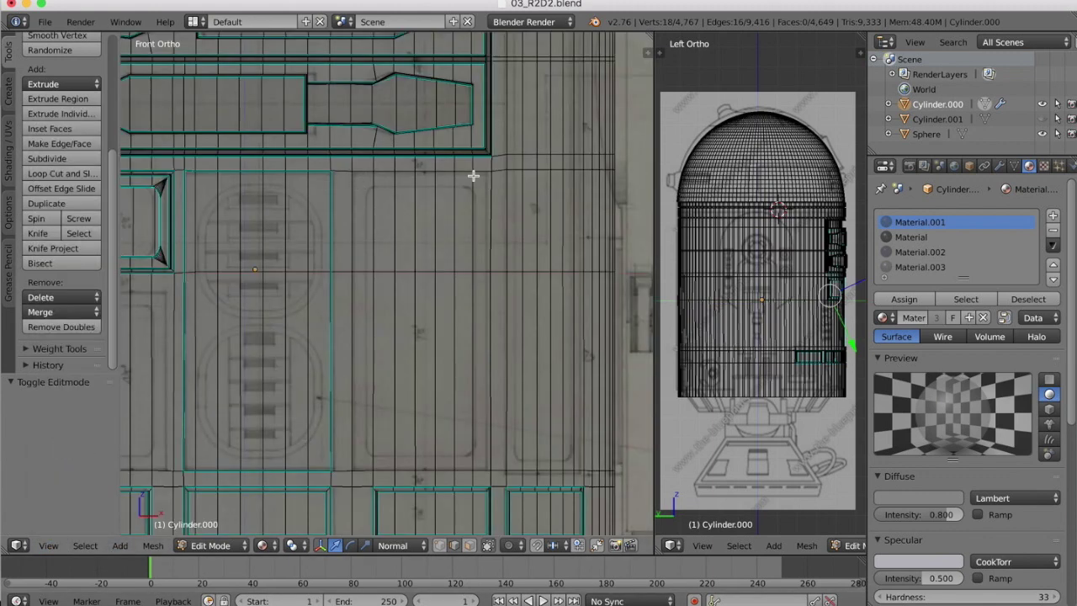
Step: In face selection mode, select the upper row of six faces over the tall blueprint panel beside the vent panel
left_click(468, 545)
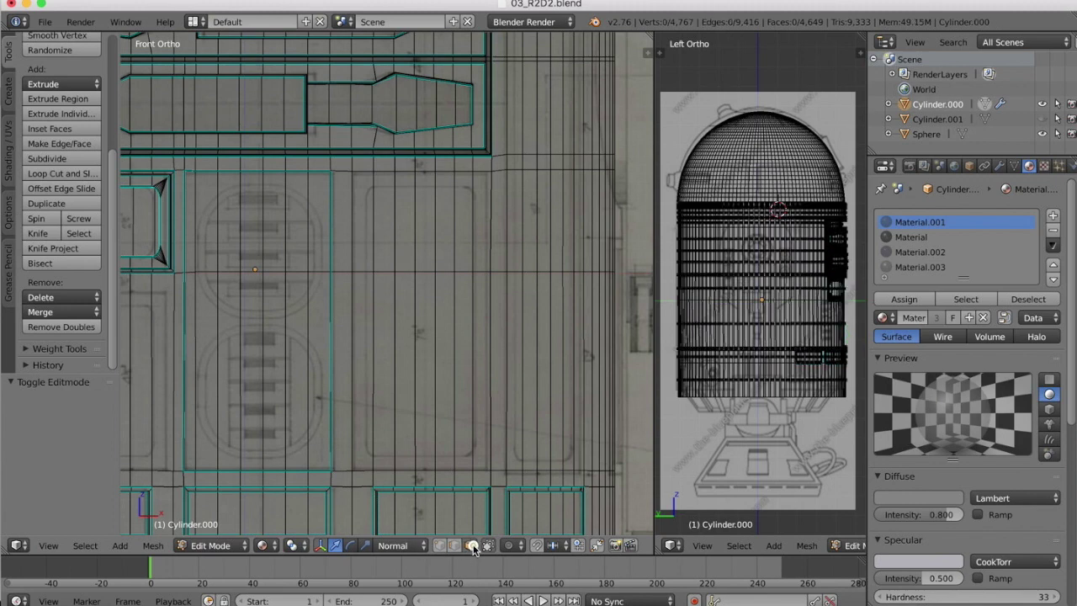
right_click(463, 259)
right_click(447, 246, "shift")
right_click(425, 244, "shift")
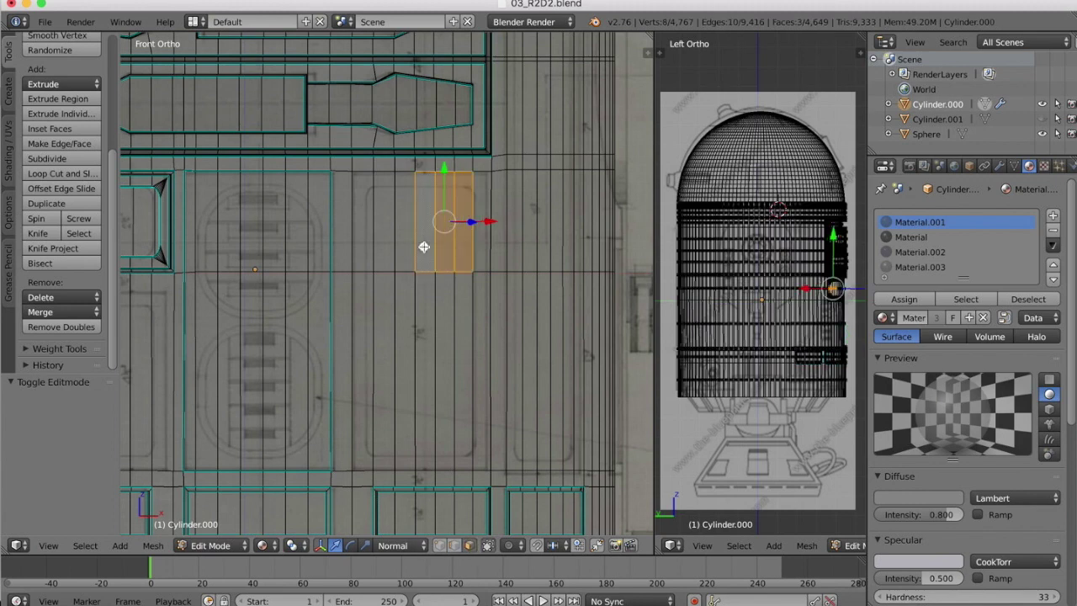
right_click(404, 242, "shift")
right_click(385, 247, "shift")
right_click(366, 246, "shift")
Step: Add the lower row of faces and both faces of the narrow outer column to the tall panel selection
right_click(372, 306, "shift")
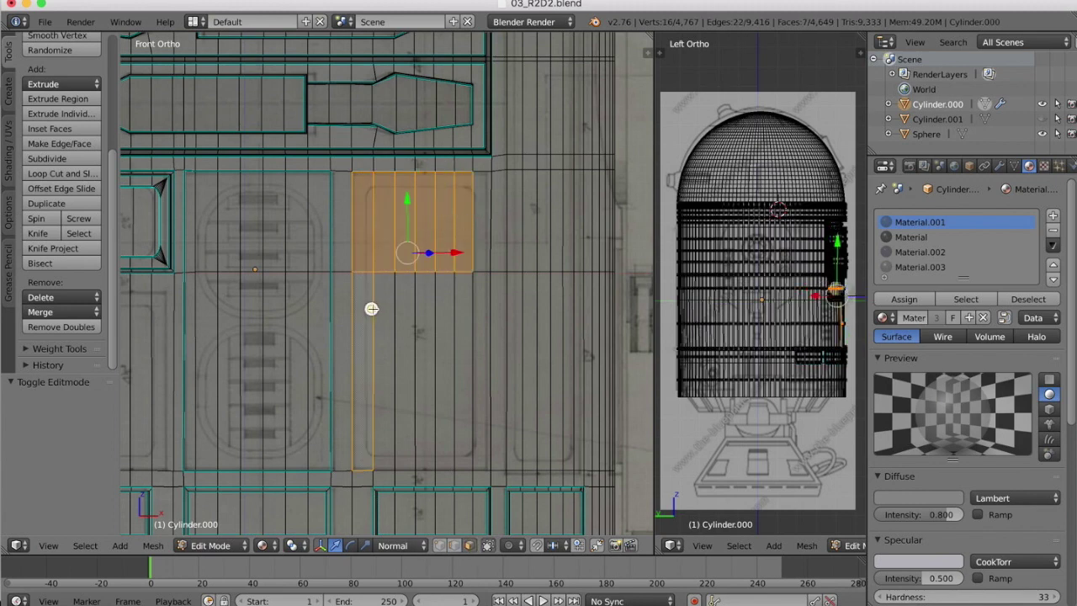
right_click(385, 307, "shift")
right_click(410, 307, "shift")
right_click(427, 317, "shift")
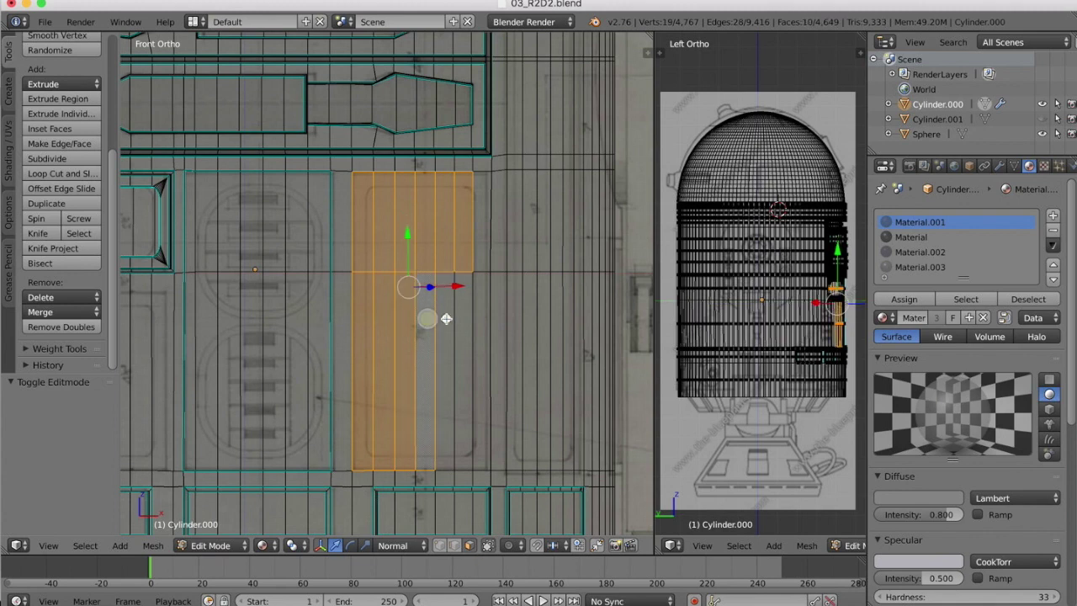
right_click(446, 318, "shift")
right_click(462, 318, "shift")
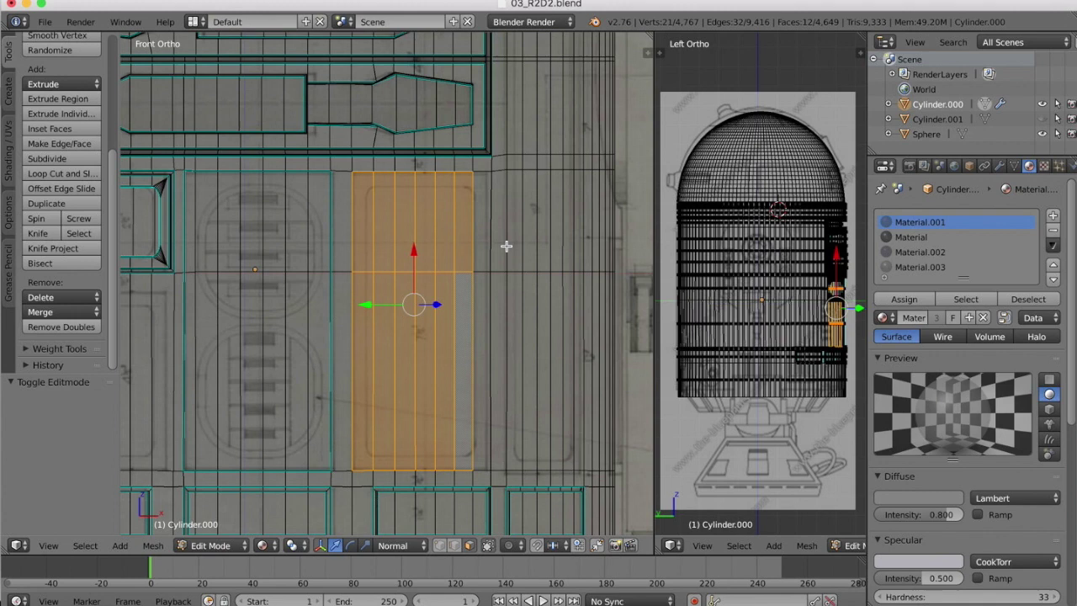
right_click(476, 220, "shift")
right_click(476, 308, "shift")
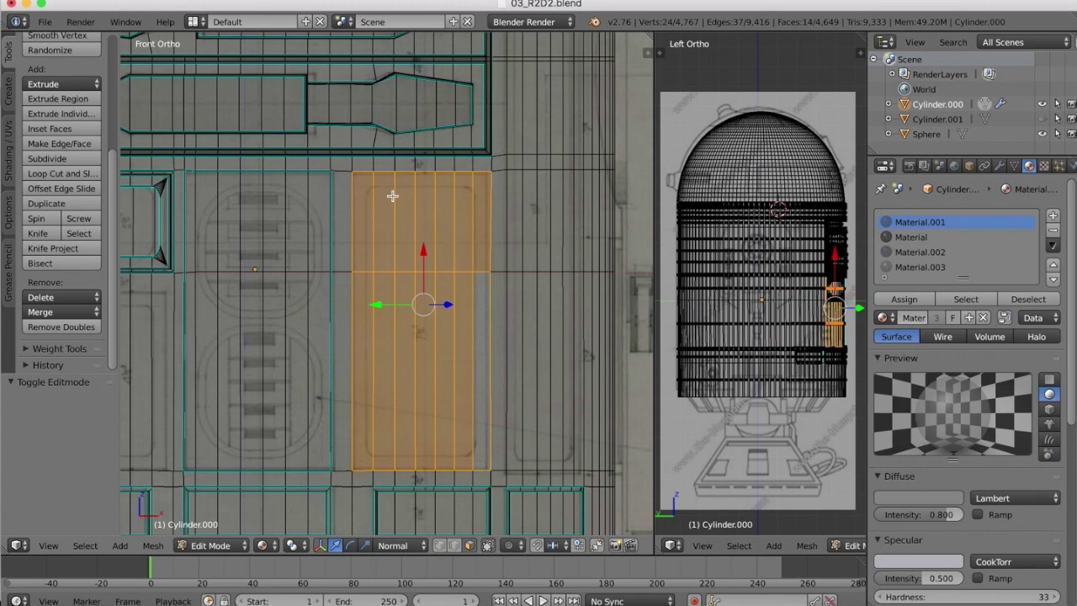
Step: Switch to solid shading and examine the corners of the existing small rectangular inset panel in perspective
scroll(246, 225, "left", 5, "shift")
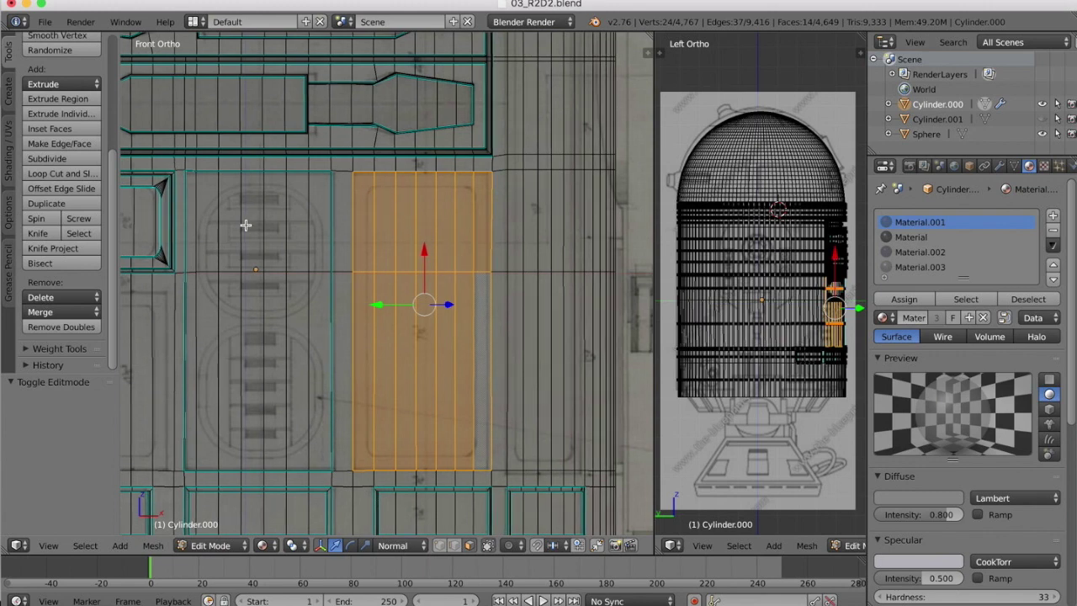
scroll(246, 225, "left", 1)
scroll(246, 224, "up", 3, "ctrl")
middle_click_drag(248, 199, 222, 327)
left_click(266, 545)
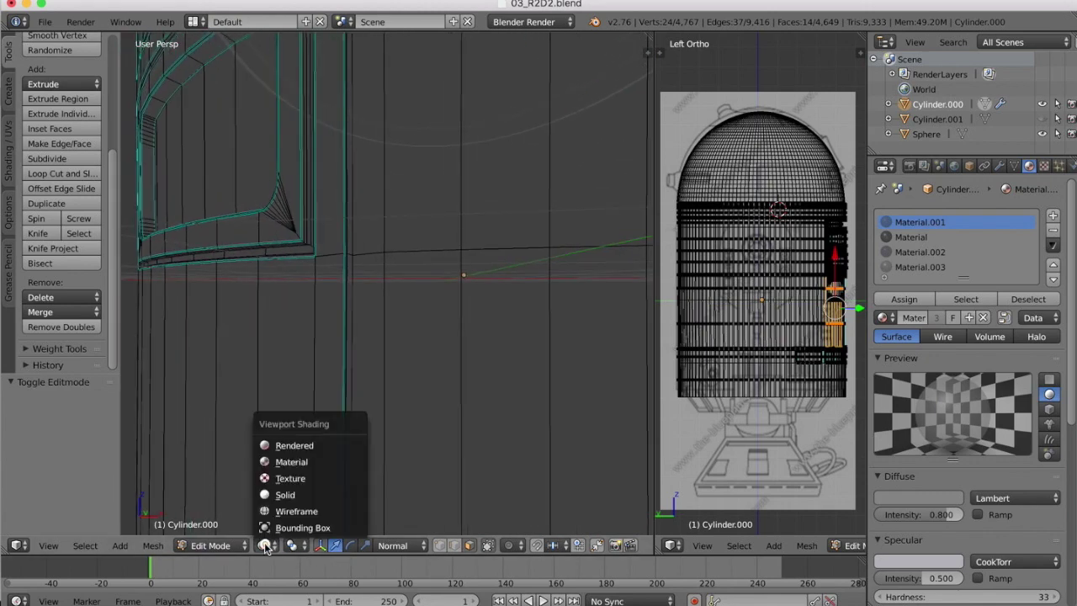
left_click(278, 501)
middle_click_drag(255, 124, 297, 247)
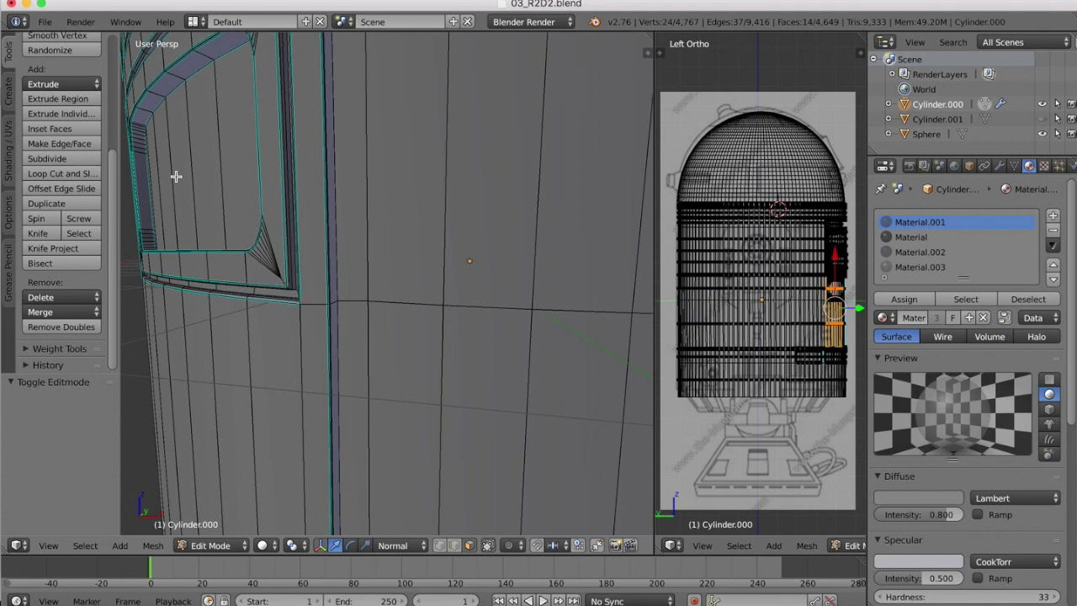
Step: In front view, centre on the selected faces of the tall panel and inset them by 0.01
left_click(48, 545)
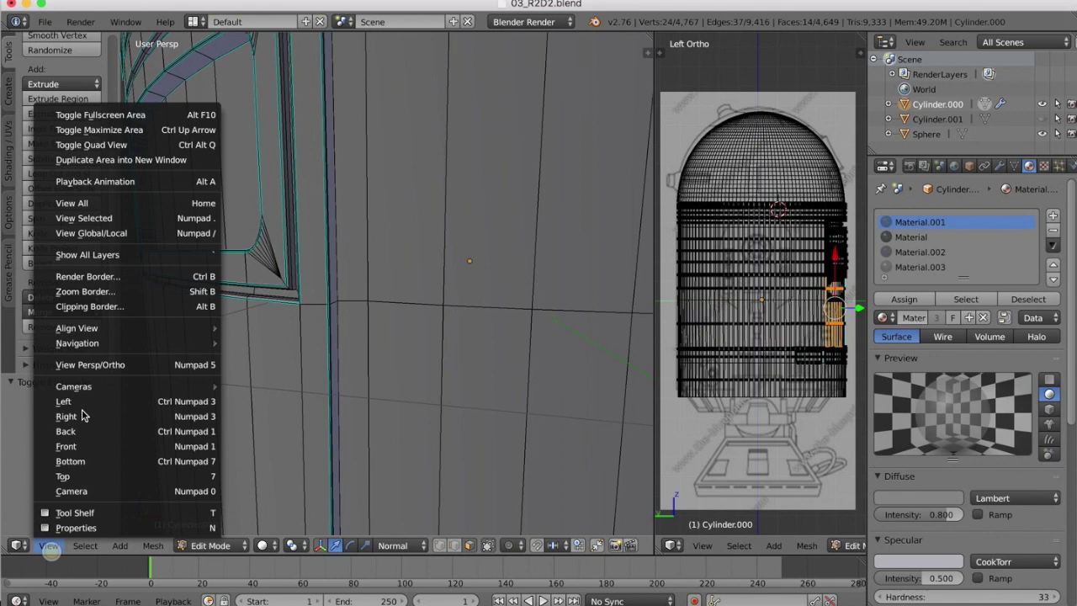
left_click(66, 446)
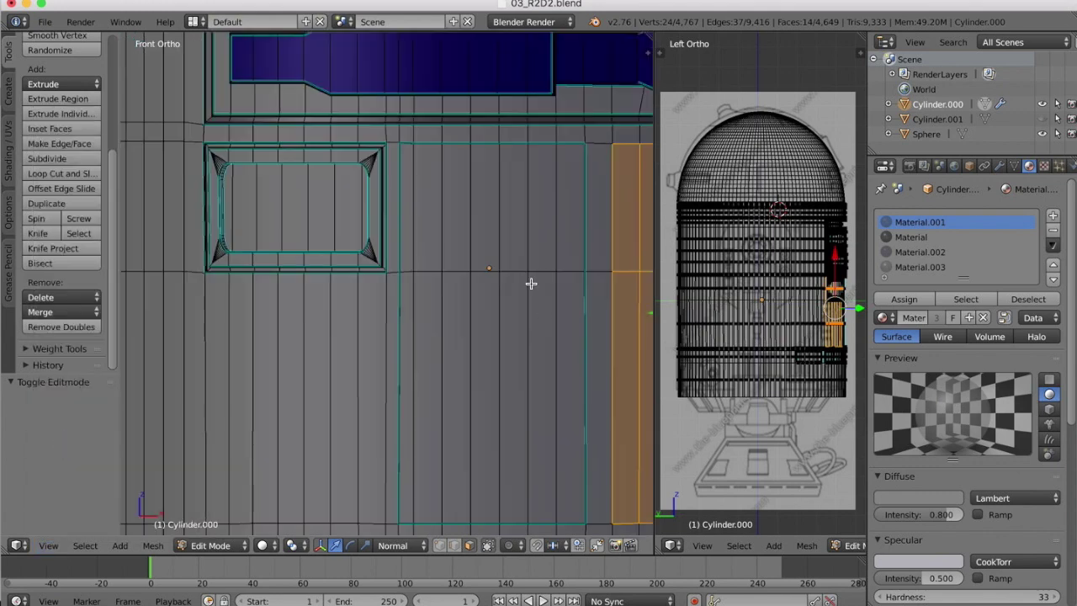
key("KP_Decimal")
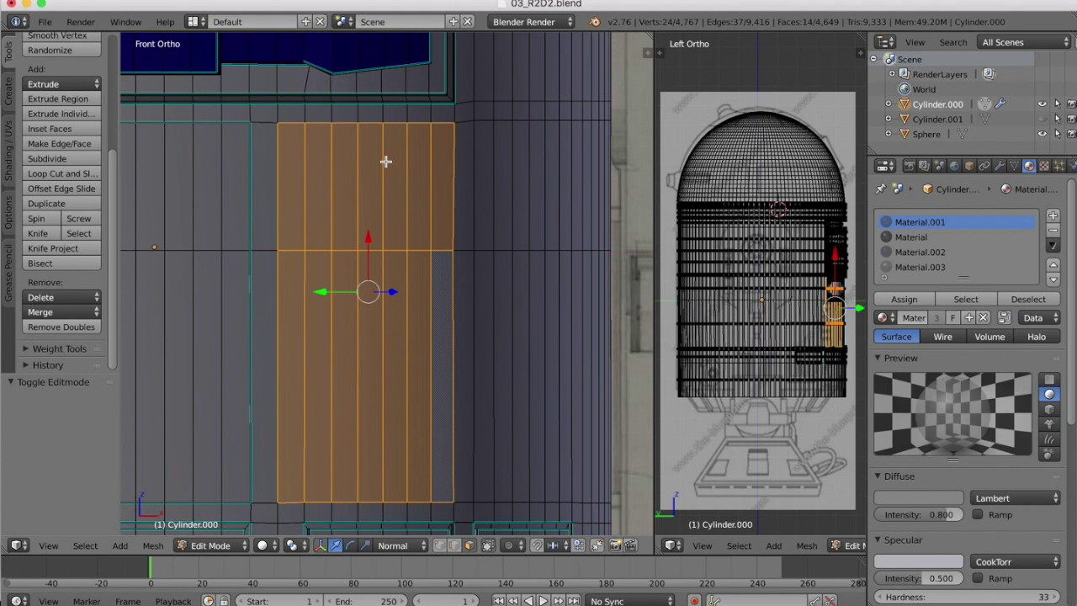
key("i")
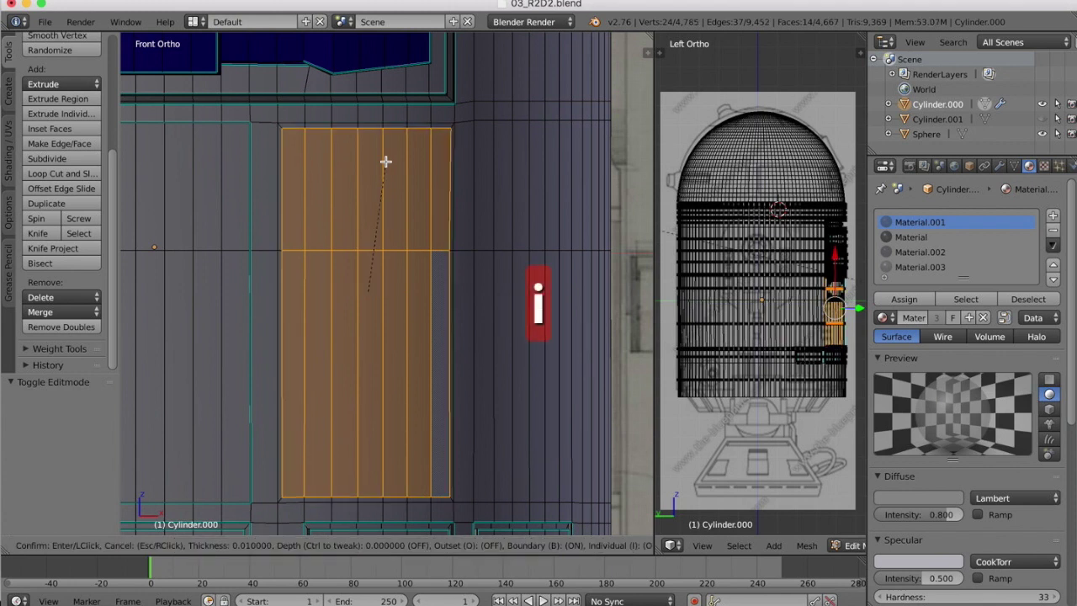
left_click(386, 160)
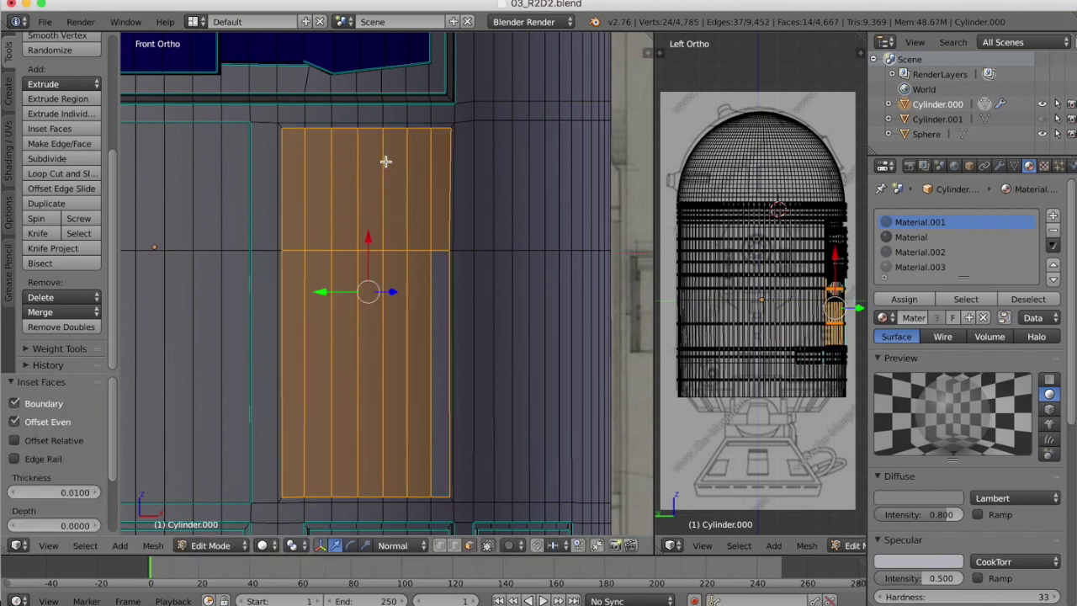
Step: Select the inset border faces at the panel's two top corners, along its left side and across its bottom edge
right_click(294, 124)
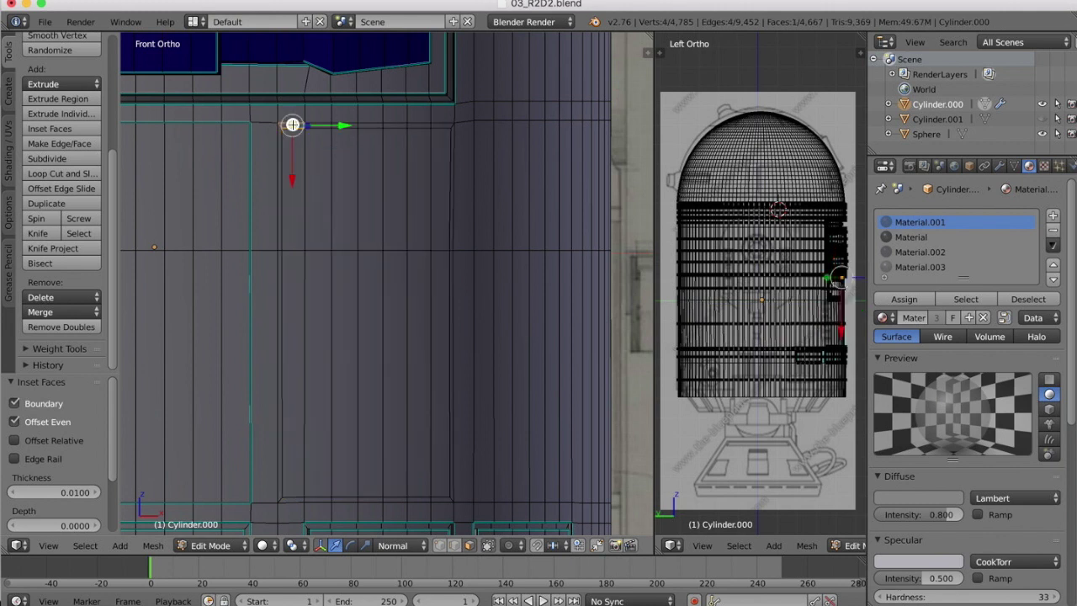
right_click(448, 126, "shift")
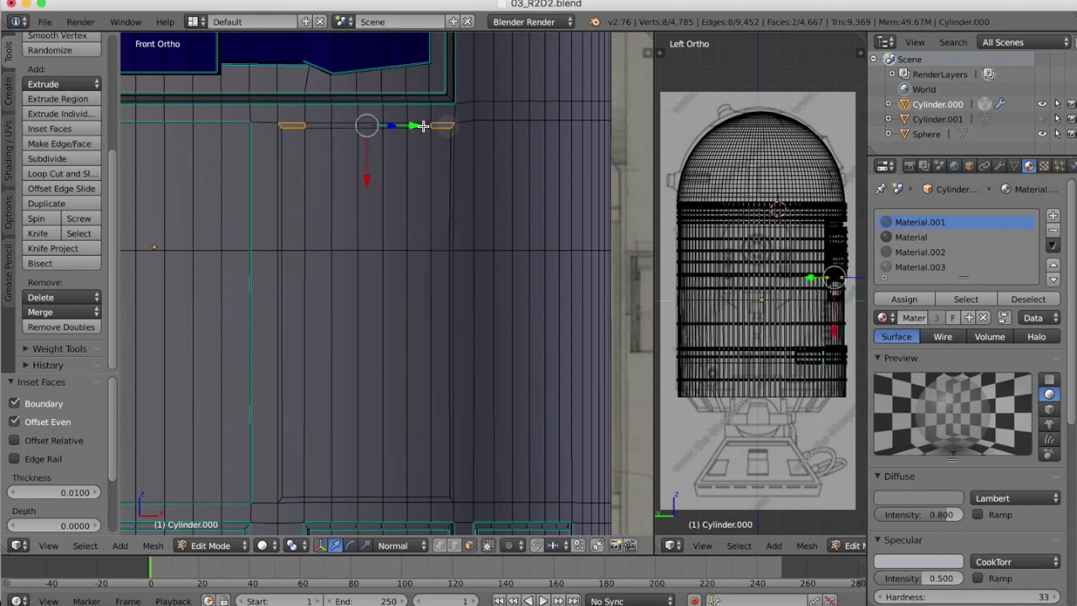
right_click(281, 146, "shift")
right_click(280, 315, "shift")
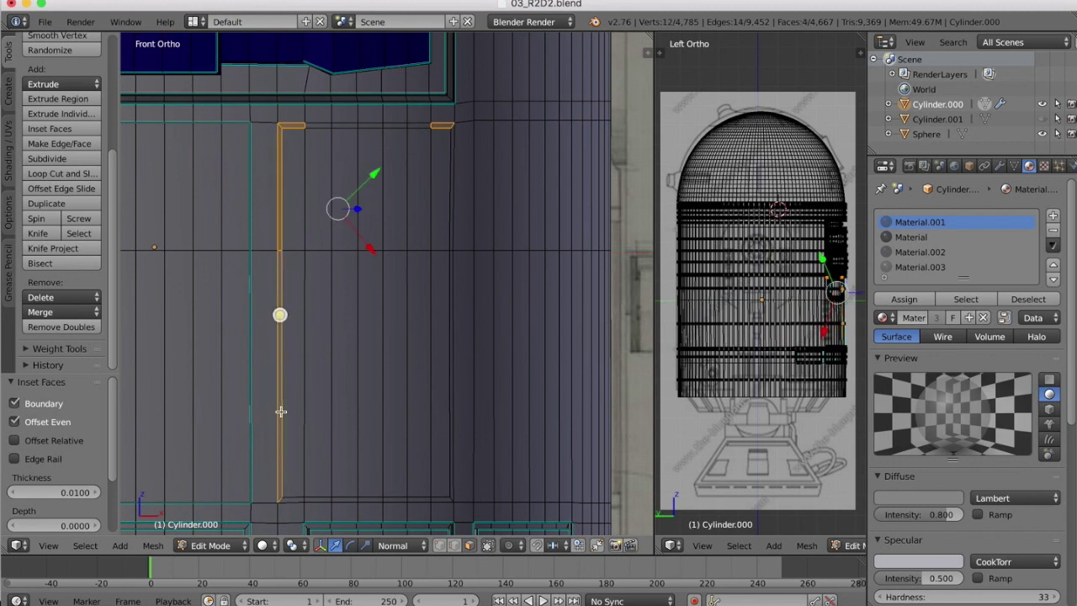
right_click(296, 500, "shift")
right_click(323, 500, "shift")
right_click(343, 500, "shift")
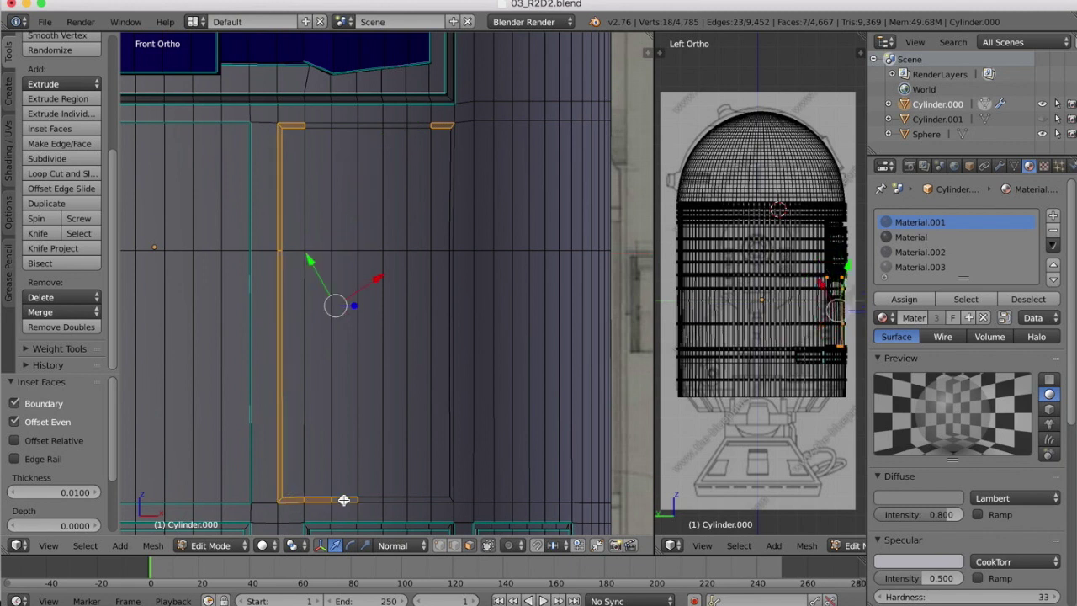
right_click(368, 500, "shift")
right_click(394, 500, "shift")
right_click(421, 499, "shift")
right_click(440, 500, "shift")
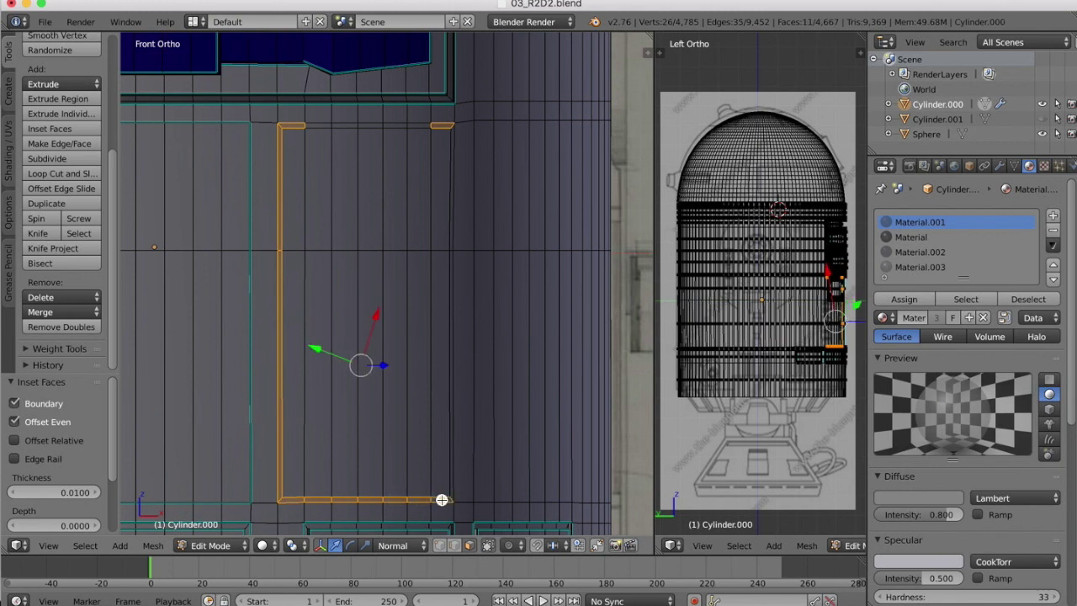
Step: Add the right side and the remaining top edge faces to the selection to complete the thin border around the panel
right_click(451, 480, "shift")
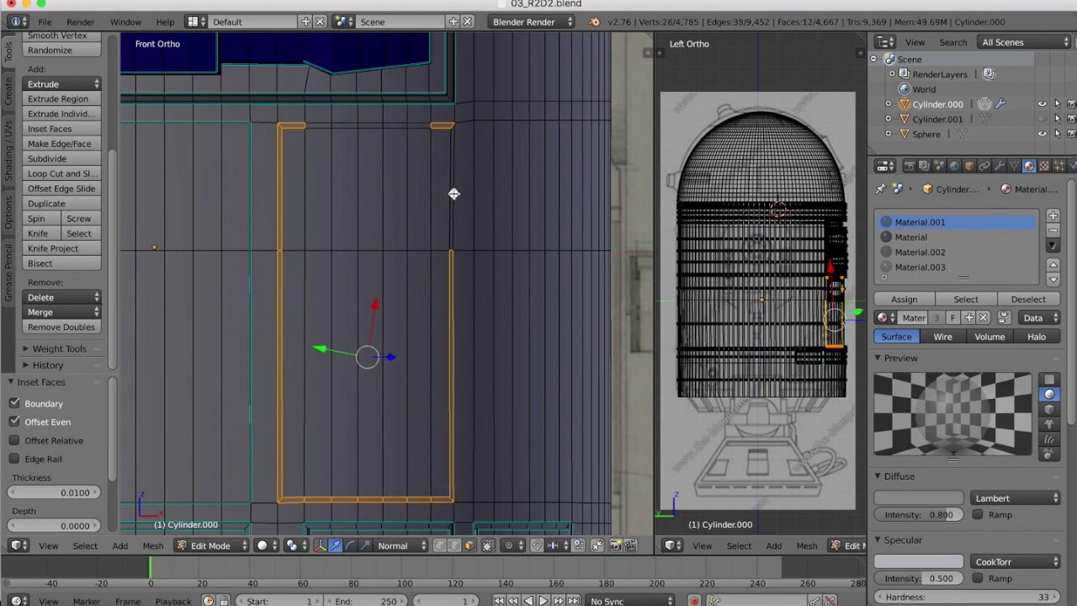
right_click(454, 194, "shift")
right_click(458, 197, "shift")
right_click(453, 201, "shift")
right_click(413, 122, "shift")
right_click(396, 125, "shift")
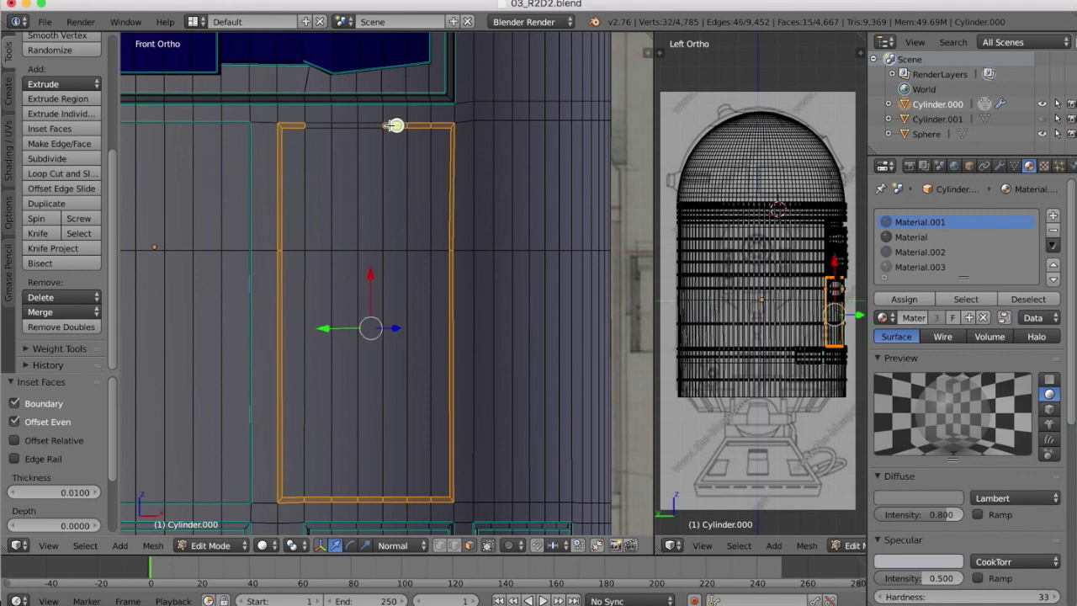
right_click(373, 125, "shift")
right_click(349, 124, "shift")
right_click(318, 126, "shift")
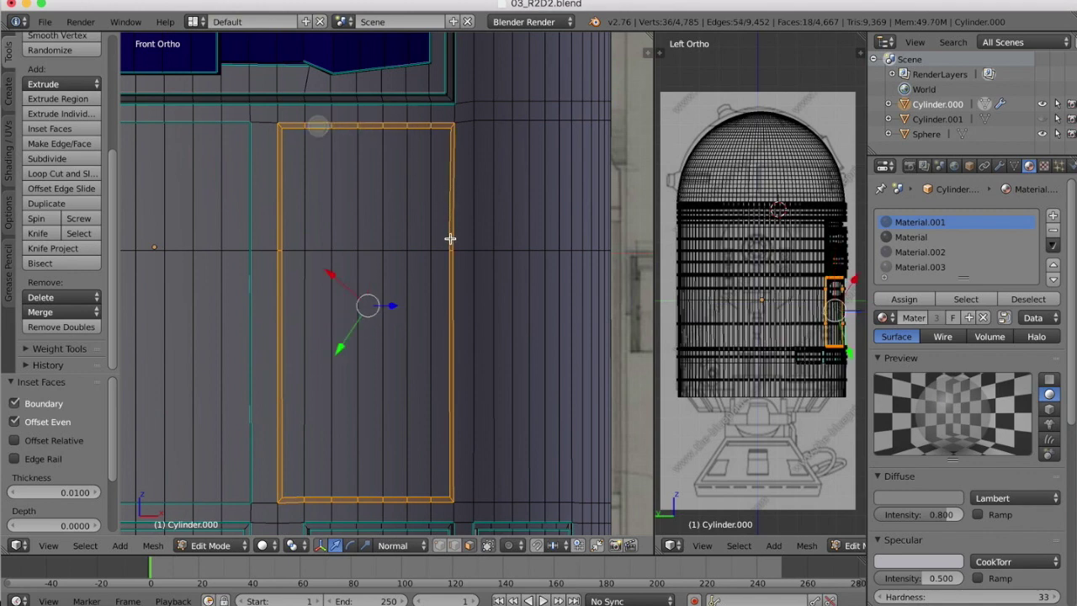
Step: Extrude the selected border ring into the body by about -0.017 in X and 0.032 in Y to form a groove
scroll(450, 247, "down", 1, "ctrl")
scroll(450, 248, "right", 10)
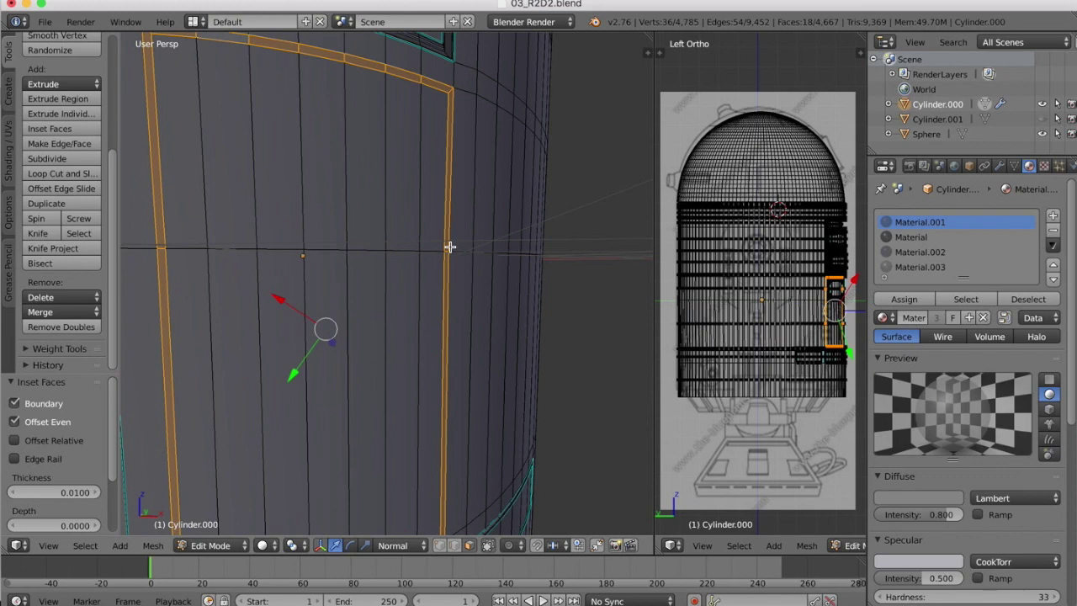
scroll(450, 247, "left", 10)
key("e")
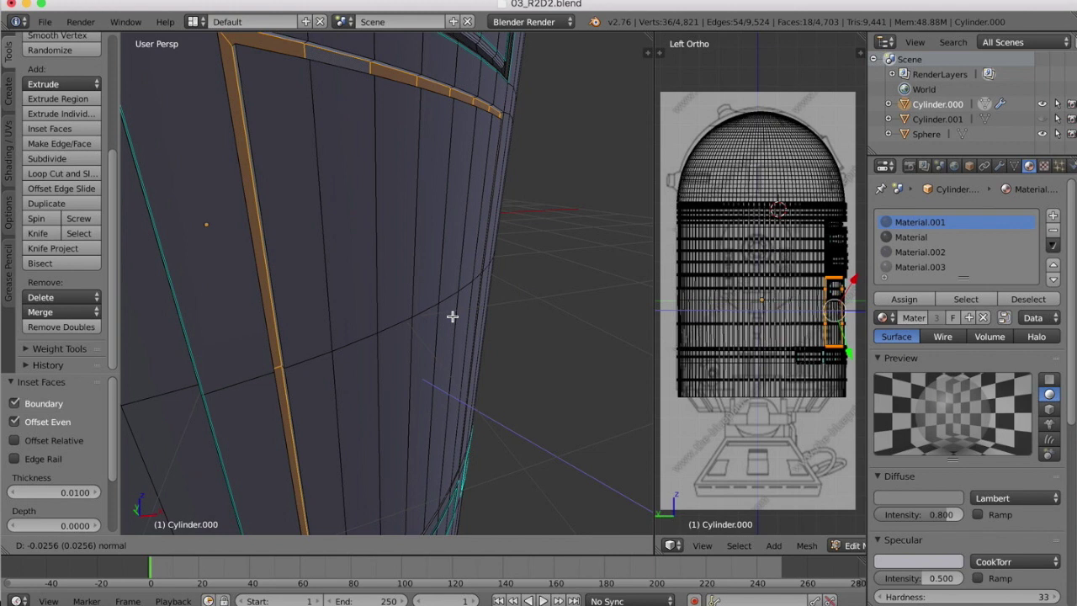
left_click(451, 317)
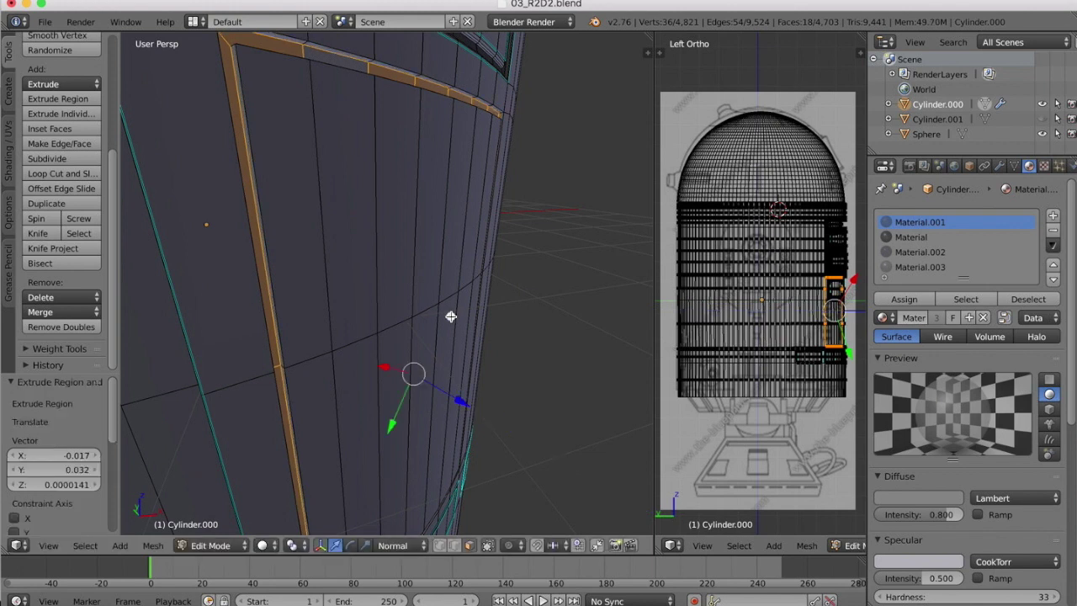
scroll(390, 209, "down", 5)
scroll(389, 210, "down", 2)
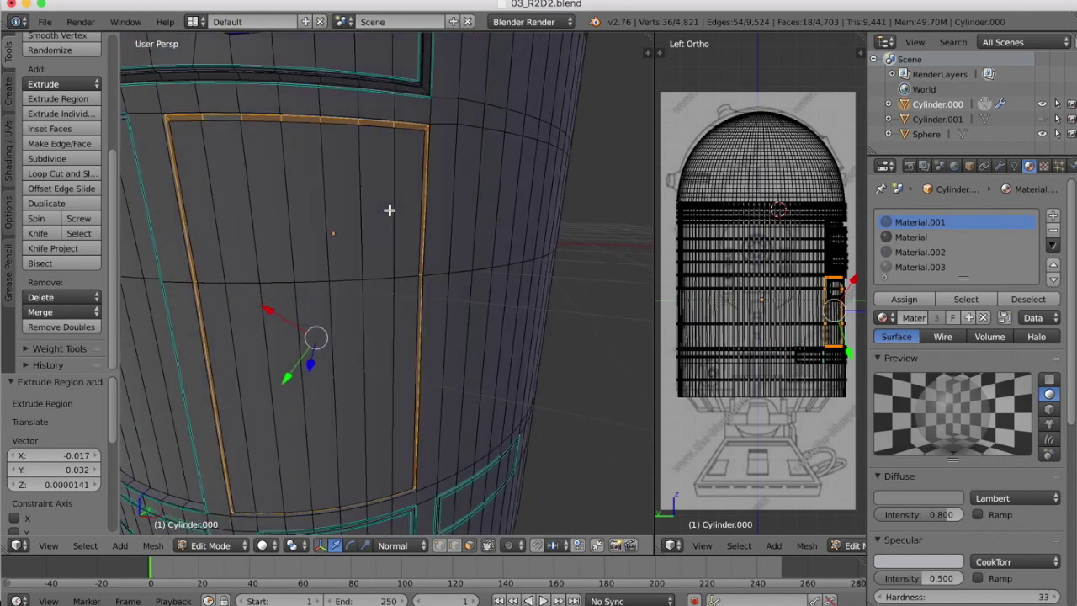
Step: Return to front view and set the viewport shading to Material to compare the tall panel with the blueprint
left_click(48, 545)
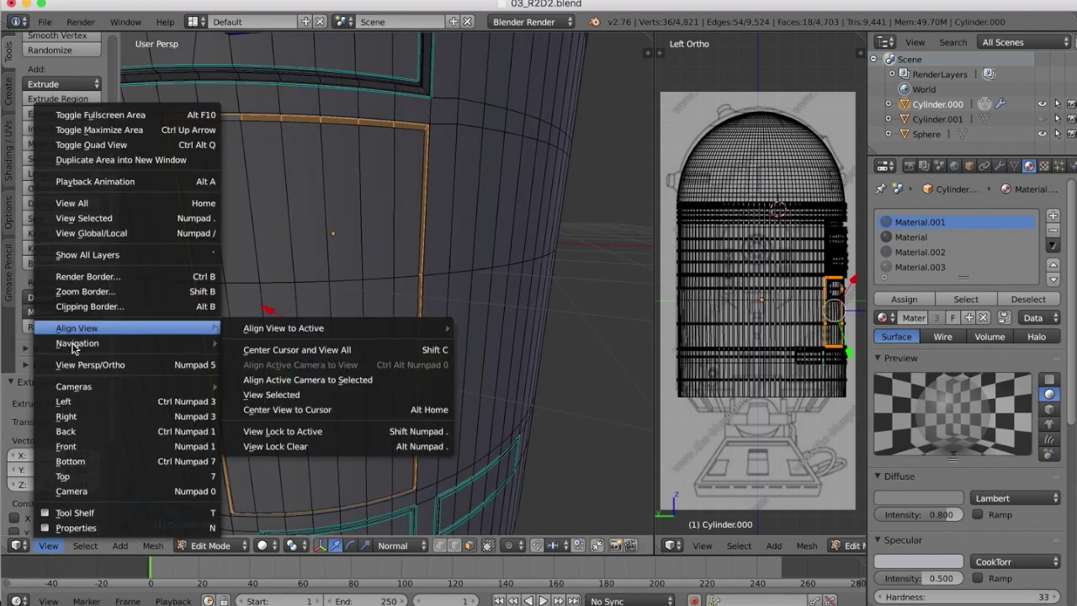
left_click(67, 447)
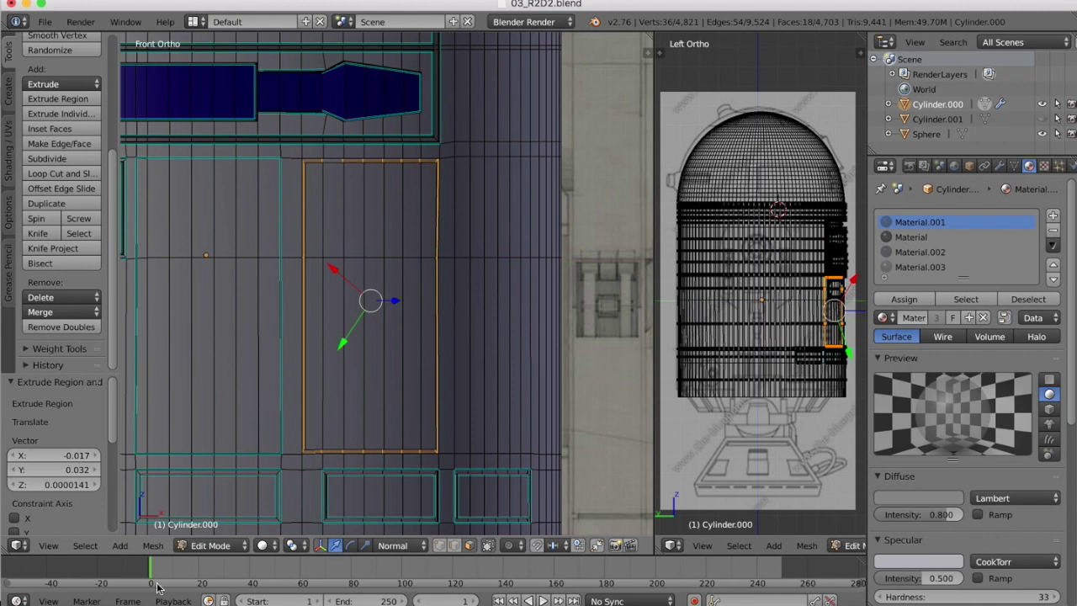
left_click(262, 545)
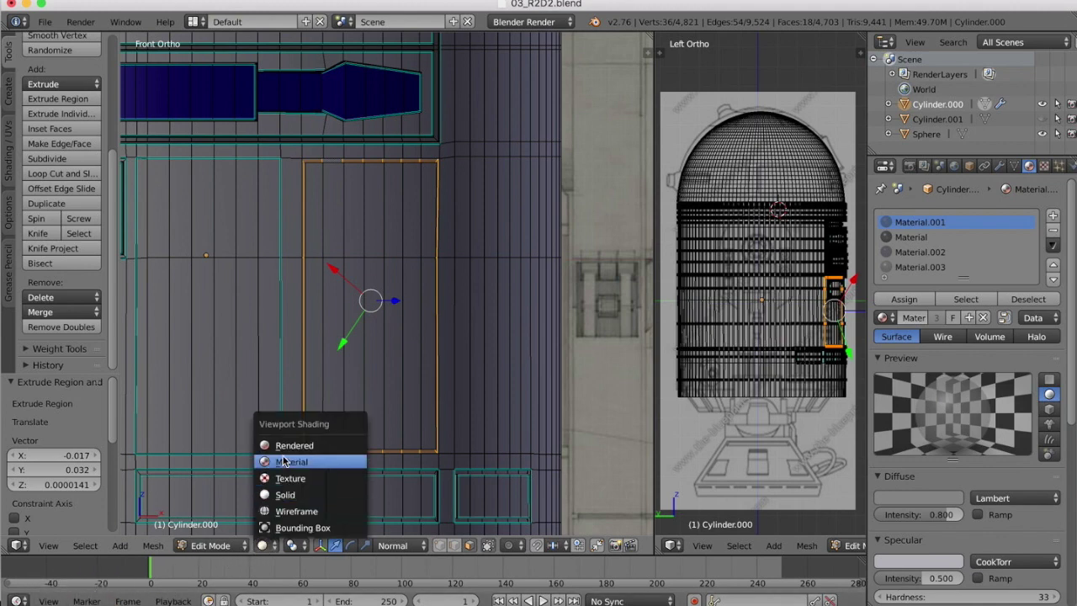
left_click(286, 461)
scroll(359, 239, "up", 2)
scroll(359, 240, "up", 1)
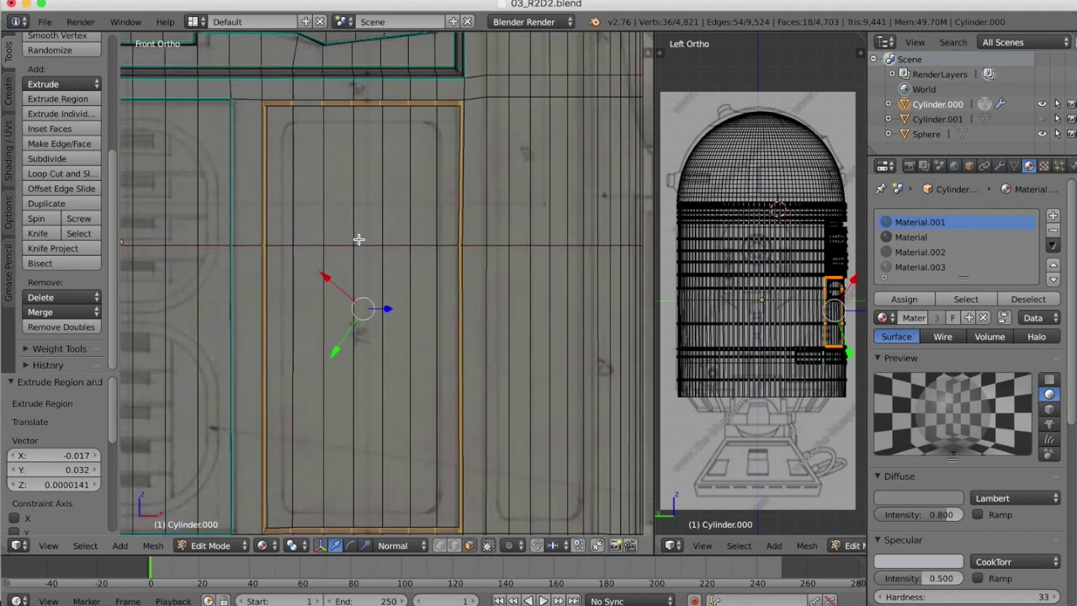
scroll(358, 240, "down", 1, "shift")
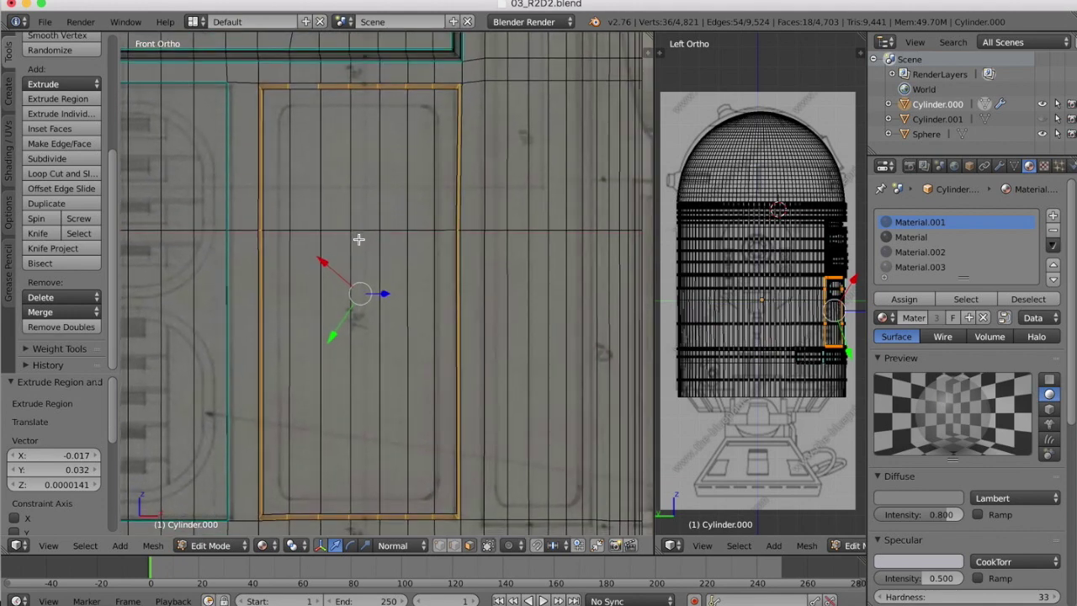
Step: Select all fourteen faces inside the panel's border and inset them by 0.0247 towards the blueprint's rounded inner outline
left_click(468, 545)
right_click(432, 156)
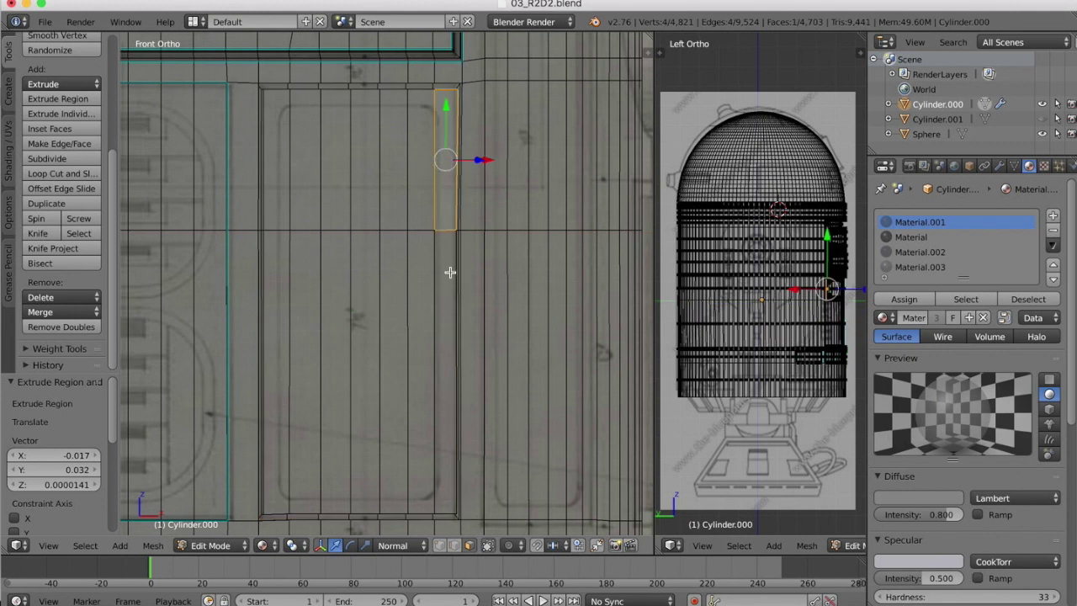
key("b")
left_click_drag(440, 297, 277, 261)
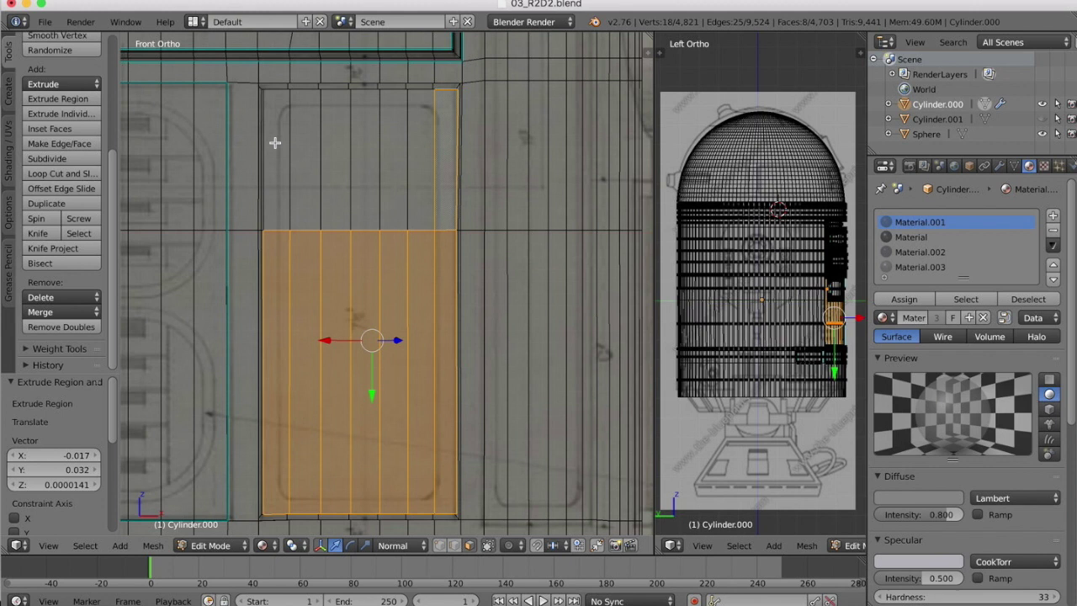
key("b")
left_click_drag(275, 141, 424, 189)
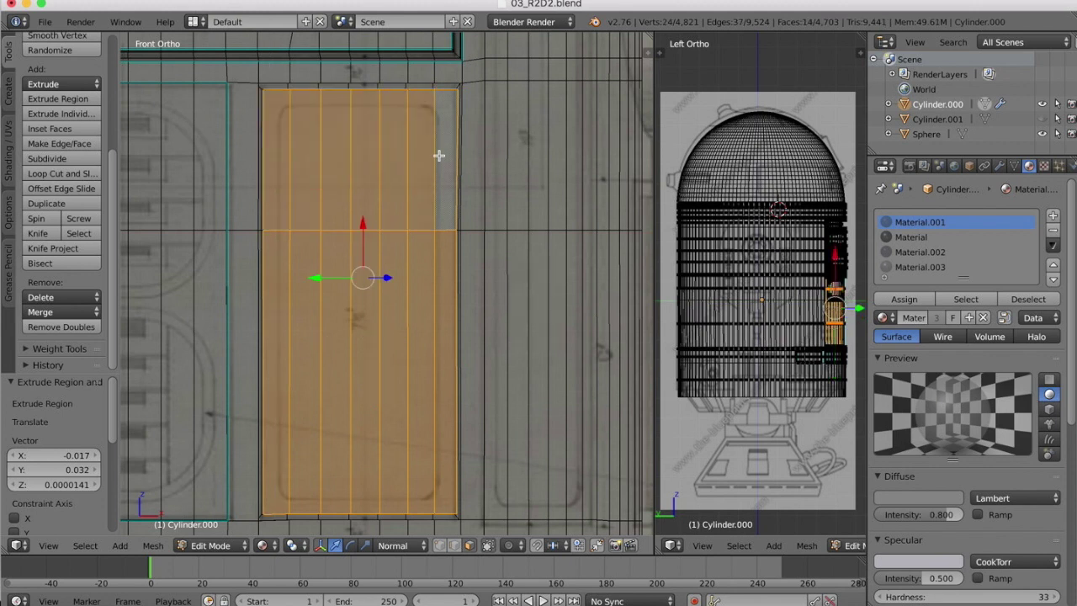
key("i")
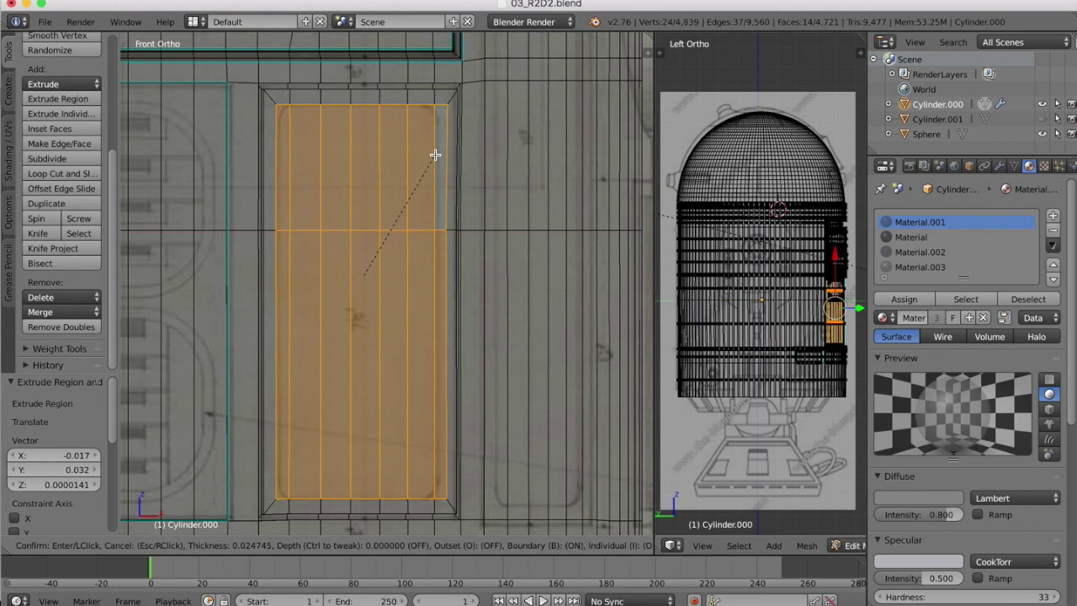
left_click(435, 155)
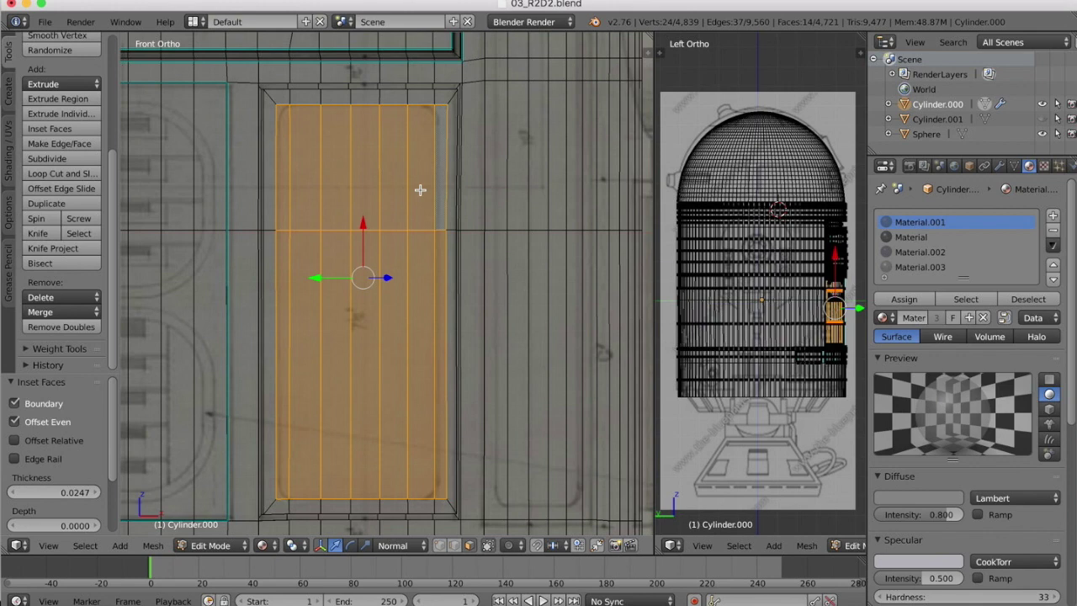
Step: Extrude the inner panel faces into the body by about -0.035 in X and 0.066 in Y
scroll(425, 205, "down", 1, "ctrl")
scroll(425, 206, "right", 5)
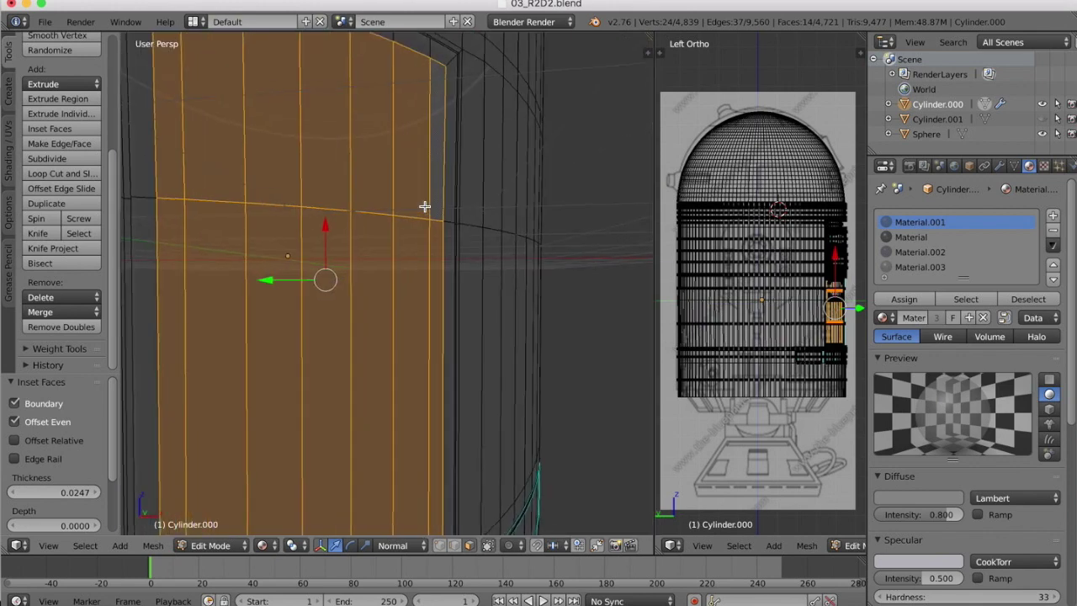
scroll(424, 206, "right", 10)
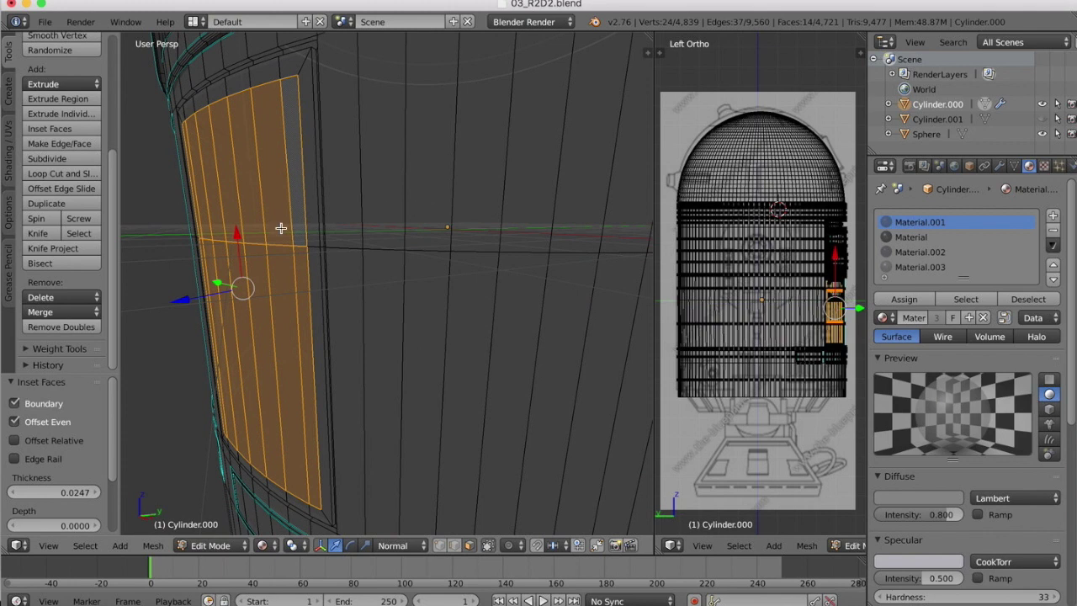
key("e")
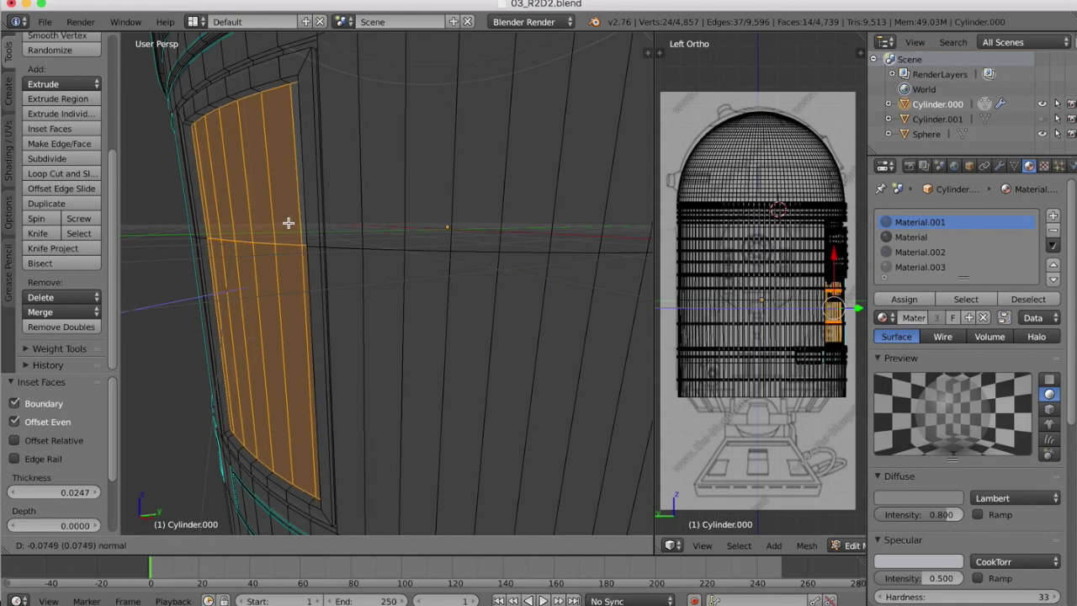
left_click(287, 223)
scroll(231, 158, "down", 10)
scroll(231, 157, "down", 1)
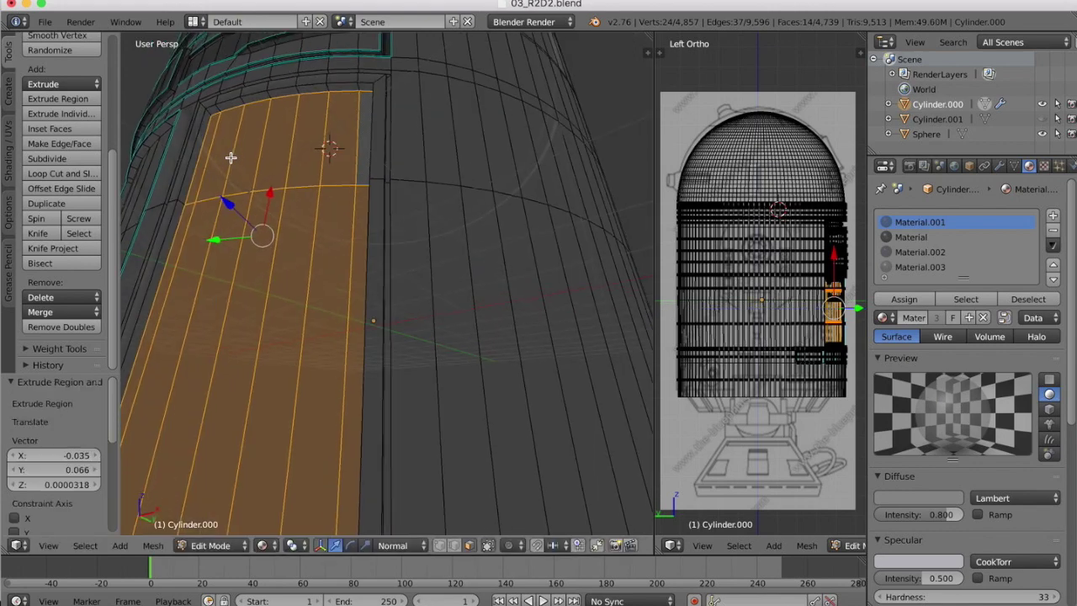
Step: Switch to edge selection and select the short recess edges at both upper inner corners of the tall panel
left_click(456, 548)
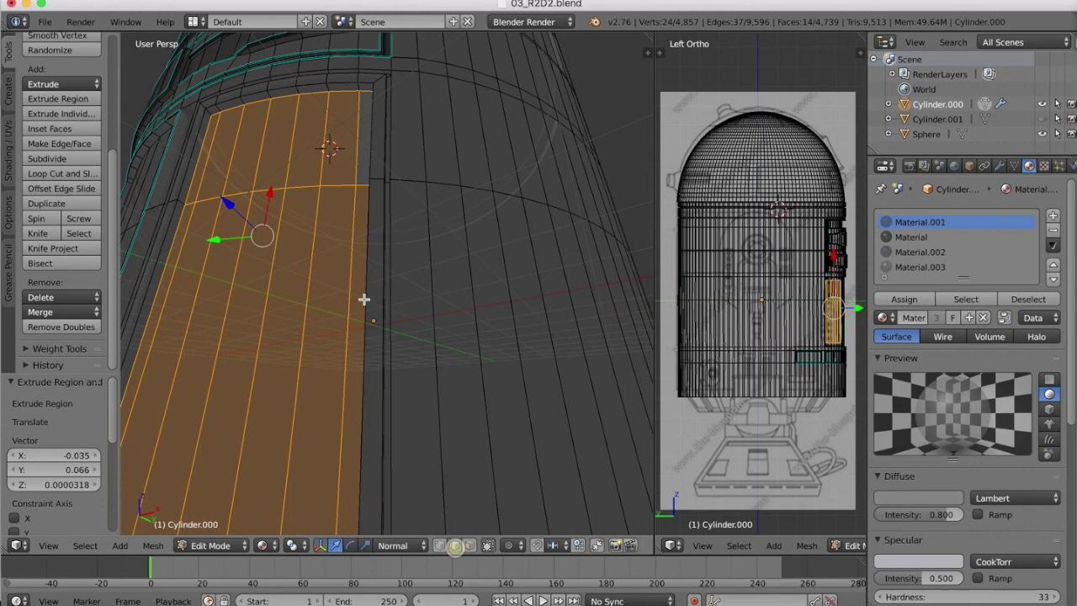
scroll(267, 246, "left", 5)
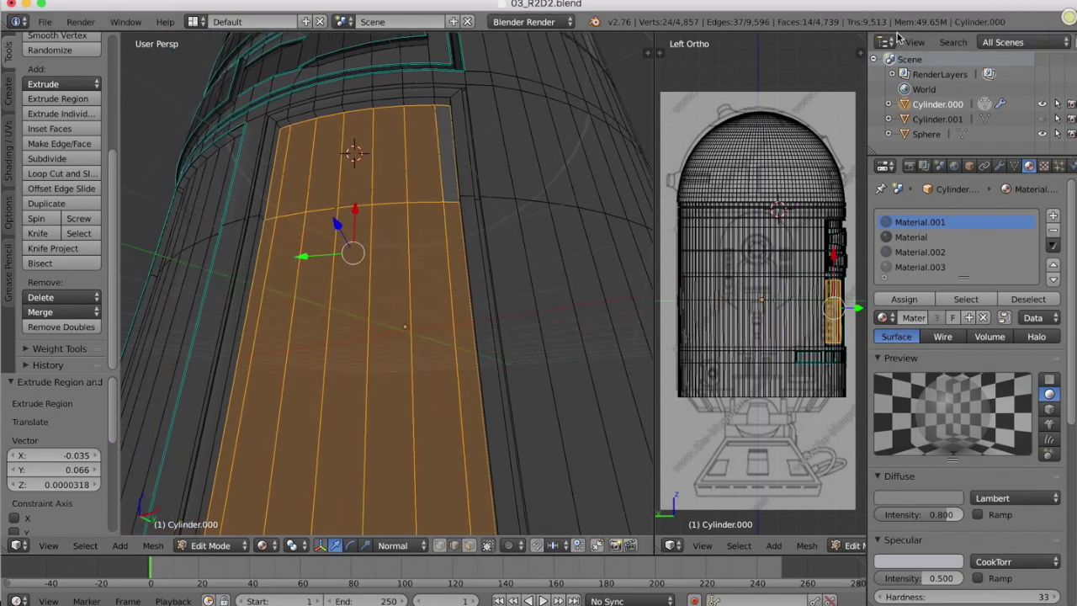
right_click(282, 132)
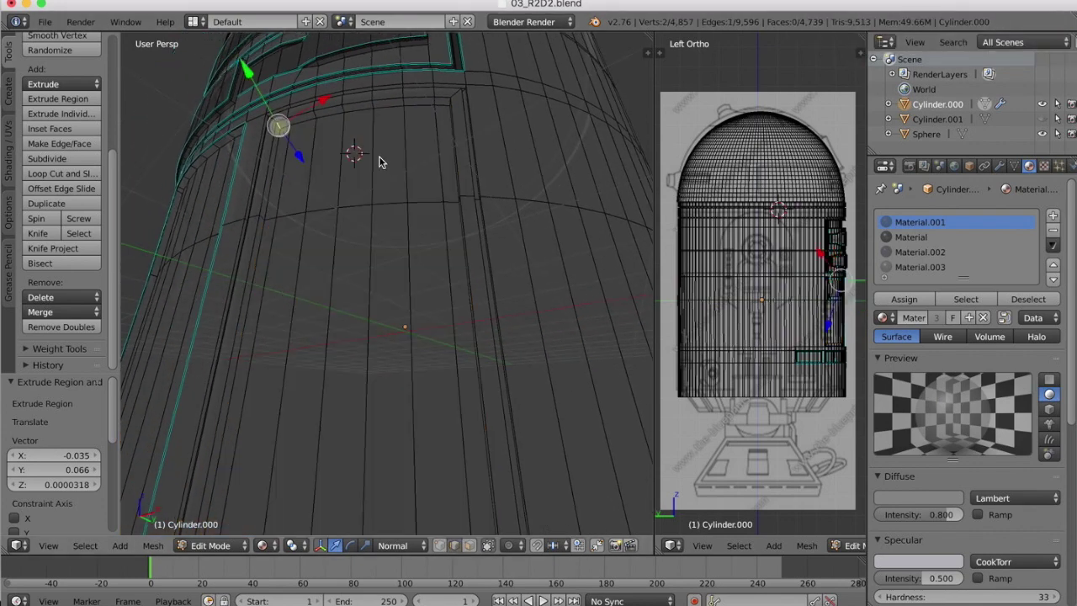
scroll(447, 109, "left", 8)
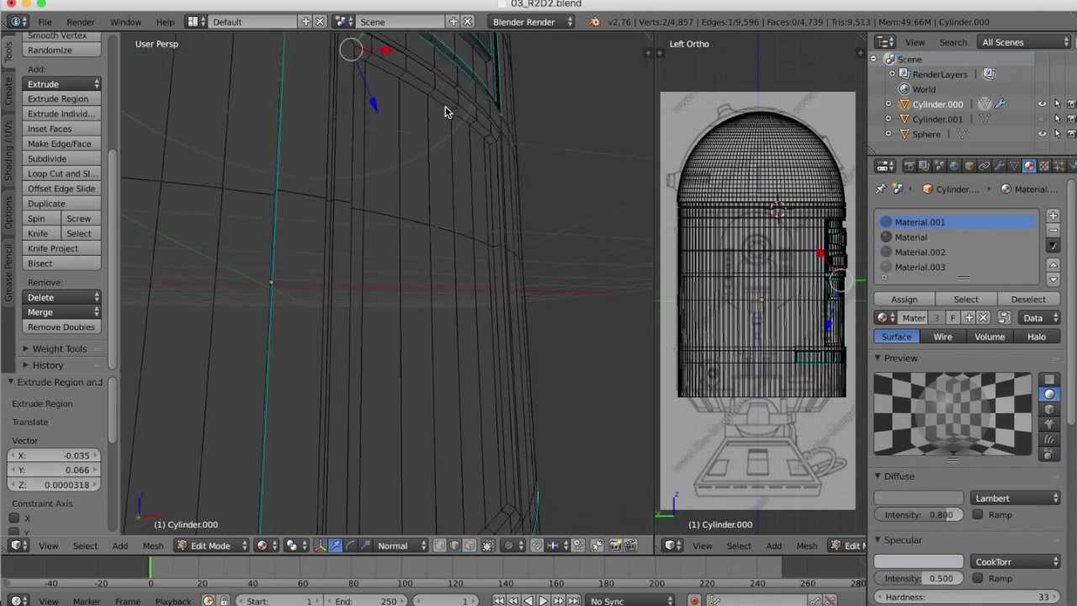
scroll(503, 153, "right", 5)
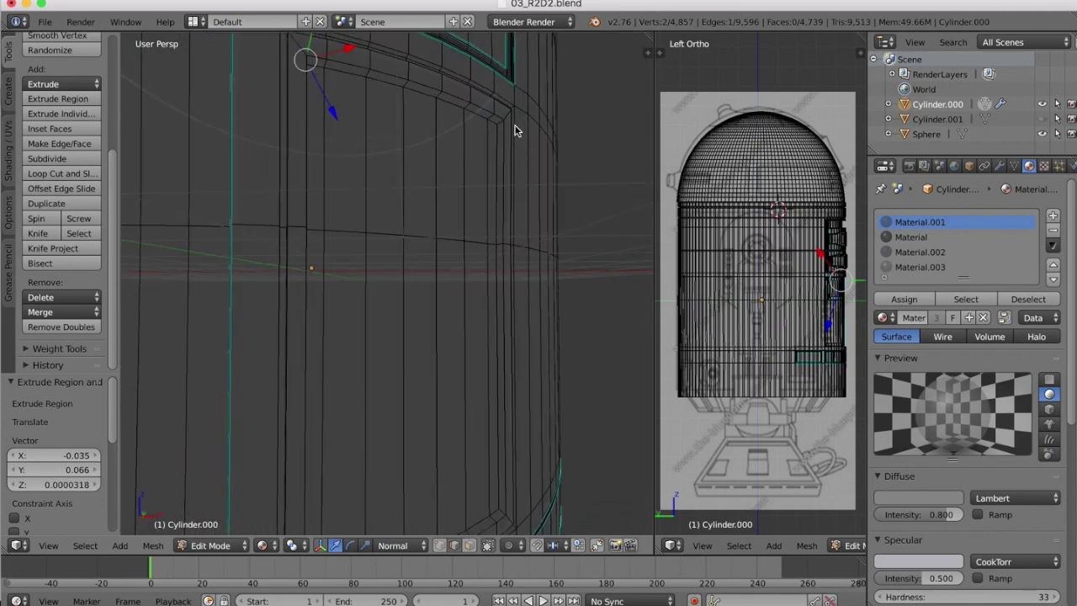
scroll(514, 123, "up", 4)
scroll(515, 124, "right", 5)
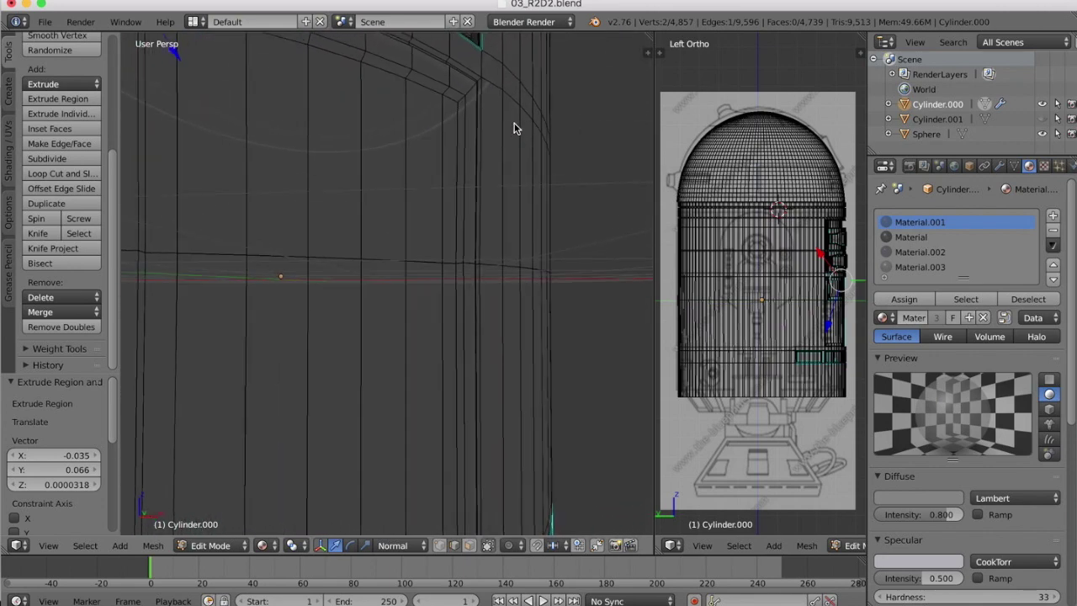
scroll(513, 124, "up", 4)
right_click(446, 89, "shift")
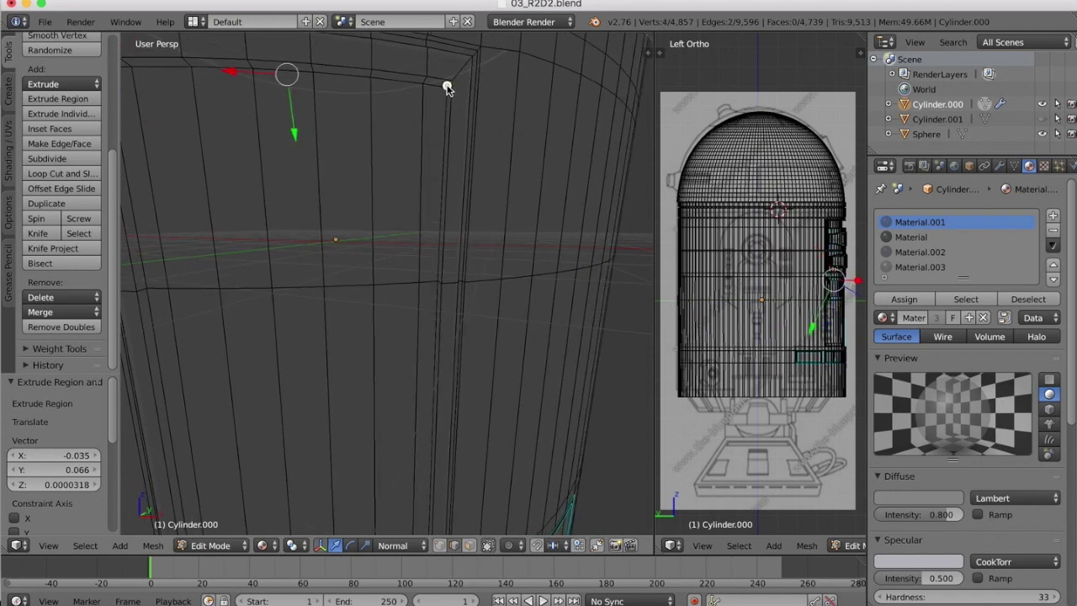
Step: Add the short recess edges at both lower inner corners of the tall panel to the selection
scroll(433, 197, "down", 4)
scroll(434, 207, "down", 1)
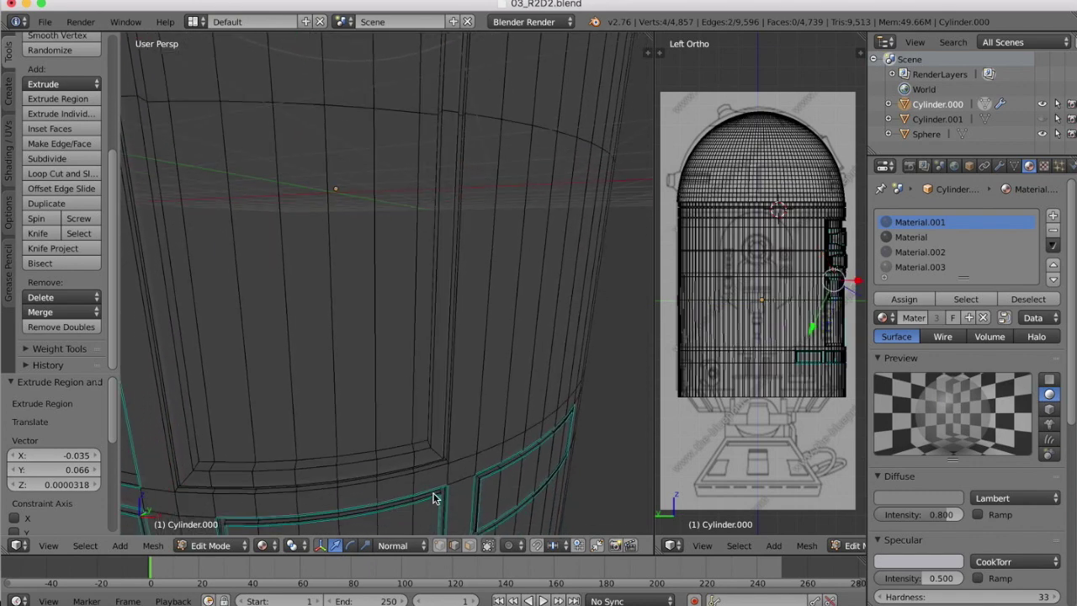
right_click(437, 455, "shift")
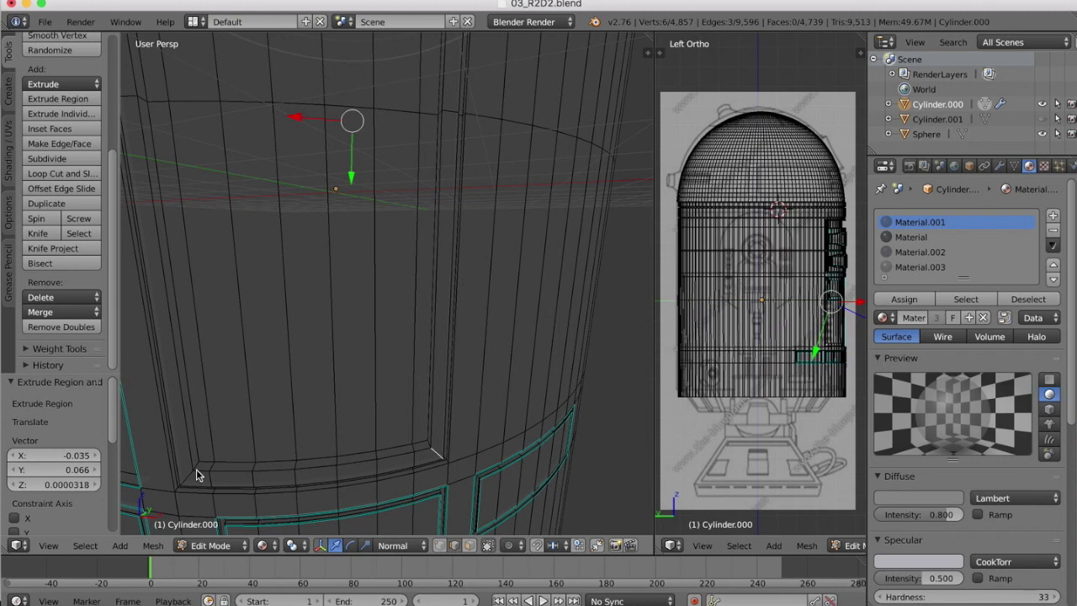
right_click(199, 465, "shift")
scroll(329, 320, "right", 5)
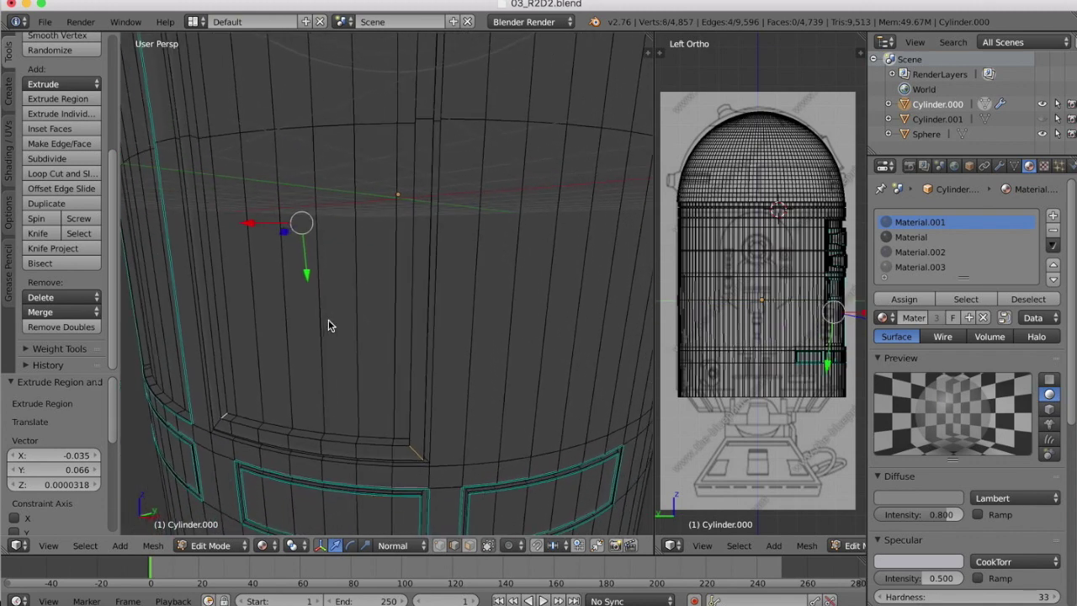
scroll(328, 325, "left", 3)
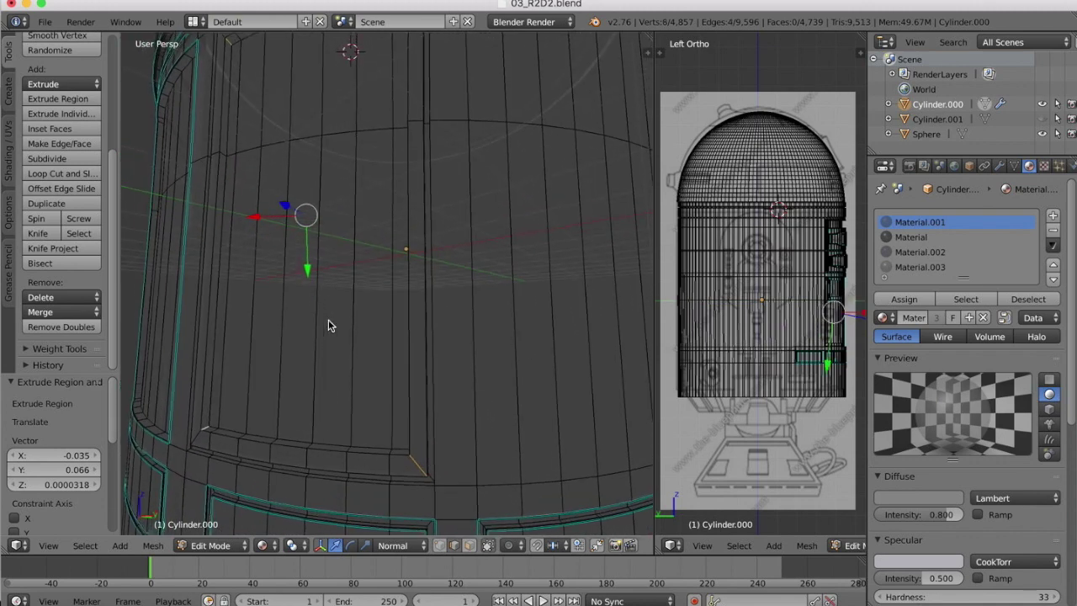
right_click(420, 467, "shift")
scroll(379, 423, "left", 5)
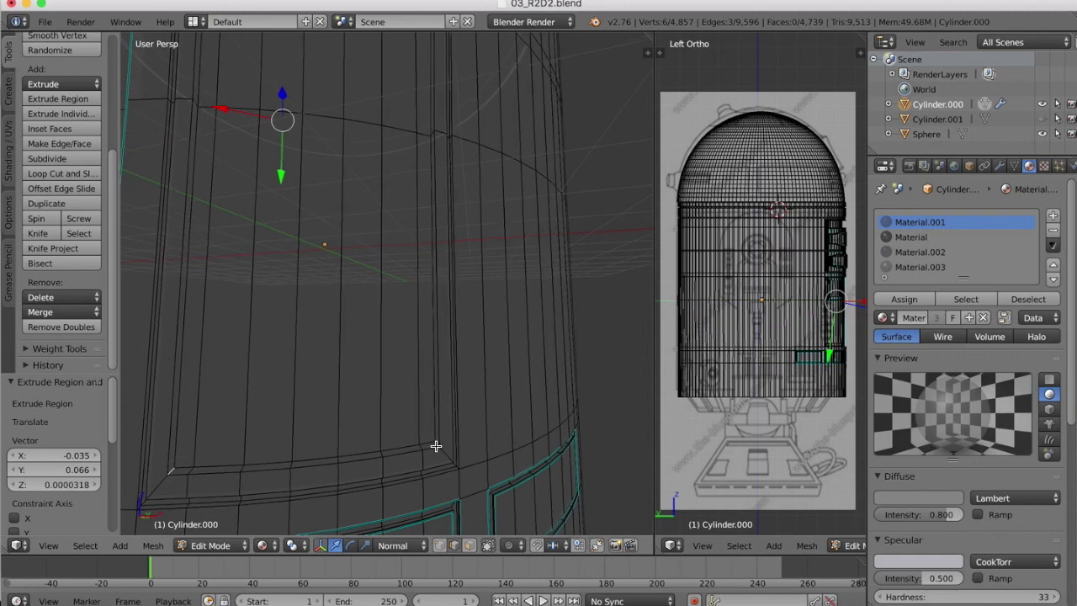
right_click(436, 446, "shift")
scroll(372, 286, "up", 5)
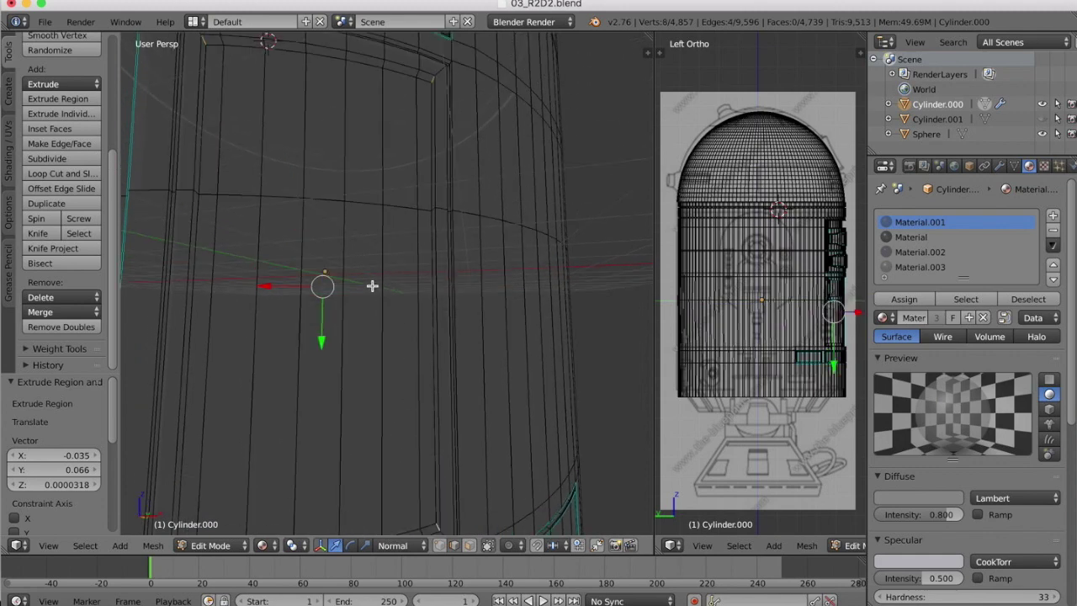
scroll(372, 286, "up", 3)
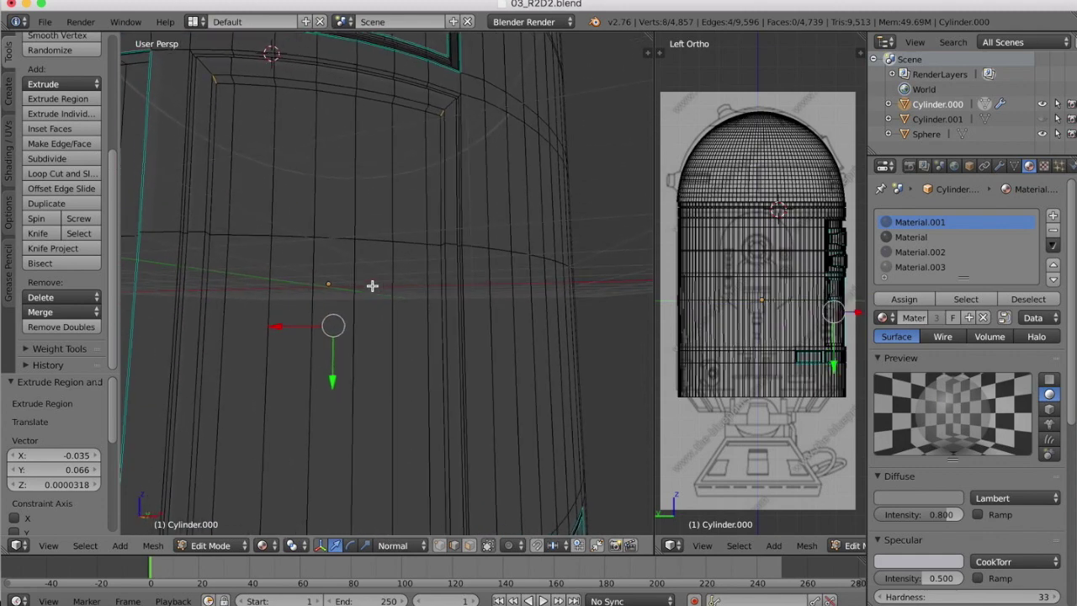
scroll(372, 286, "down", 4)
scroll(372, 286, "right", 1)
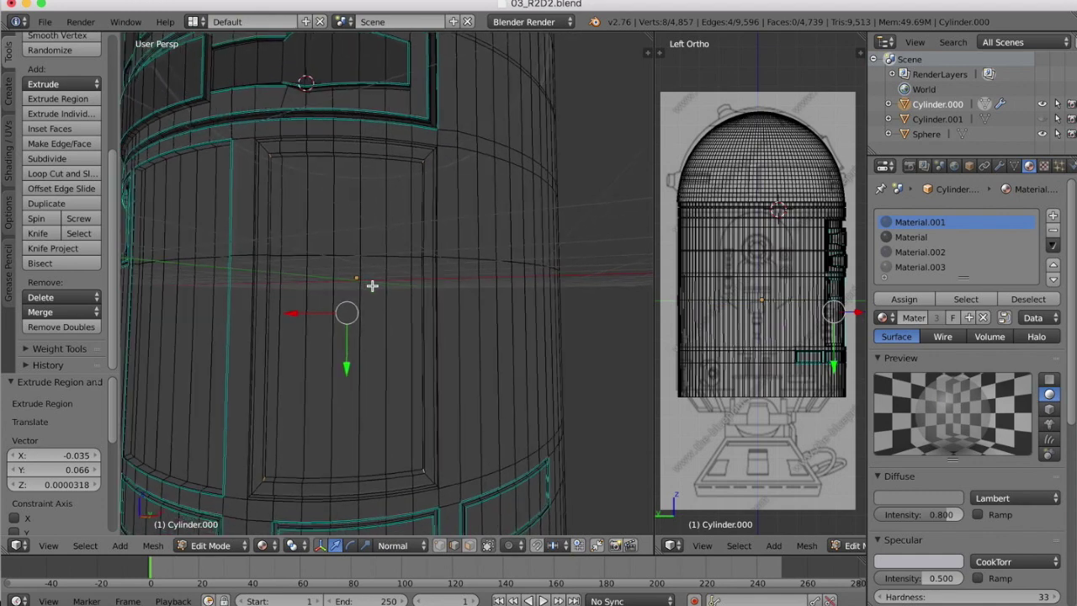
Step: Bevel the four selected corner edges with an offset of about 0.072 and 8 segments
key("ctrl+b")
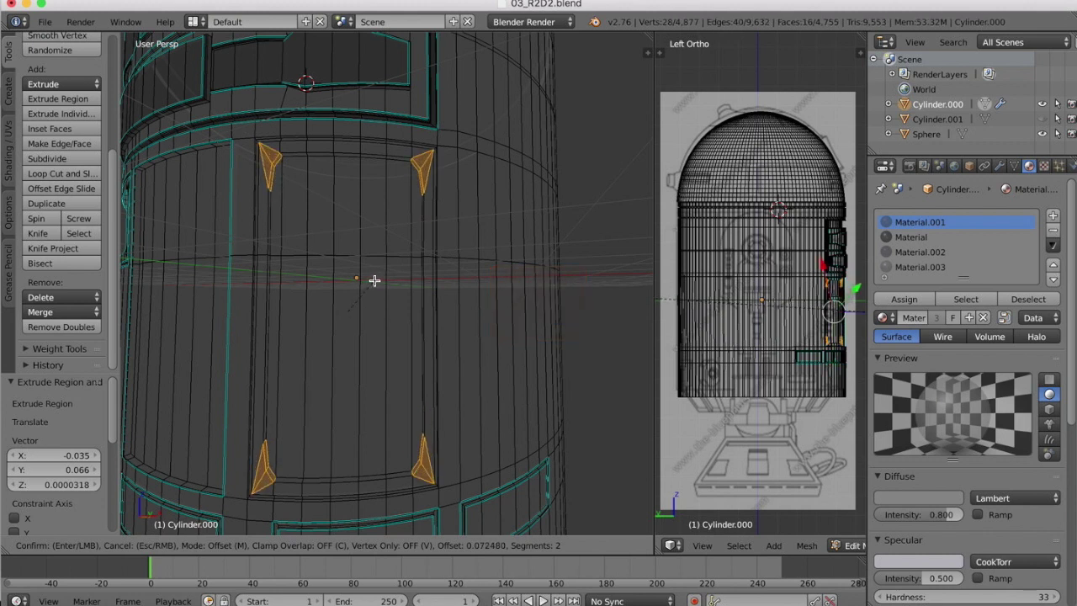
left_click(374, 280)
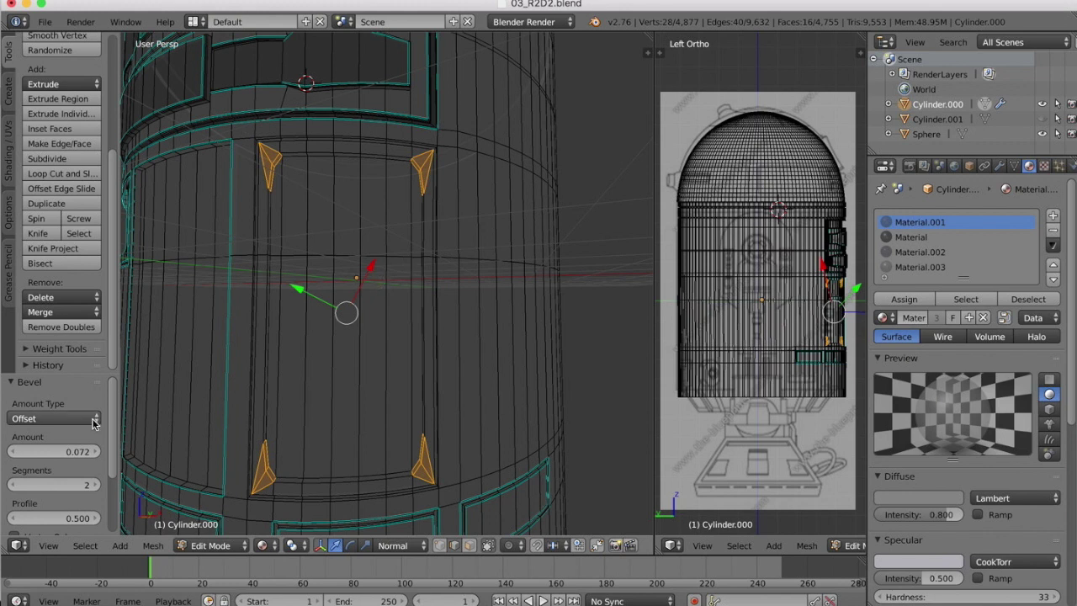
left_click(95, 486)
left_click(95, 486)
left_click(95, 485)
left_click(96, 486)
left_click(95, 485)
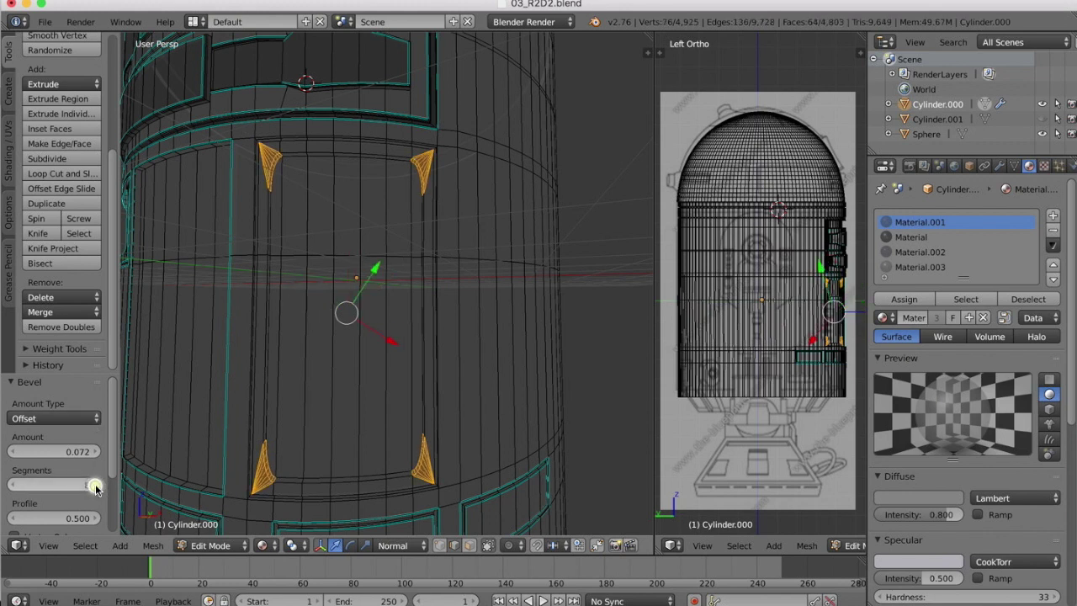
left_click(95, 486)
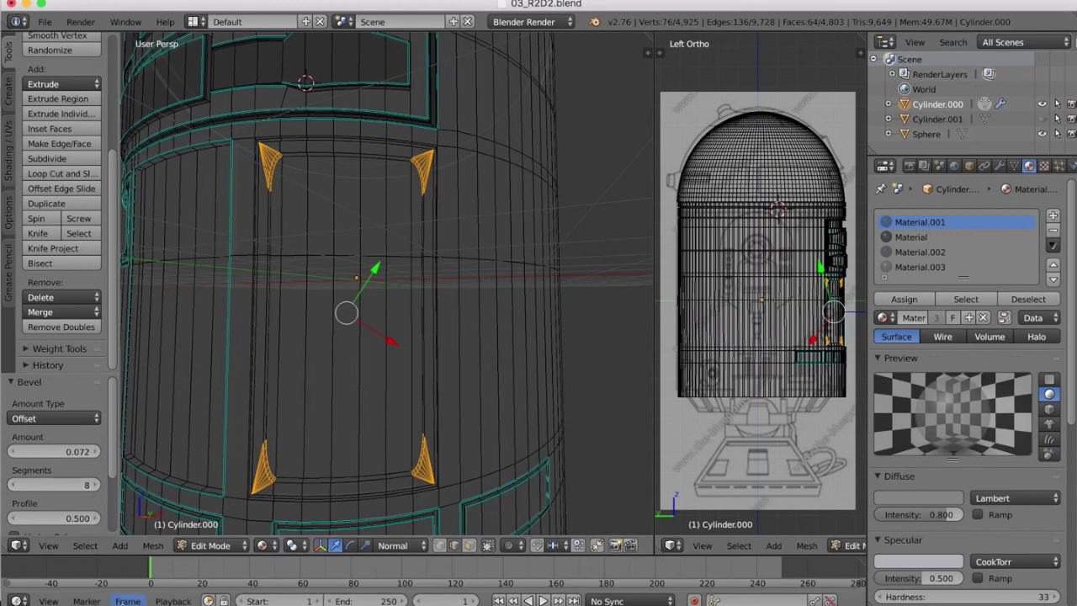
Step: Set the viewport shading to Solid and switch to Object Mode to inspect the panel's rounded inner corners
left_click(48, 545)
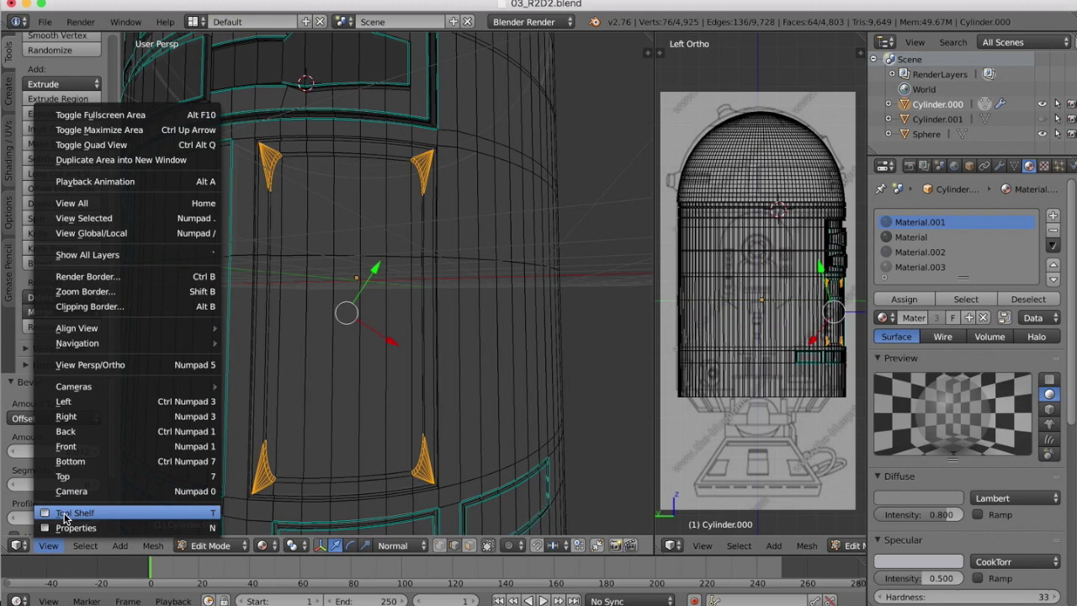
left_click(52, 541)
left_click(263, 547)
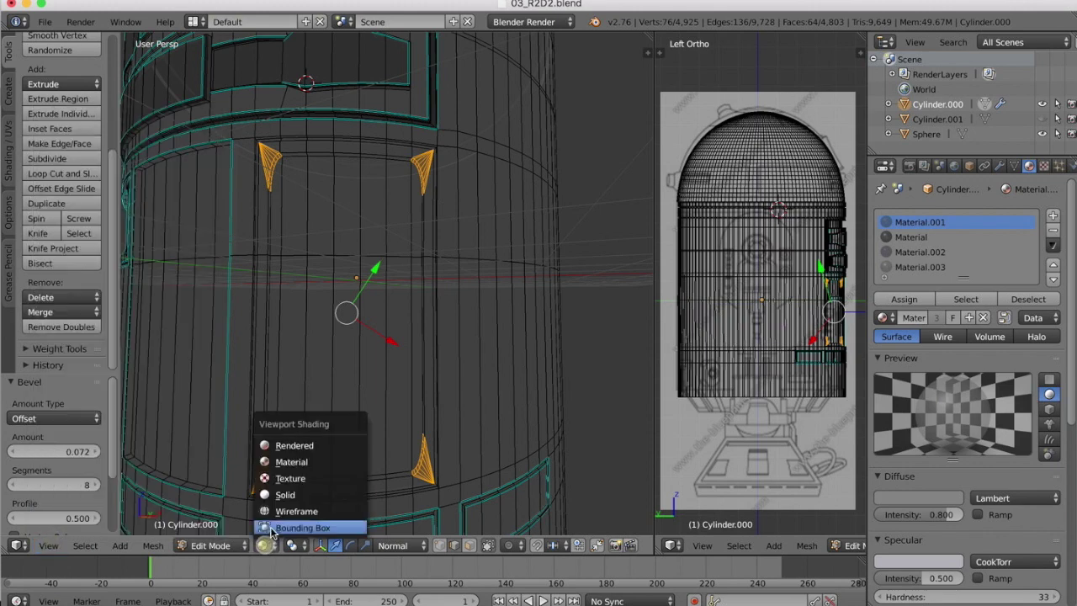
left_click(282, 494)
left_click(221, 545)
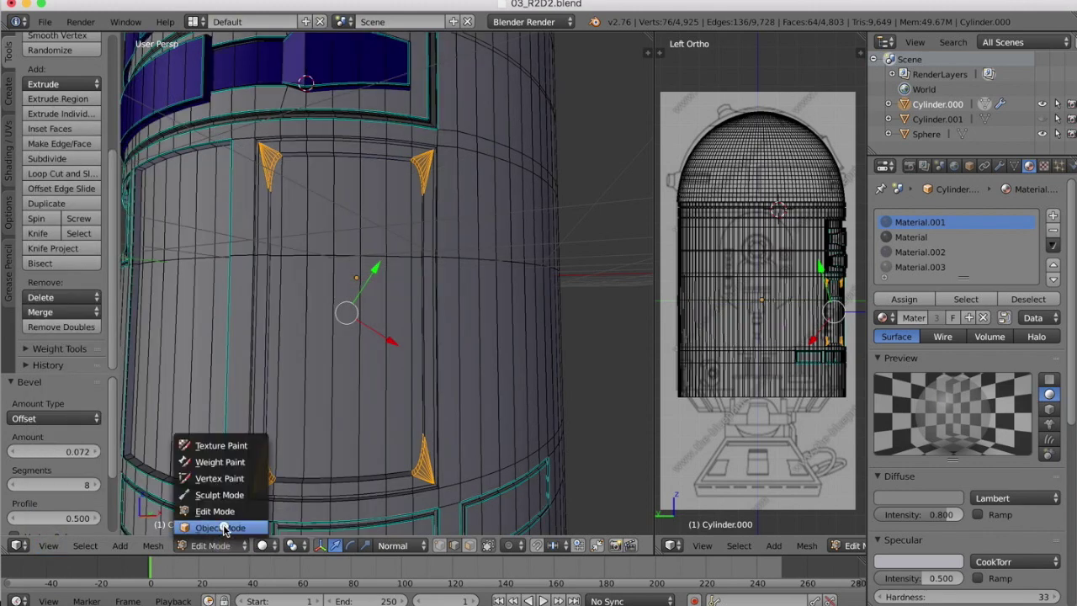
left_click(224, 527)
scroll(326, 252, "right", 5)
scroll(326, 253, "left", 5)
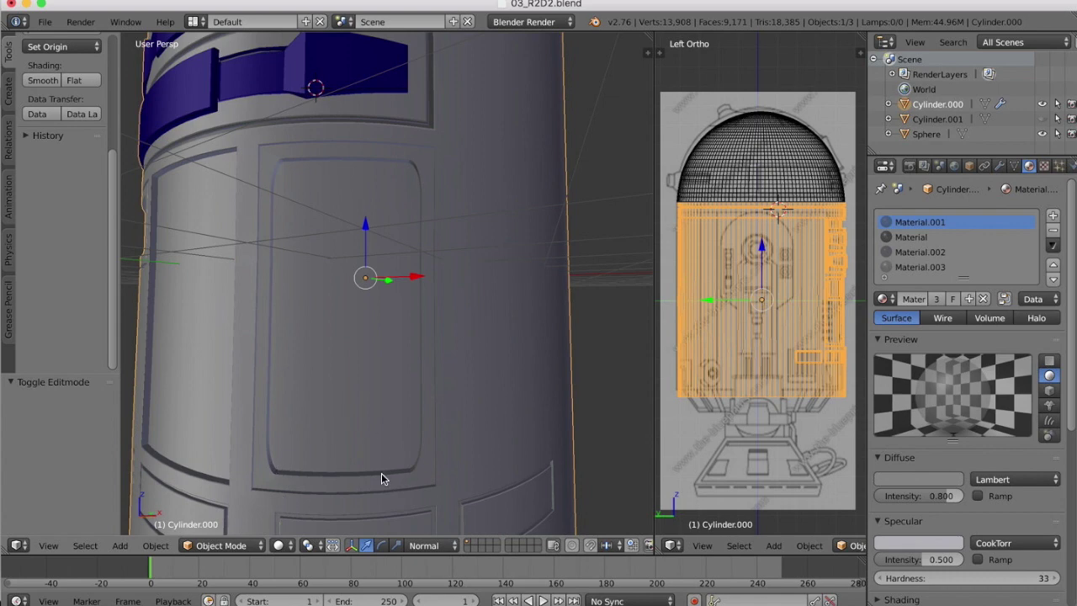
Step: Return to Edit Mode, inspect the mesh at the beveled lower corners, and undo the corner bevel
left_click(221, 546)
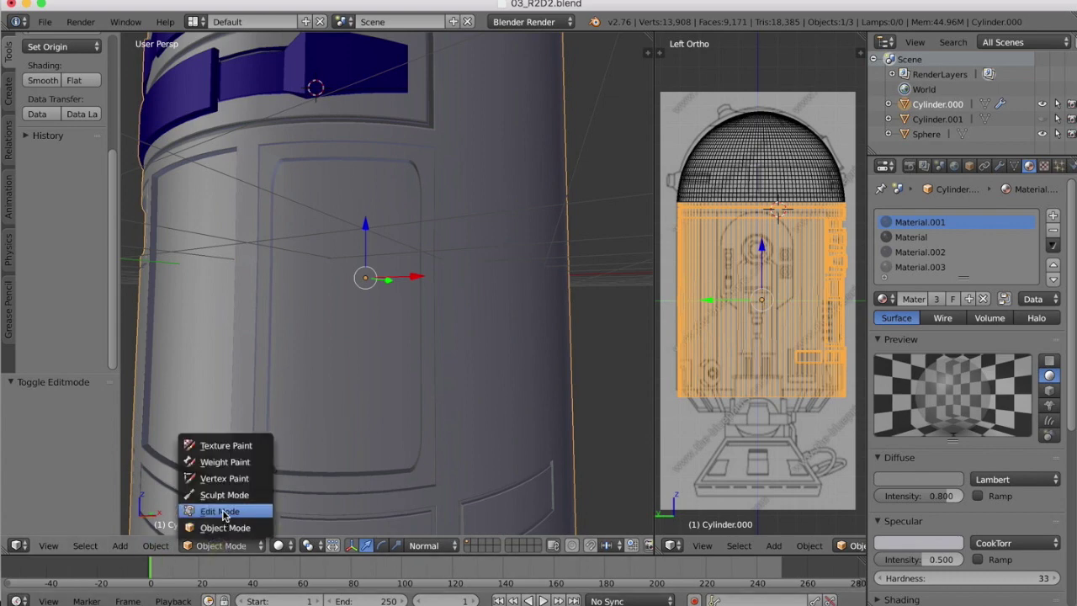
left_click(223, 511)
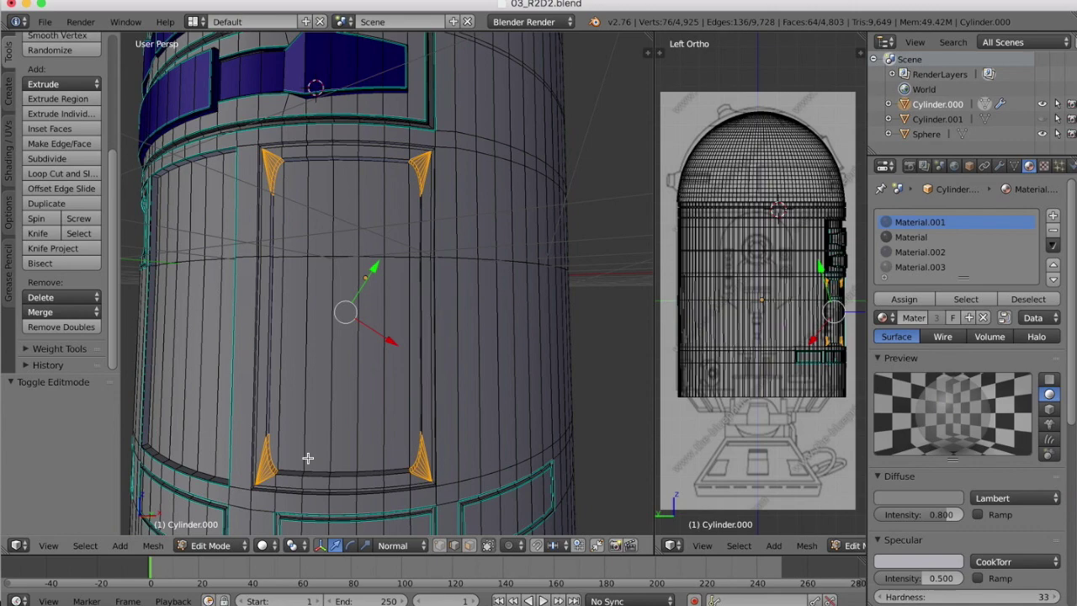
scroll(308, 458, "down", 3, "shift")
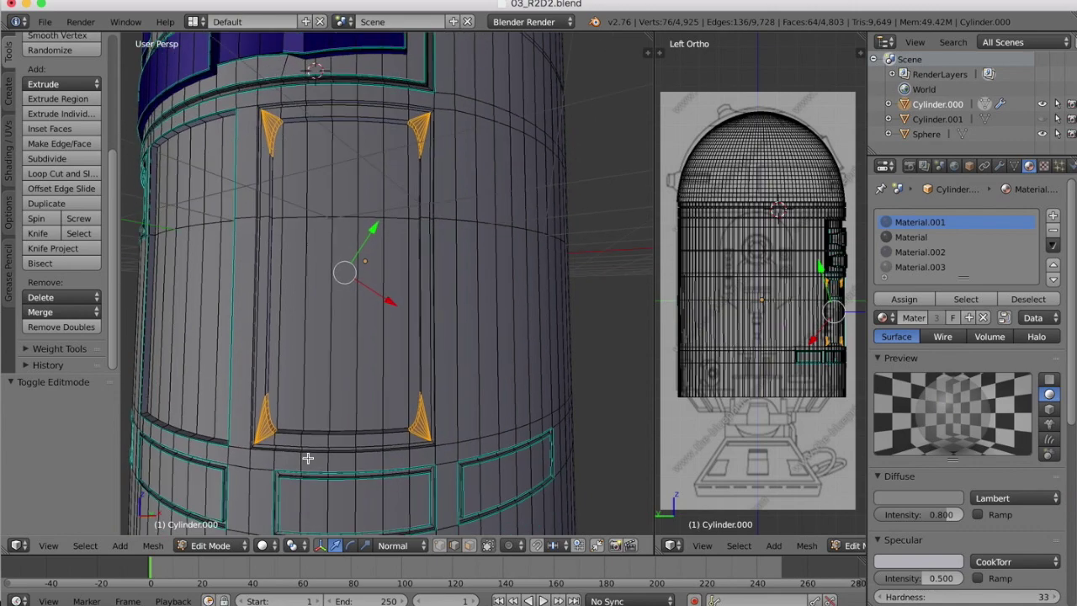
scroll(308, 458, "up", 3)
scroll(308, 458, "down", 4, "shift")
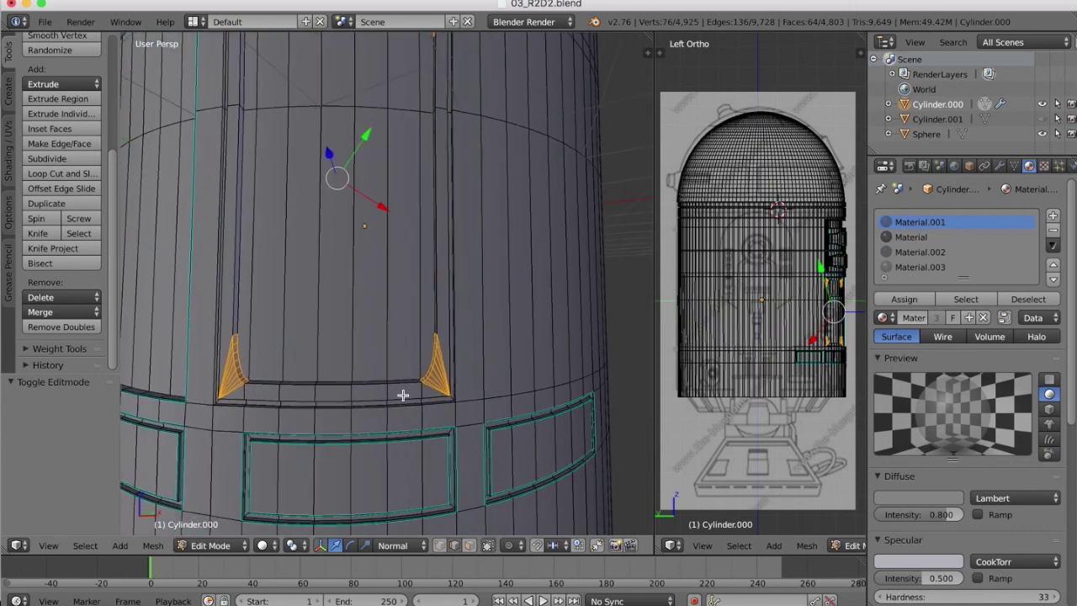
scroll(411, 369, "up", 5)
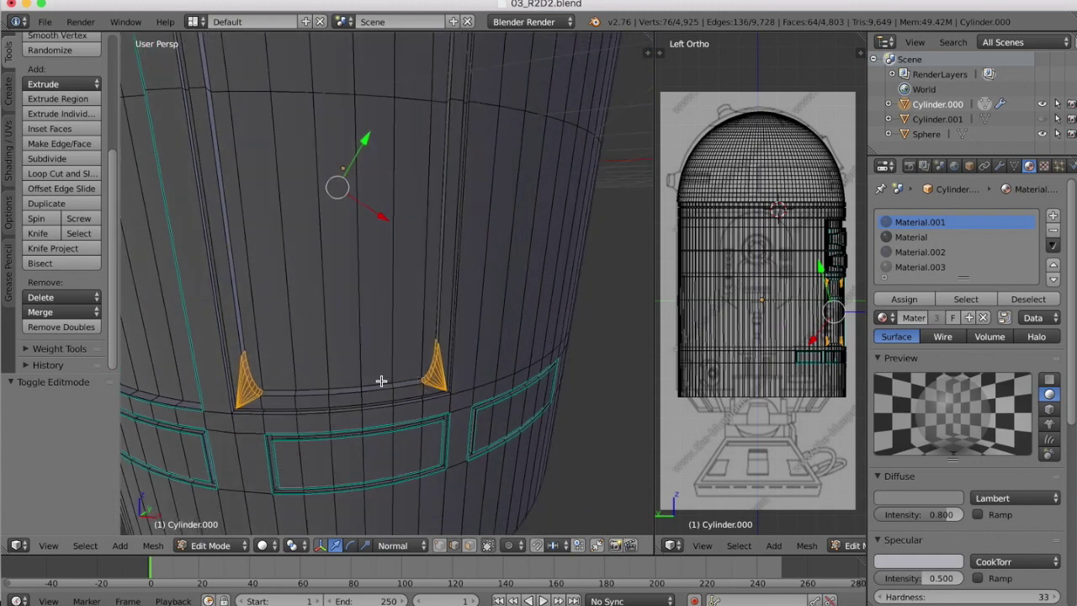
key("super+z")
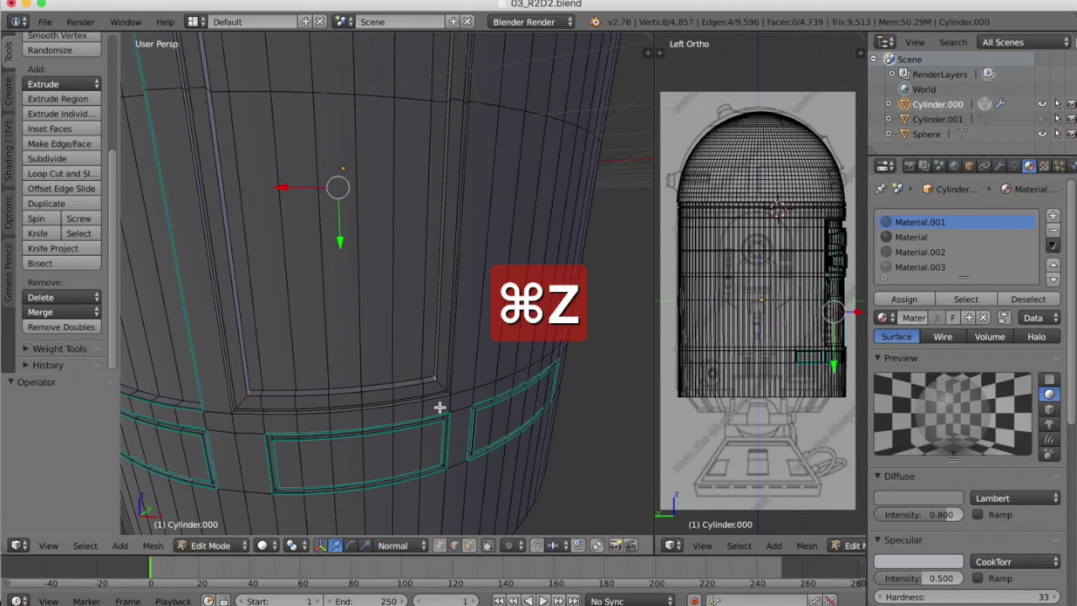
Step: Select the short recess edge next to the tall panel's lower inner corner in edge select mode
scroll(414, 378, "down", 5)
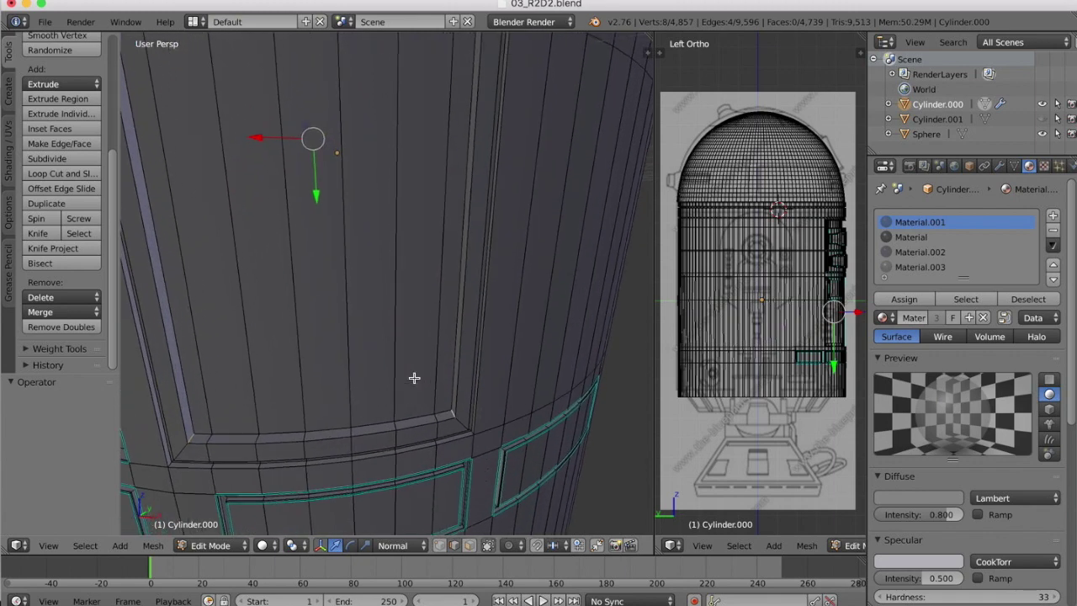
scroll(438, 374, "up", 4)
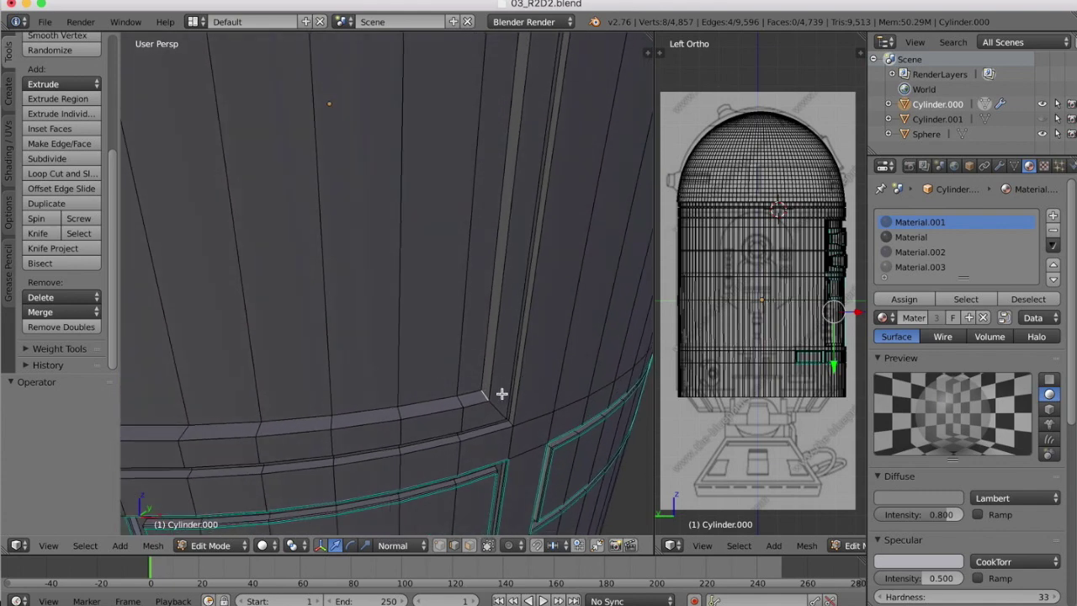
scroll(466, 392, "down", 5)
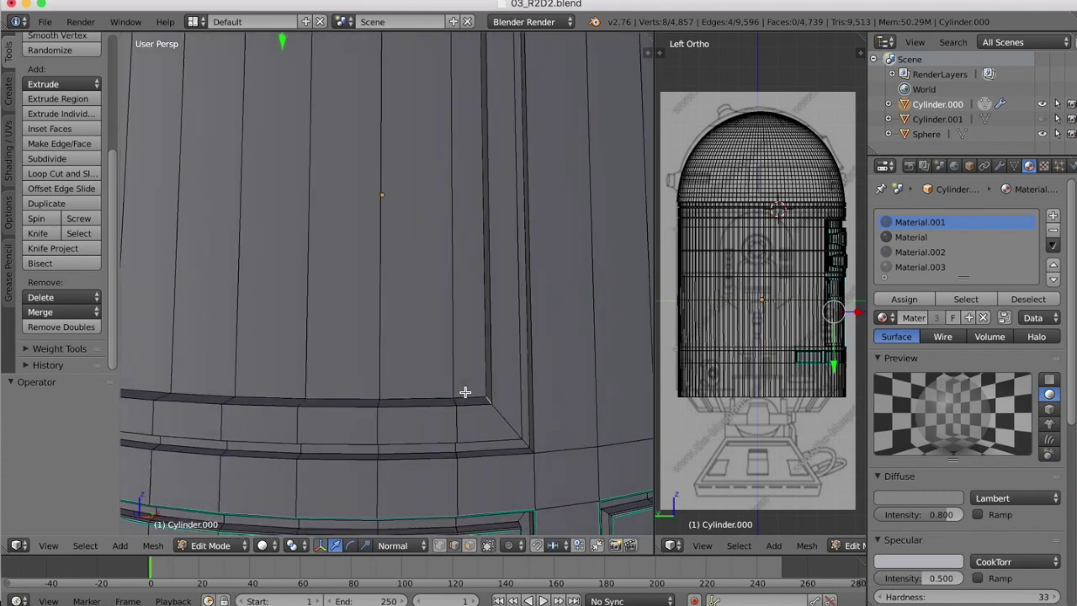
scroll(466, 392, "up", 3)
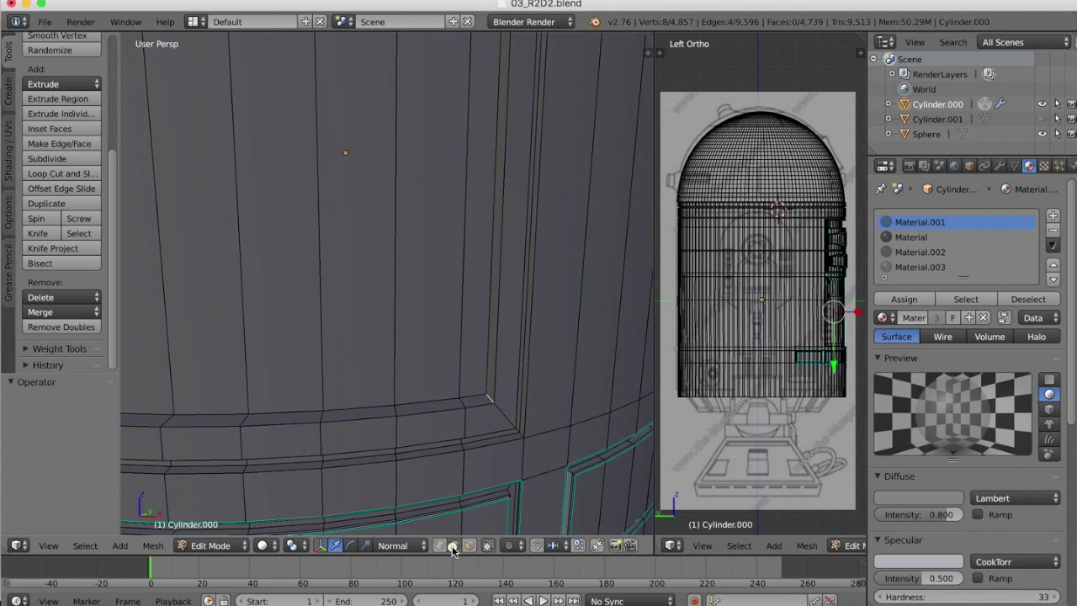
right_click(462, 404)
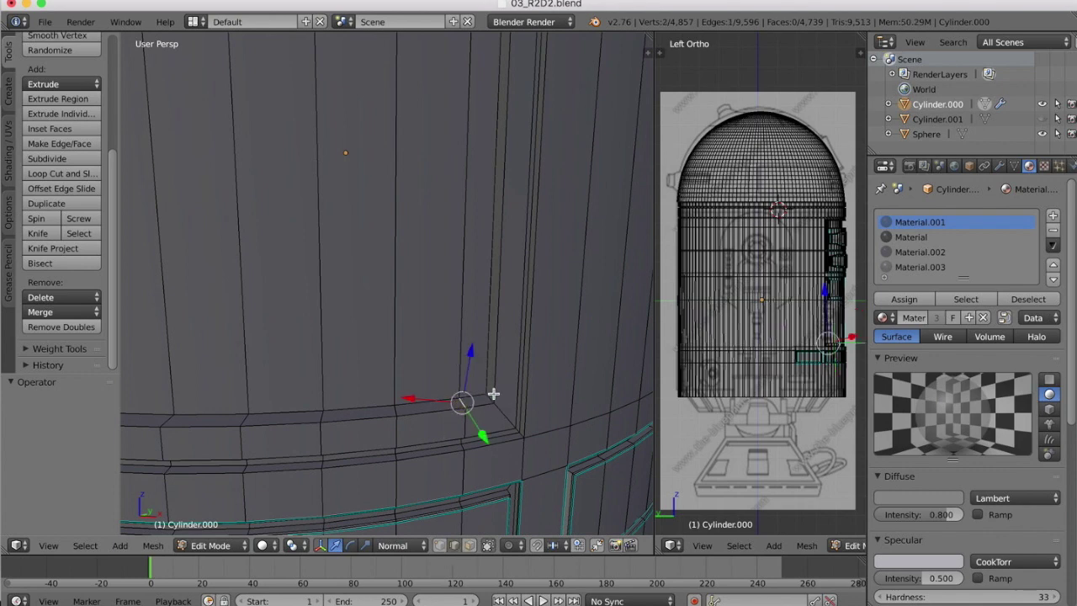
scroll(494, 393, "right", 5)
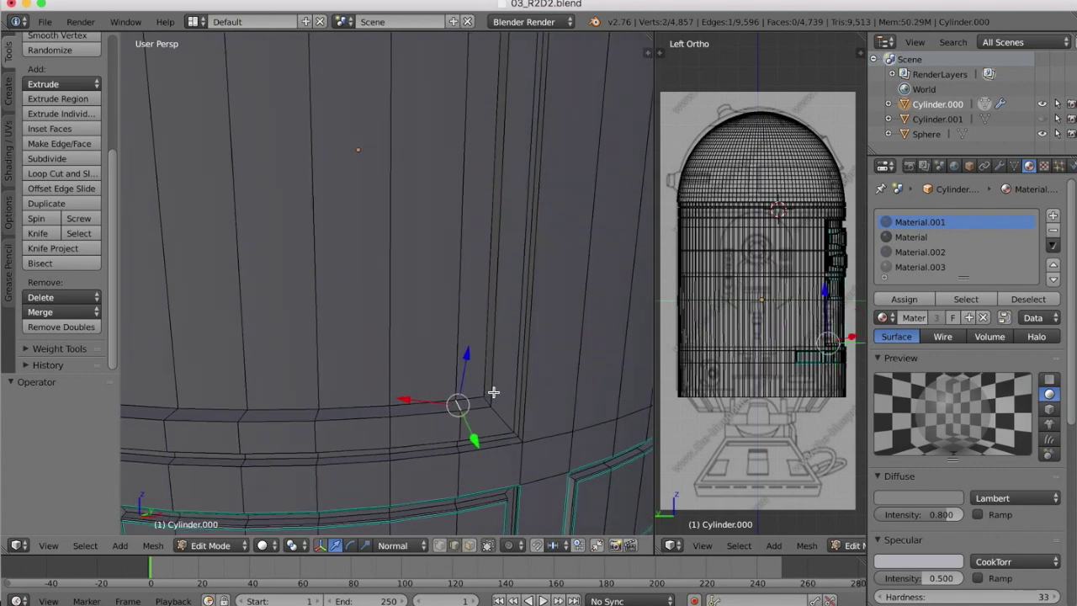
Step: Try the Local, View and Global transform orientations on the selected edge and restore the Normal orientation
left_click(394, 546)
left_click(400, 510)
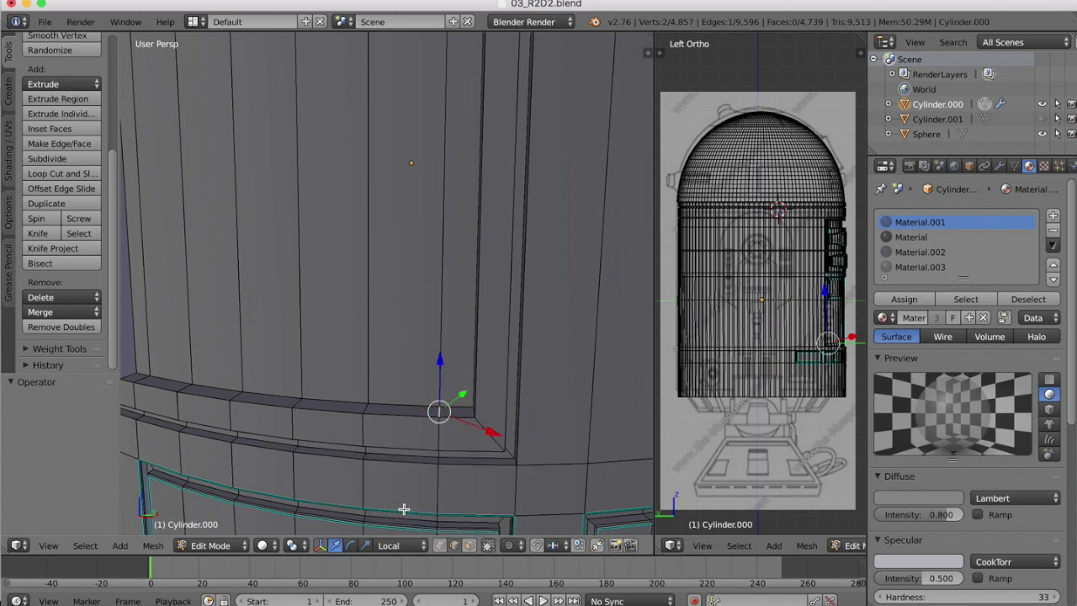
left_click(395, 546)
left_click(401, 463)
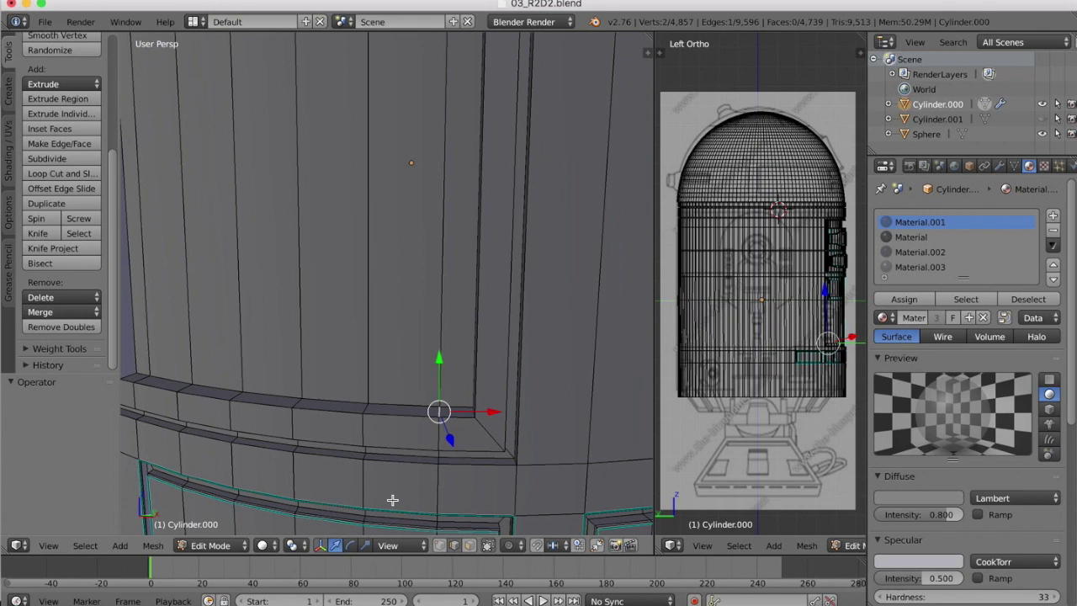
scroll(453, 356, "down", 10)
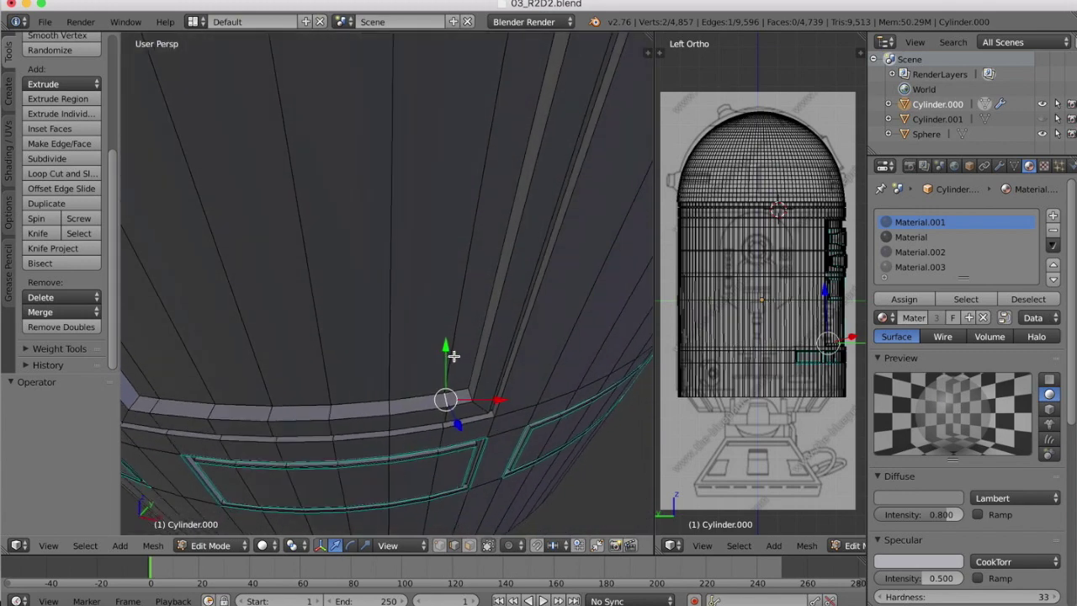
left_click(392, 546)
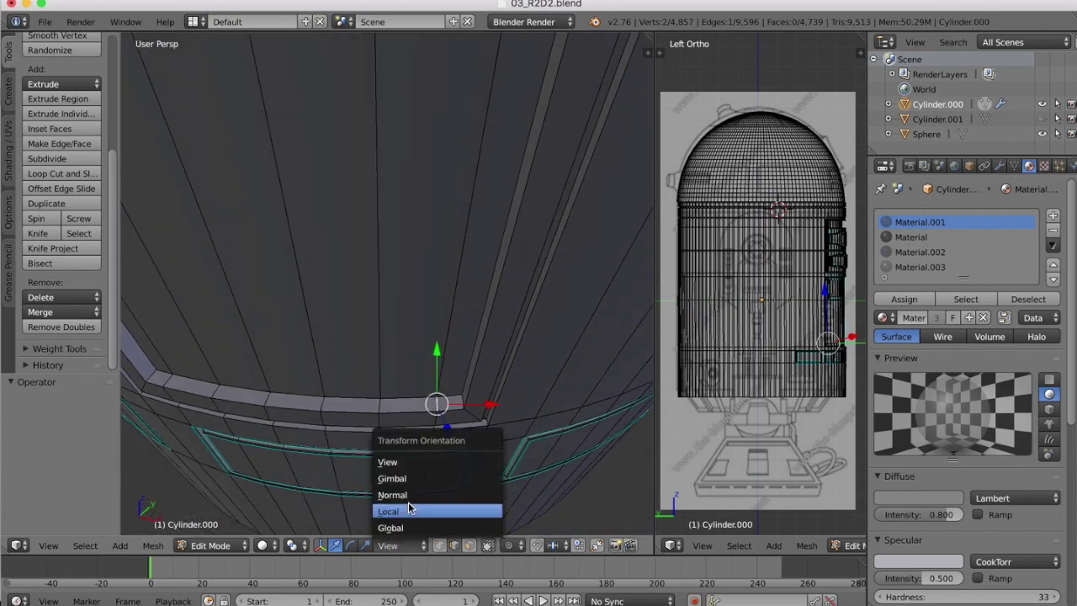
left_click(408, 511)
left_click(402, 545)
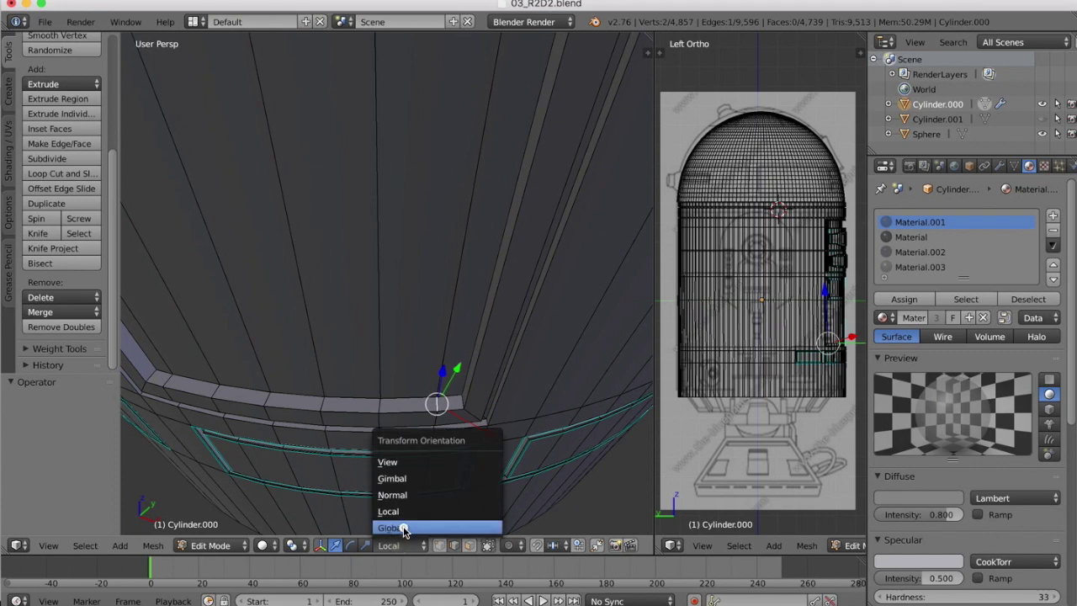
left_click(404, 527)
left_click(394, 545)
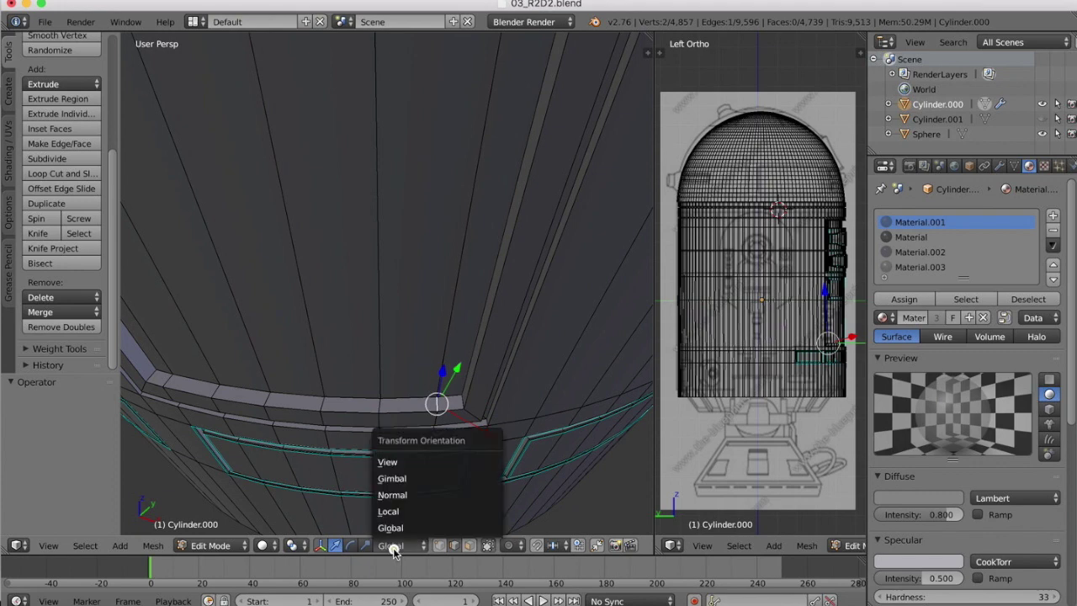
left_click(398, 492)
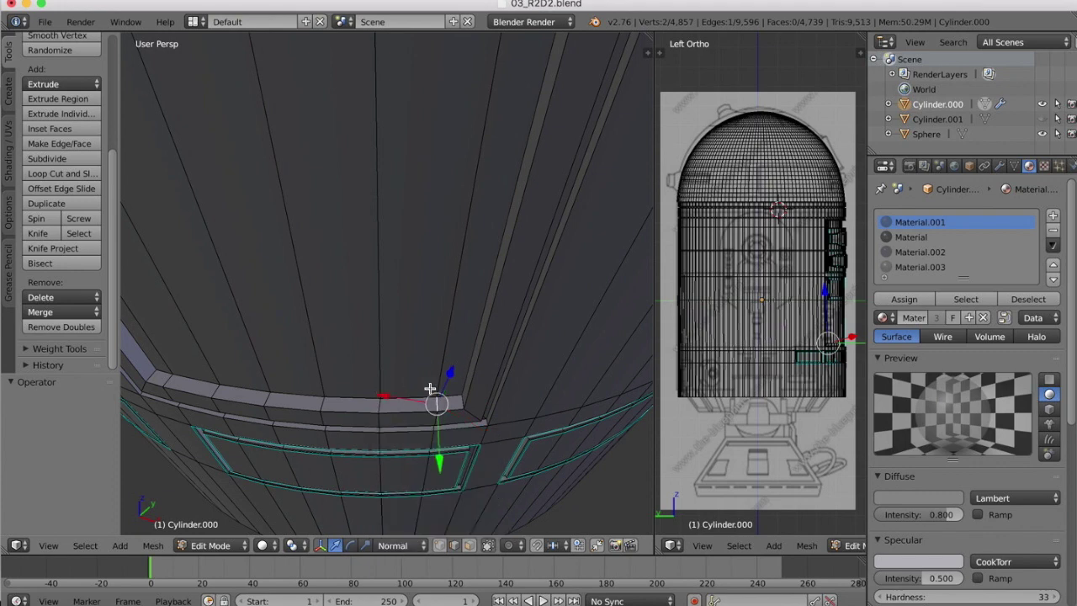
Step: Try to move the short recess edge sideways along its normal X axis, and undo the move
scroll(431, 389, "up", 5)
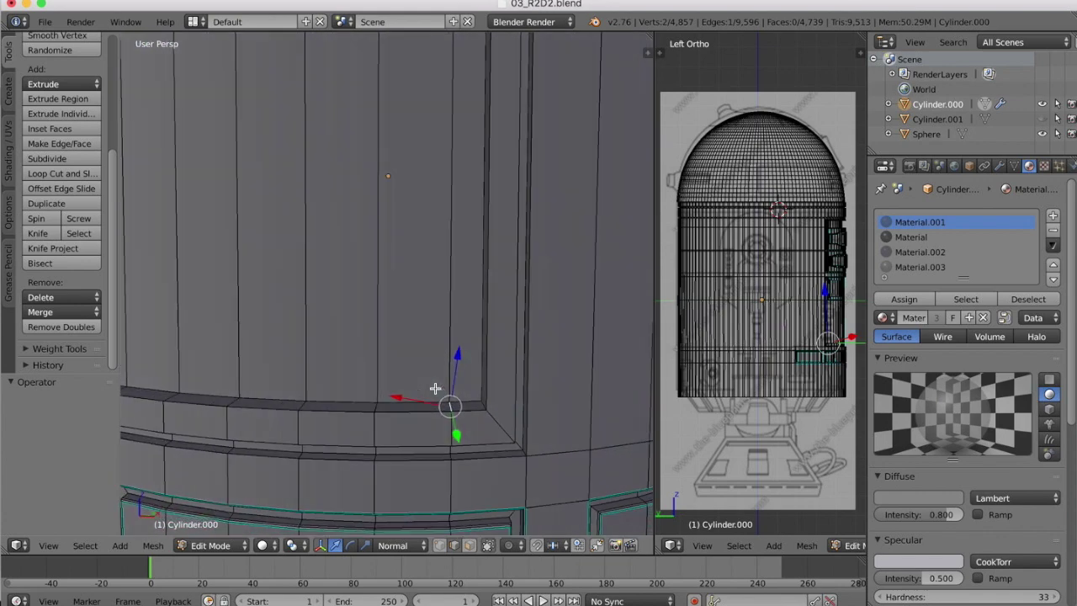
scroll(435, 388, "up", 1)
left_click_drag(400, 400, 379, 399)
key("super+z")
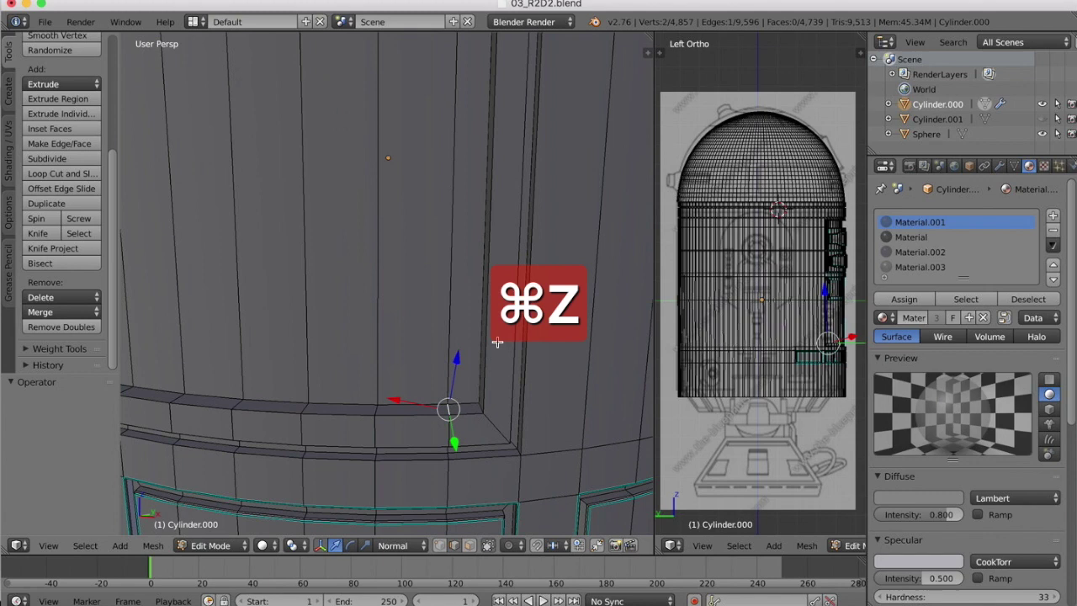
Step: Delete the short recess edge and fill the gap with one face between the corner edge and the next recess edge
key("x")
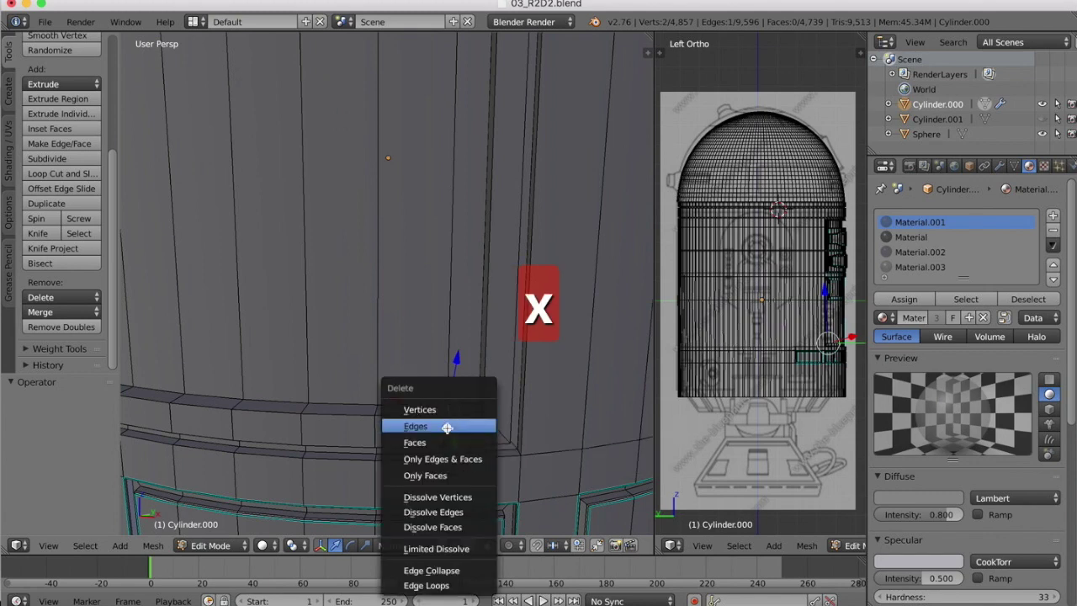
left_click(447, 428)
scroll(476, 351, "up", 3)
scroll(475, 353, "down", 2)
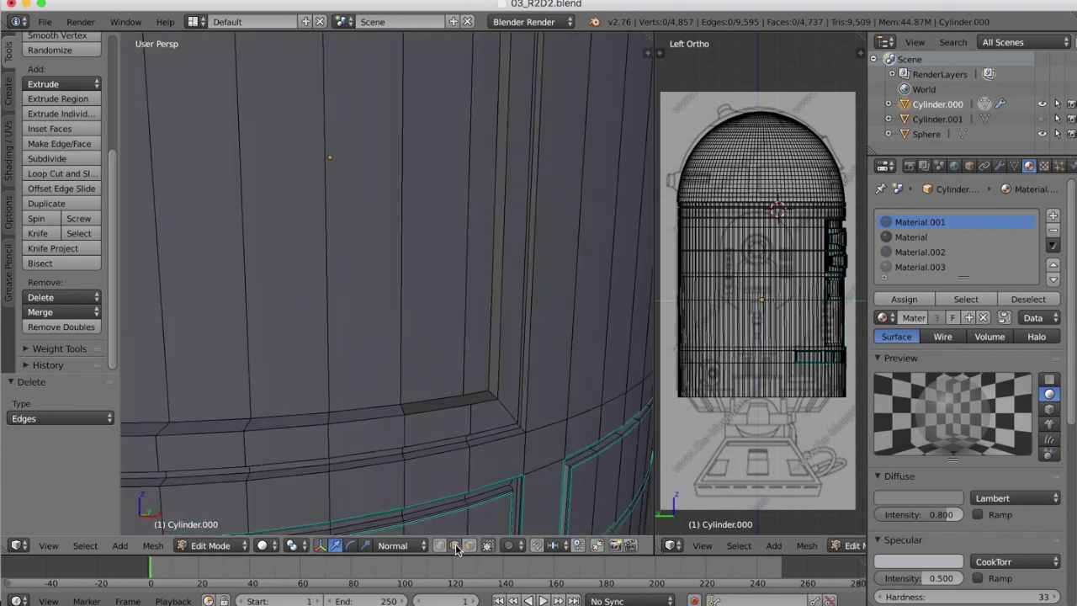
right_click(491, 392)
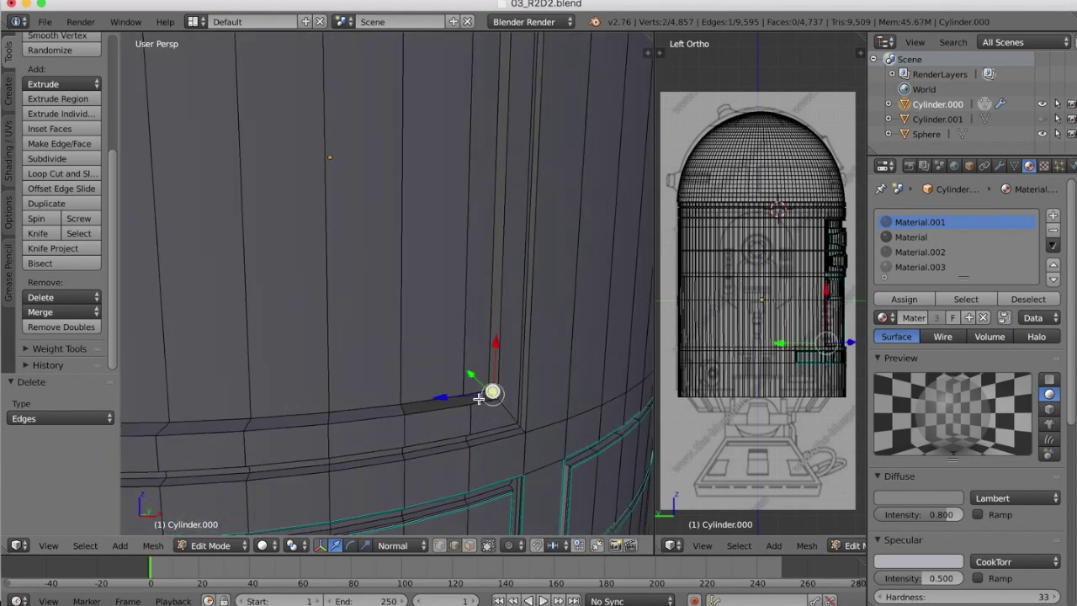
right_click(404, 409, "shift")
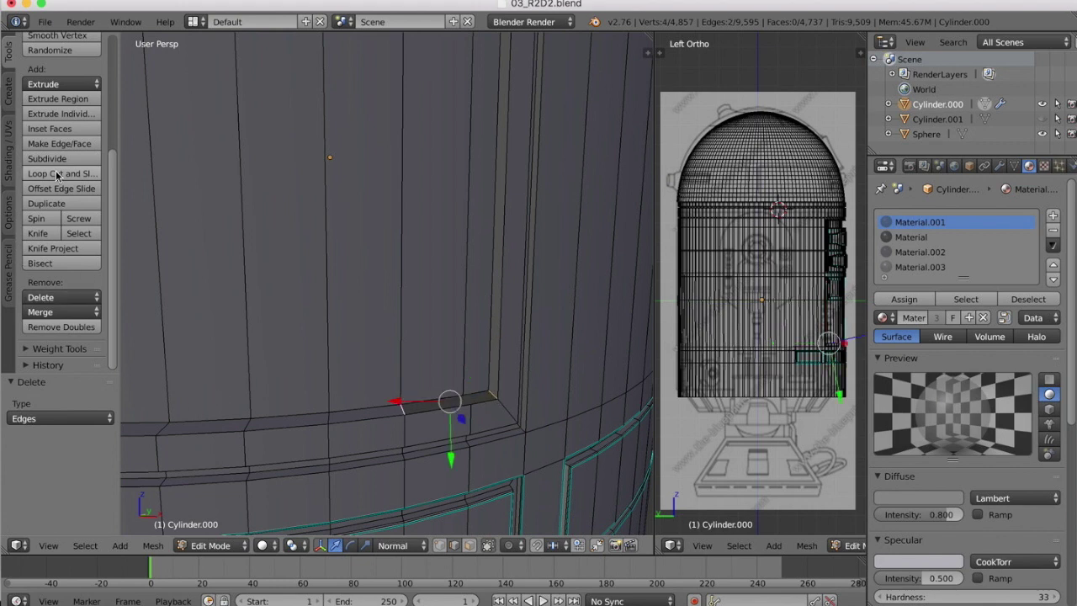
left_click(53, 142)
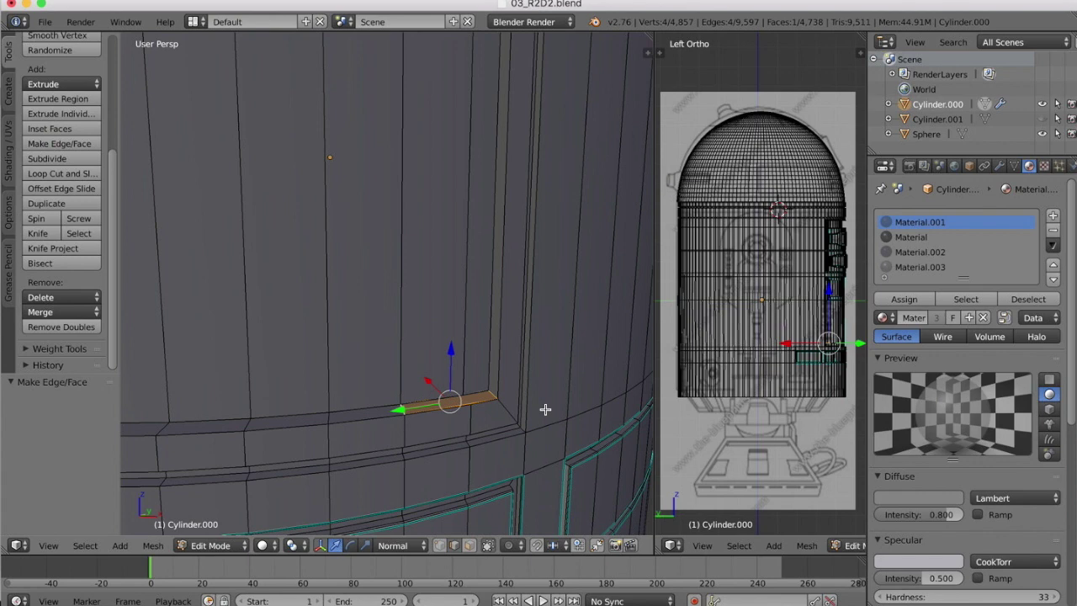
Step: Switch to Object Mode with Solid viewport shading and inspect the filled recess strip at the panel's lower corner from several angles
scroll(495, 372, "right", 5)
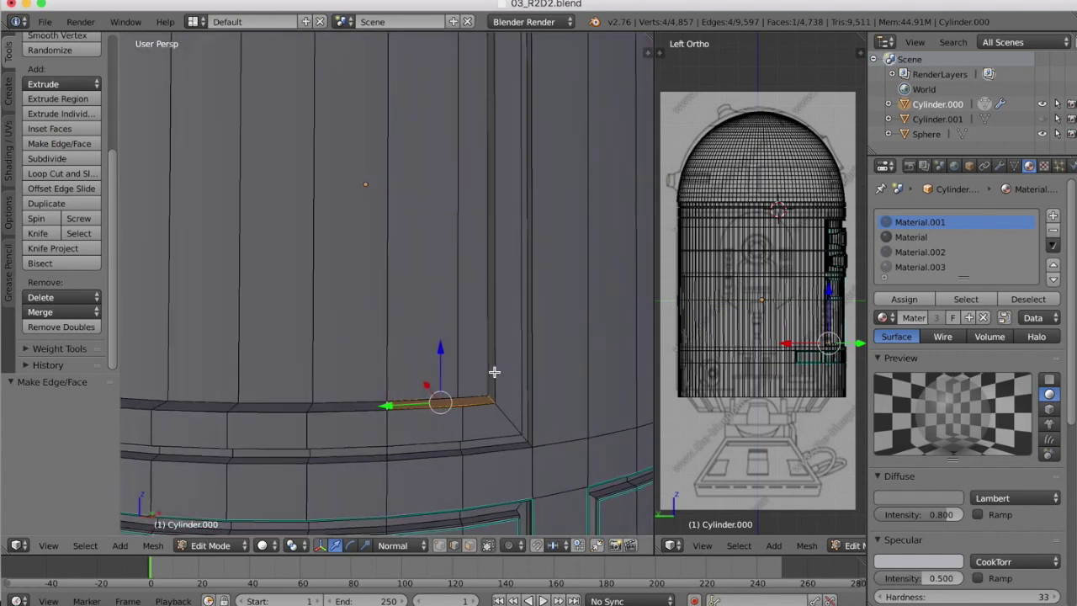
left_click(239, 545)
left_click(228, 525)
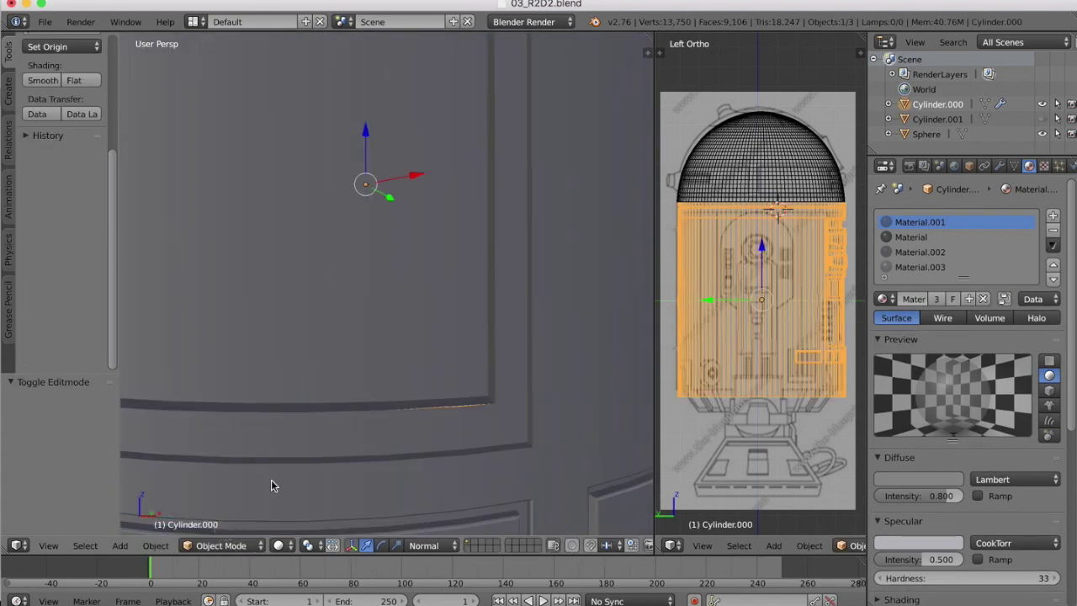
left_click(280, 545)
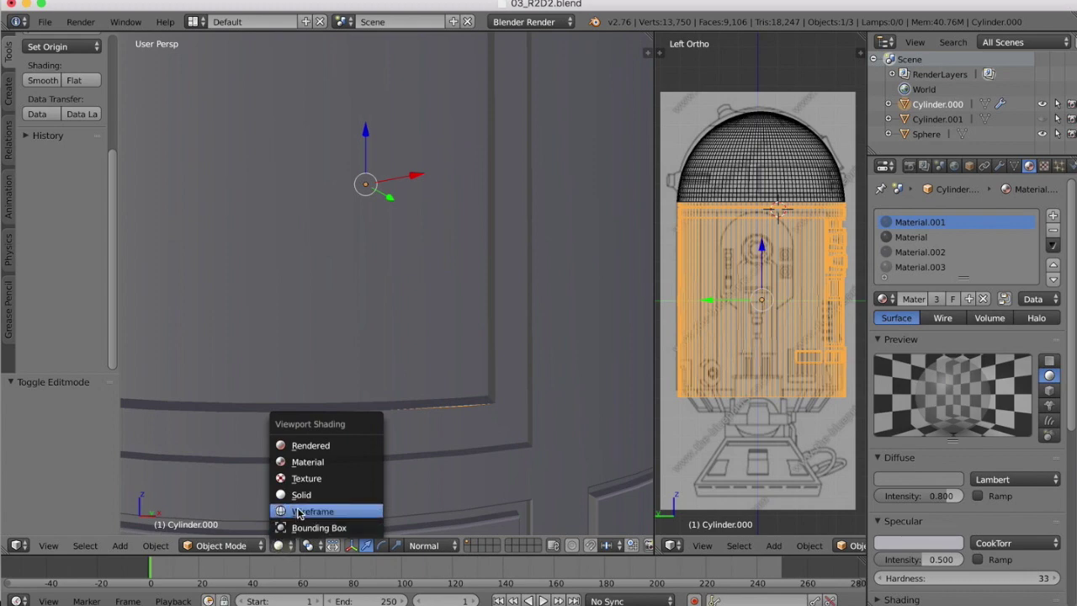
left_click(298, 497)
scroll(320, 356, "down", 5)
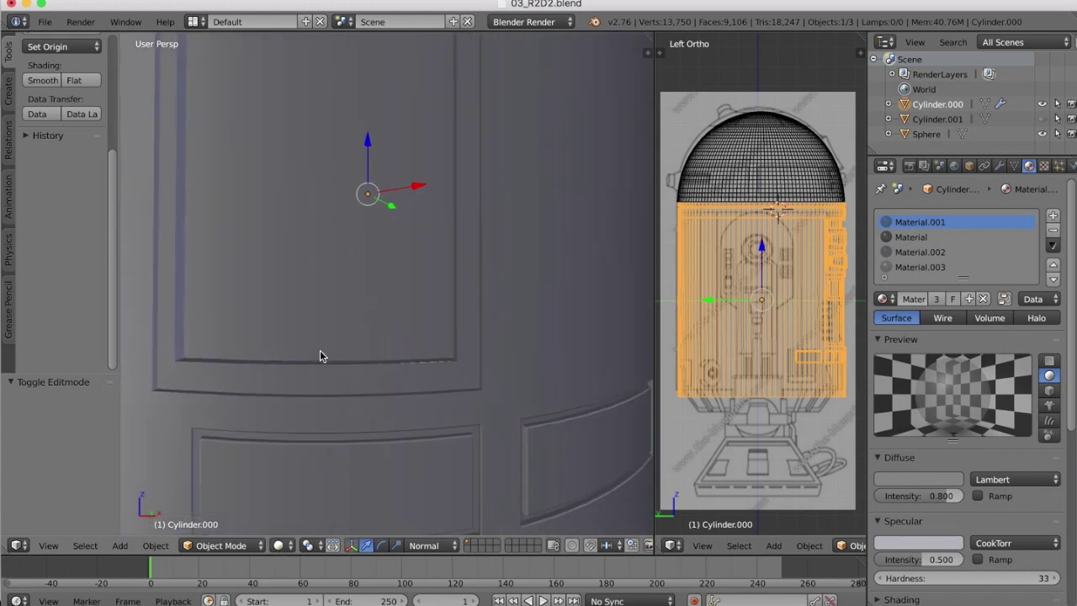
scroll(320, 356, "right", 5)
scroll(320, 356, "down", 5)
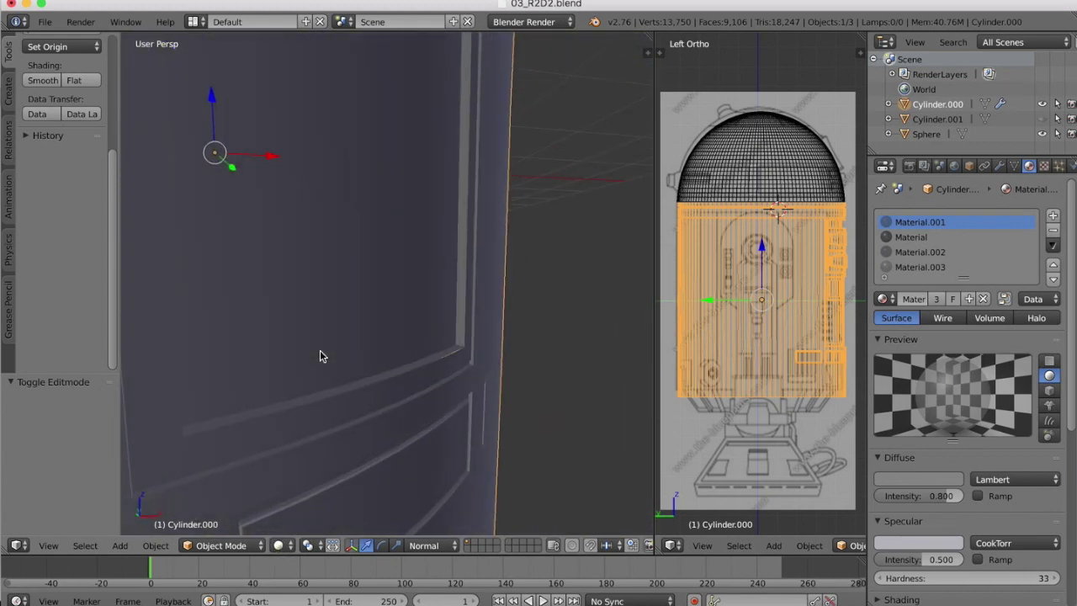
scroll(320, 356, "left", 3)
scroll(319, 356, "right", 3)
scroll(439, 392, "up", 5)
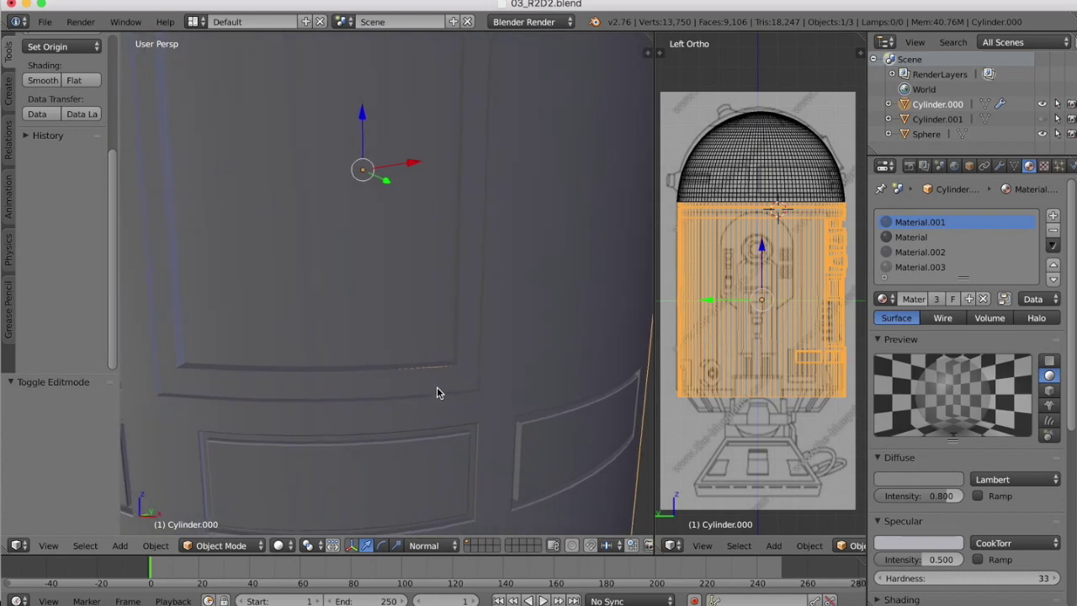
Step: In Edit Mode, delete the short edge crossing the flat border strip directly below the filled recess face
left_click(204, 540)
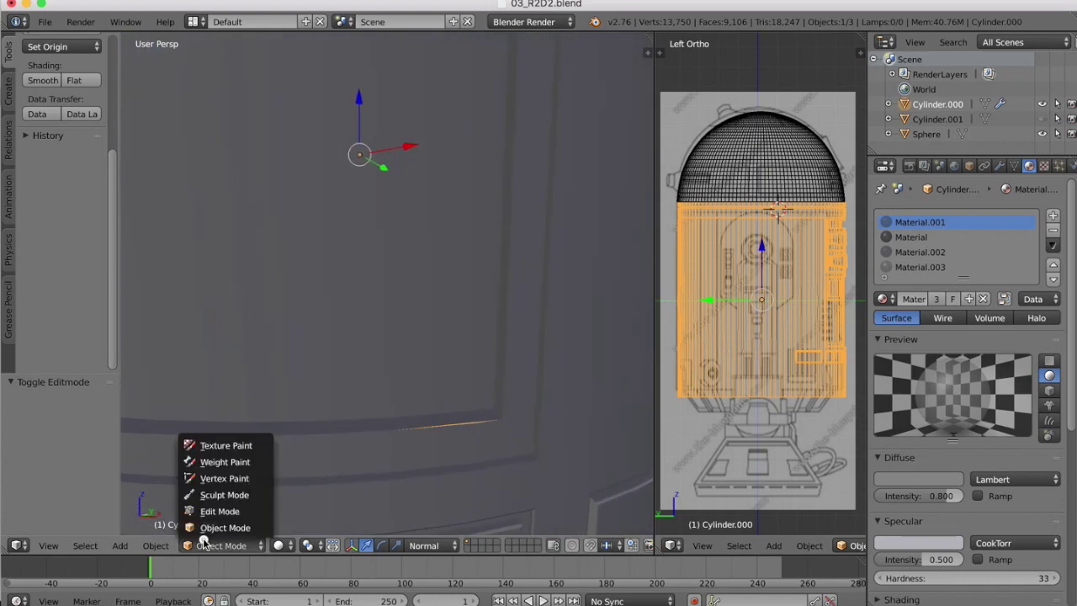
left_click(215, 506)
scroll(452, 339, "down", 5)
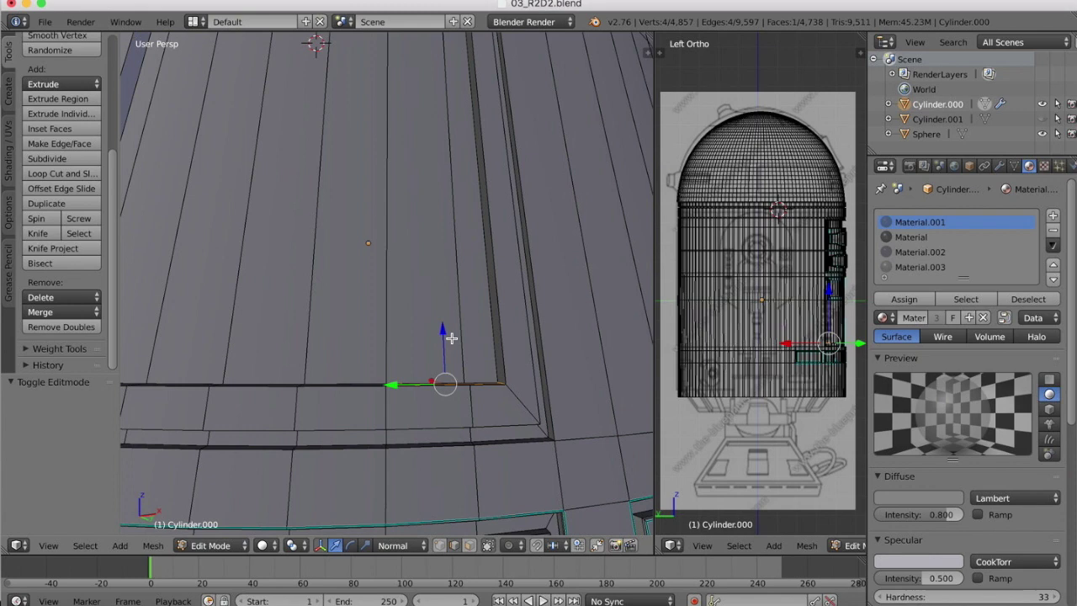
right_click(474, 393)
scroll(476, 323, "up", 5)
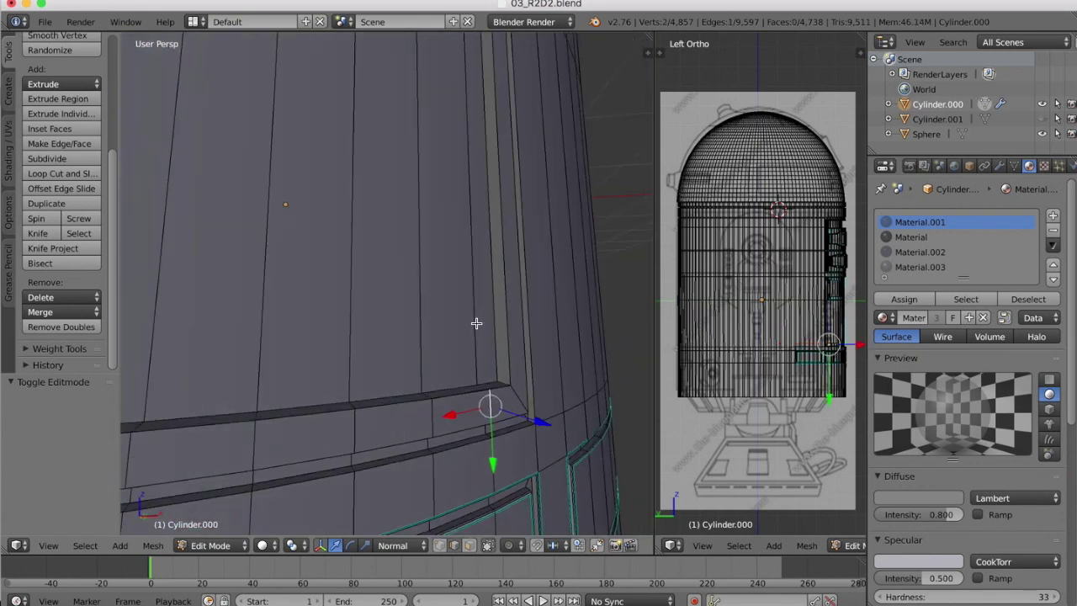
scroll(476, 324, "up", 5)
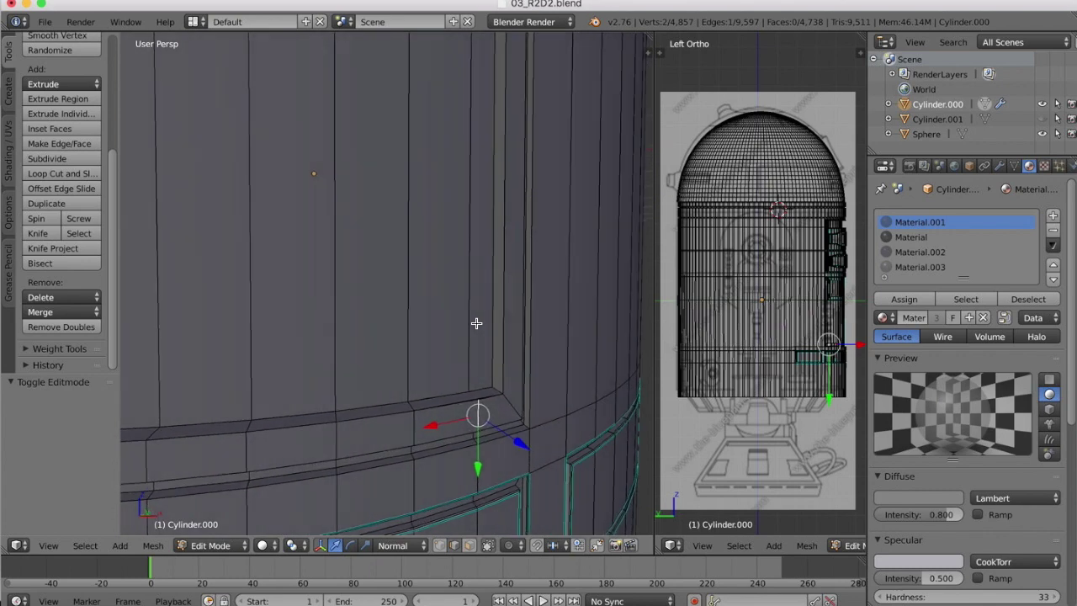
key("x")
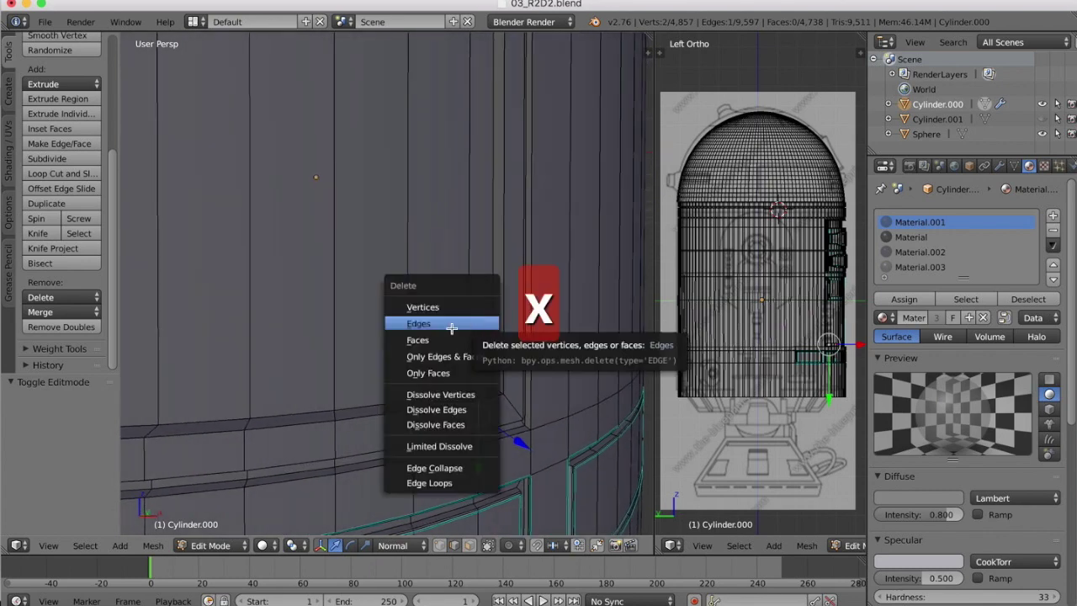
left_click(434, 327)
Step: Fill the opening in the flat border strip at the panel's lower corner with a face built from its surrounding vertices
scroll(486, 379, "down", 10)
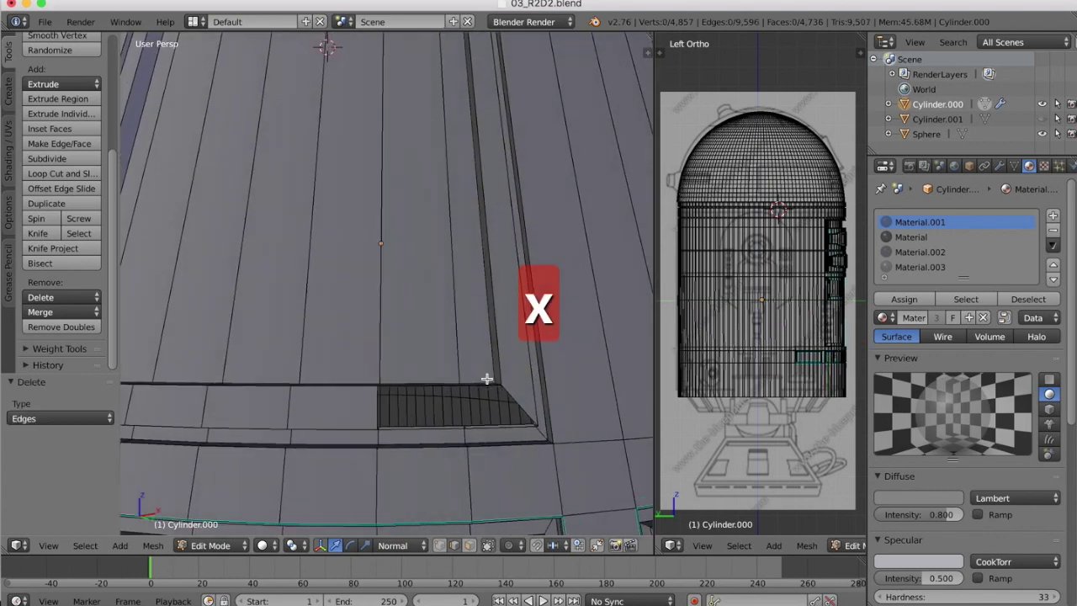
scroll(486, 379, "up", 5)
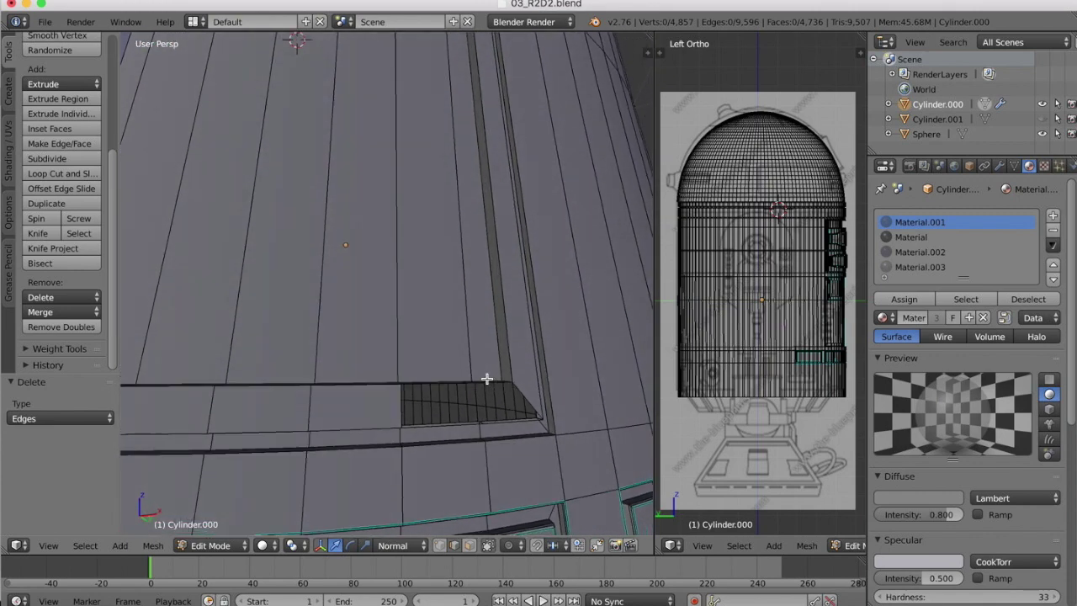
left_click(455, 545)
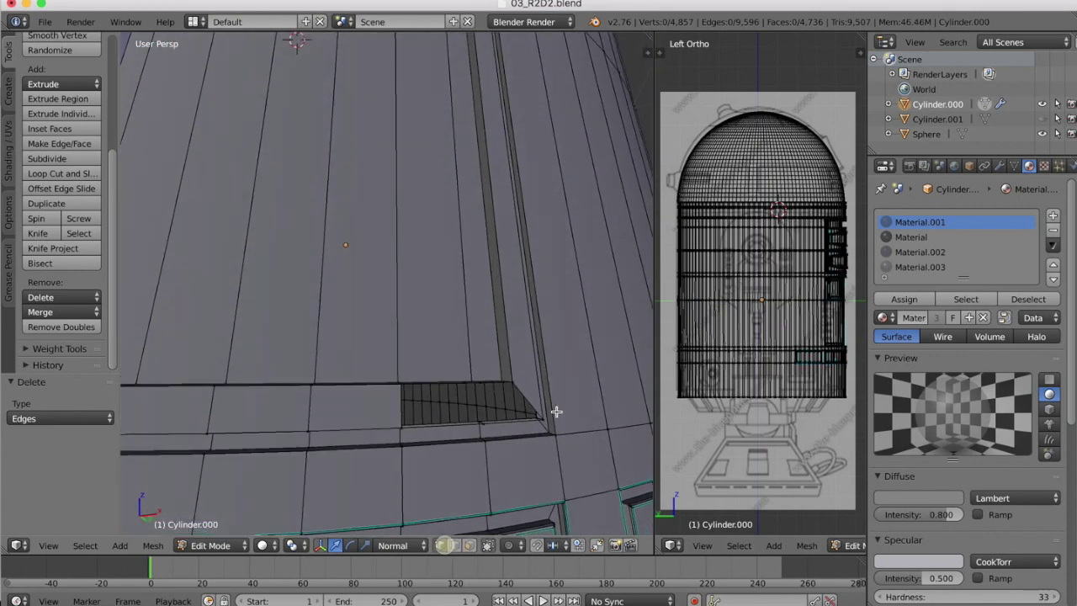
right_click(544, 421)
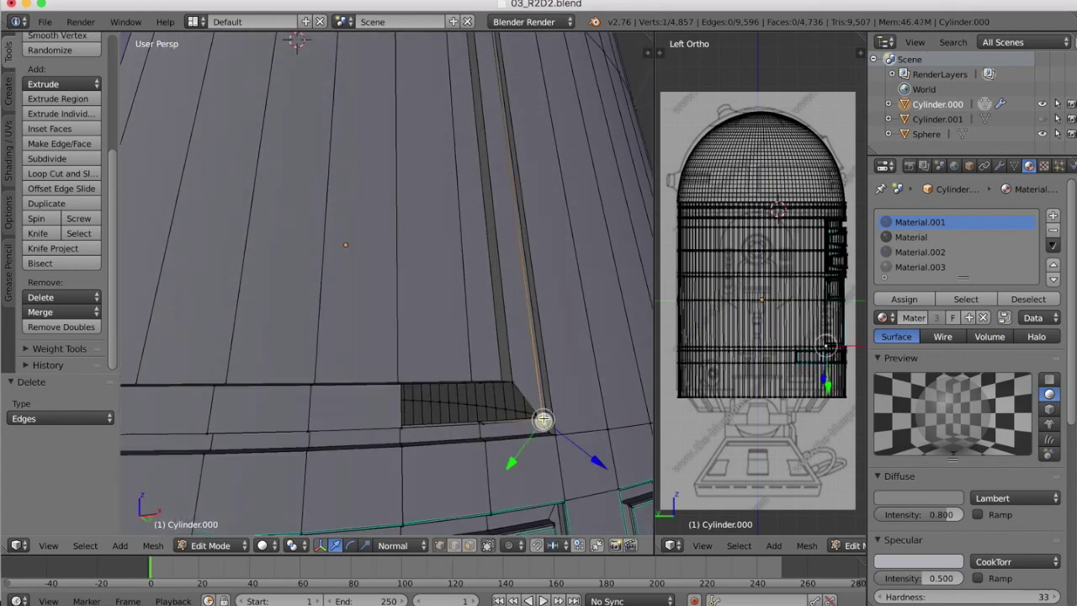
right_click(488, 426, "shift")
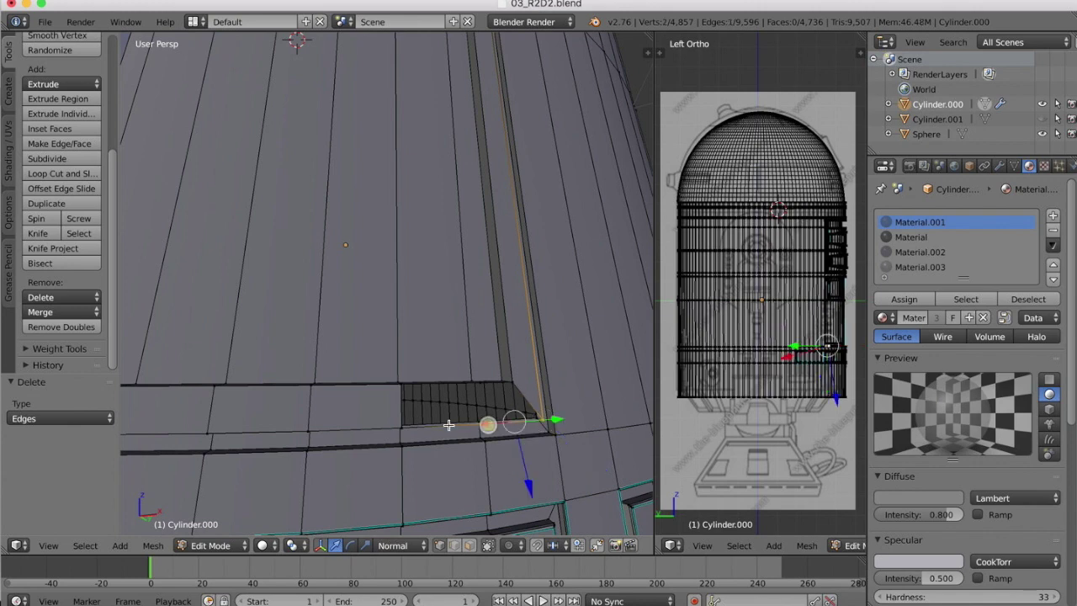
right_click(403, 429, "shift")
scroll(405, 383, "up", 5)
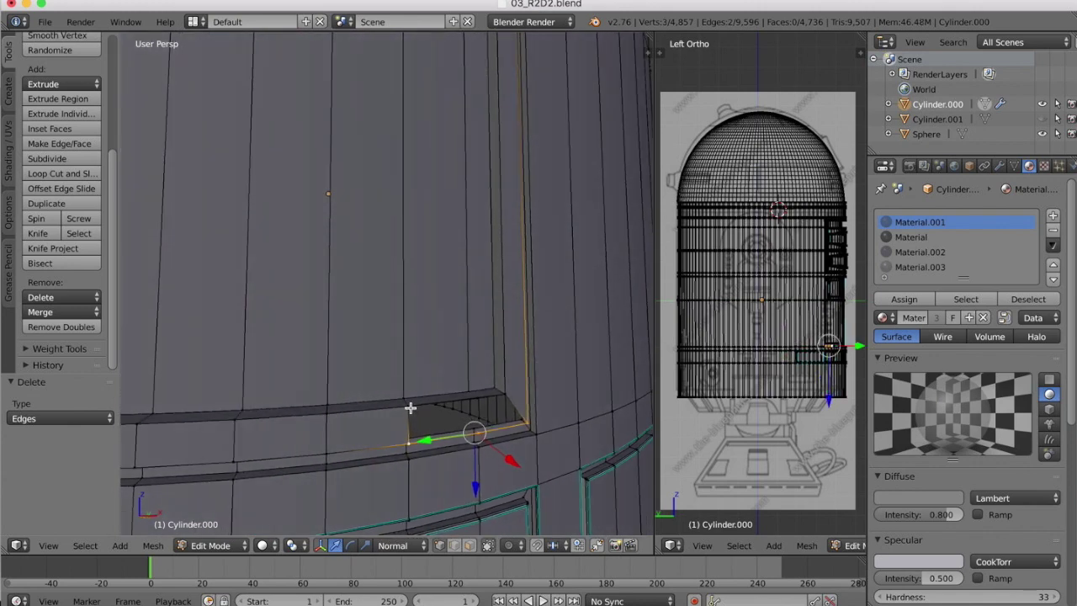
right_click(410, 408, "shift")
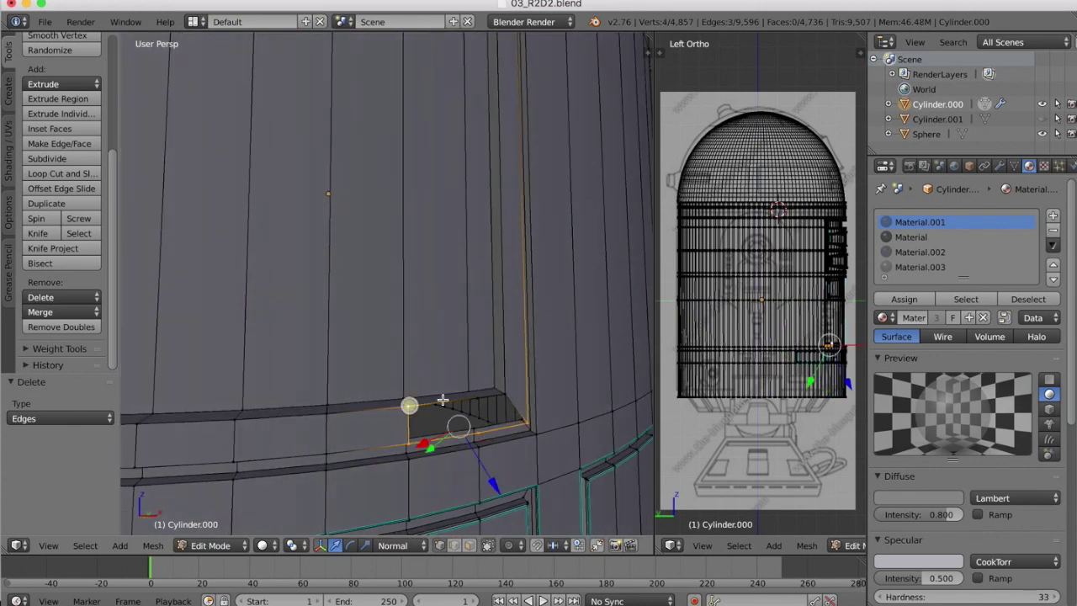
right_click(504, 392, "shift")
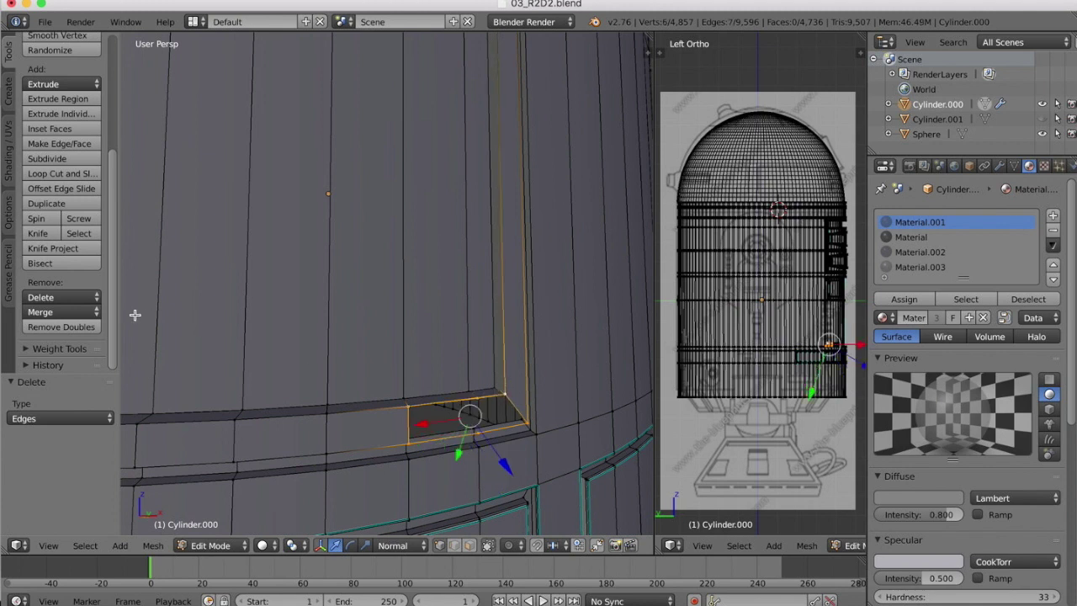
left_click(56, 144)
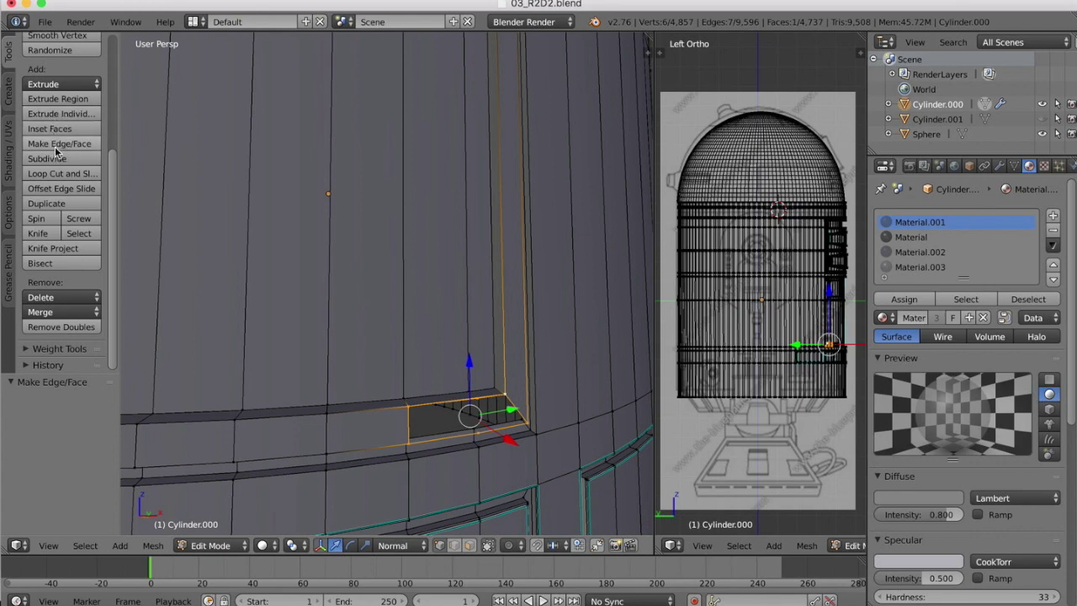
left_click(55, 147)
Step: In edge selection mode, select the short inner corner edge of the recess and examine the filled corner from several angles
middle_click_drag(505, 304, 506, 304)
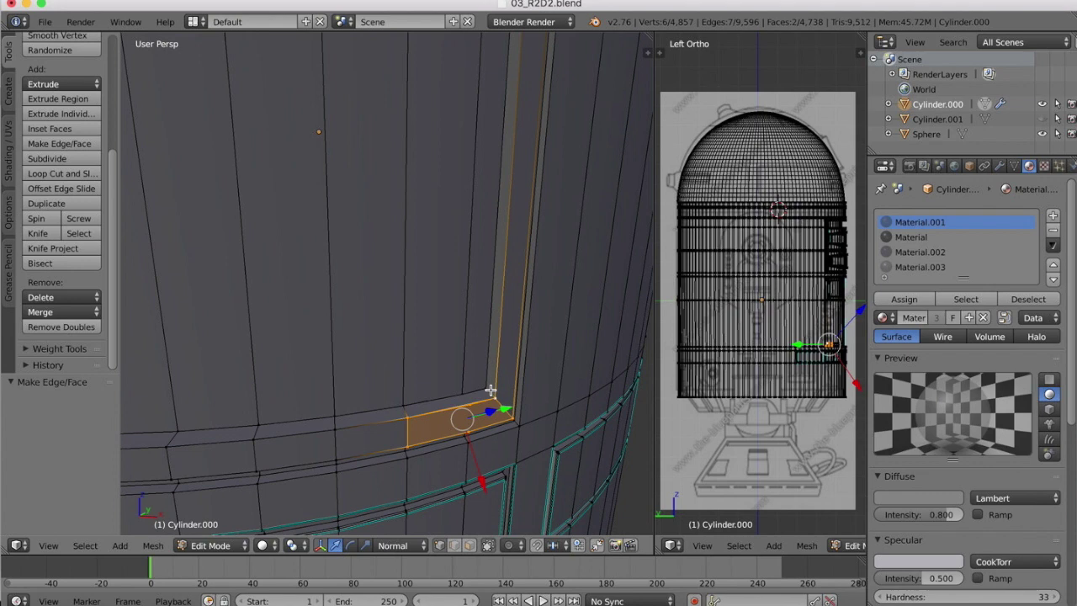
left_click(460, 546)
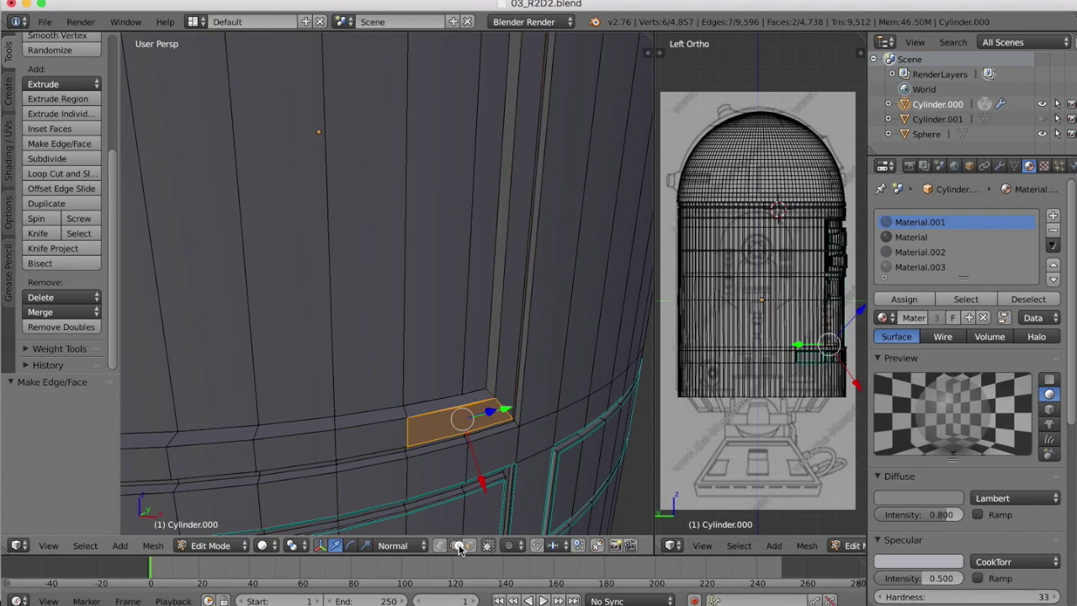
right_click(488, 390)
scroll(505, 339, "down", 8)
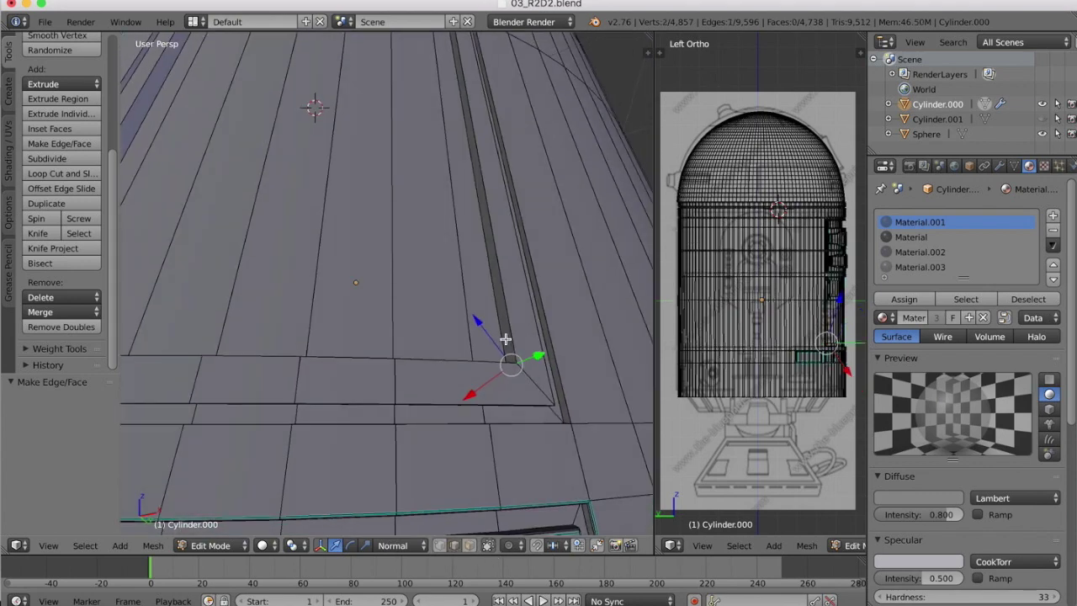
scroll(505, 339, "up", 7)
scroll(485, 369, "up", 4)
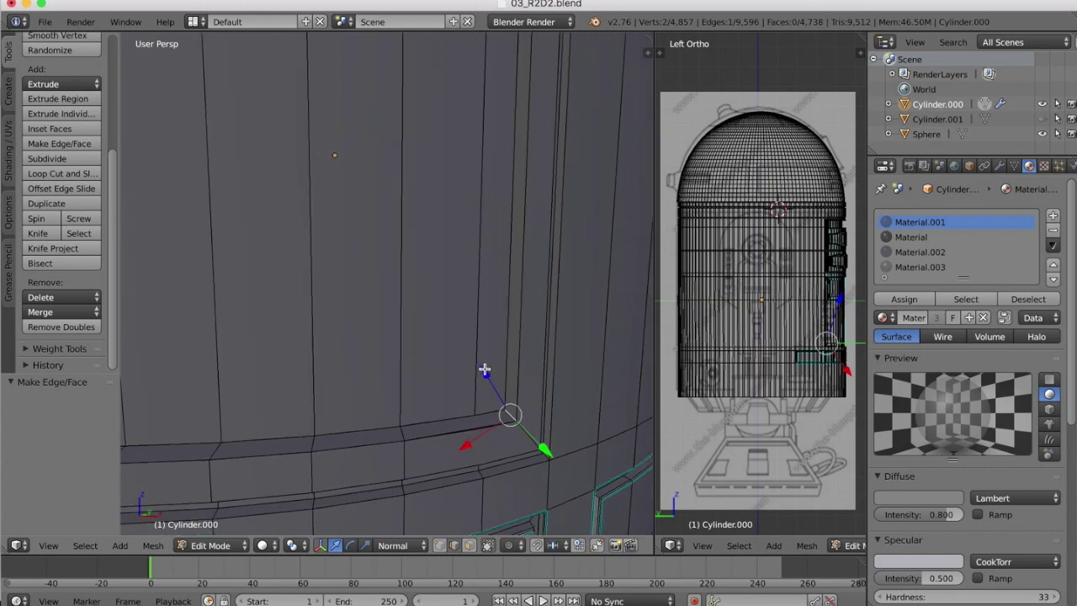
scroll(484, 369, "down", 4)
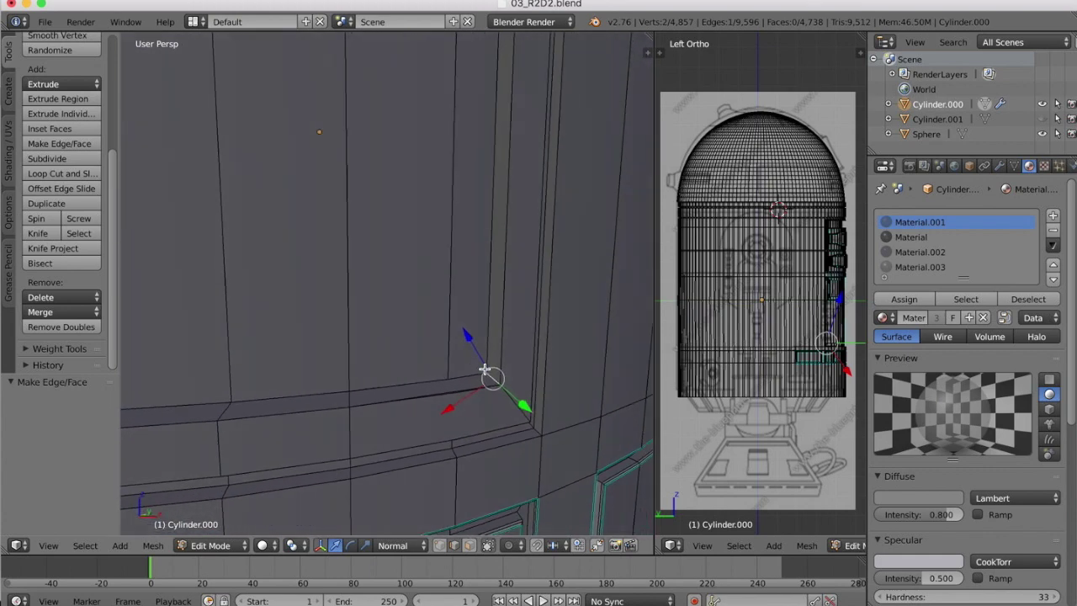
Step: Undo the face fills and edge deletions on the border and recess strips back to the original mesh around the lower corner
key("super+z")
key("super+z")
key("super+z")
key("super+z")
key("super+z")
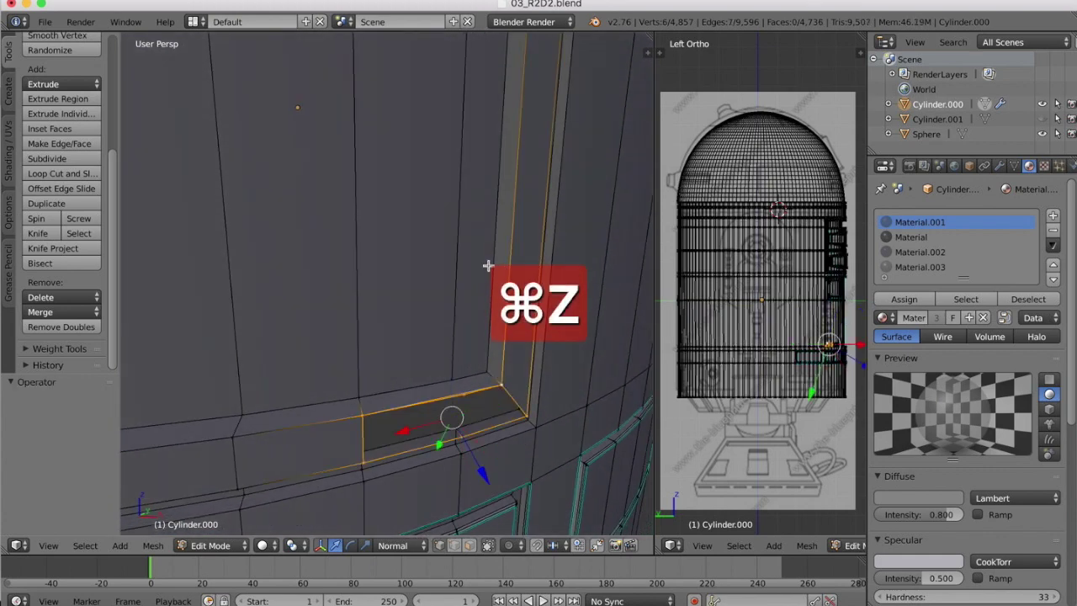
key("super+z")
key("super+z")
key("super+z")
key("super+z")
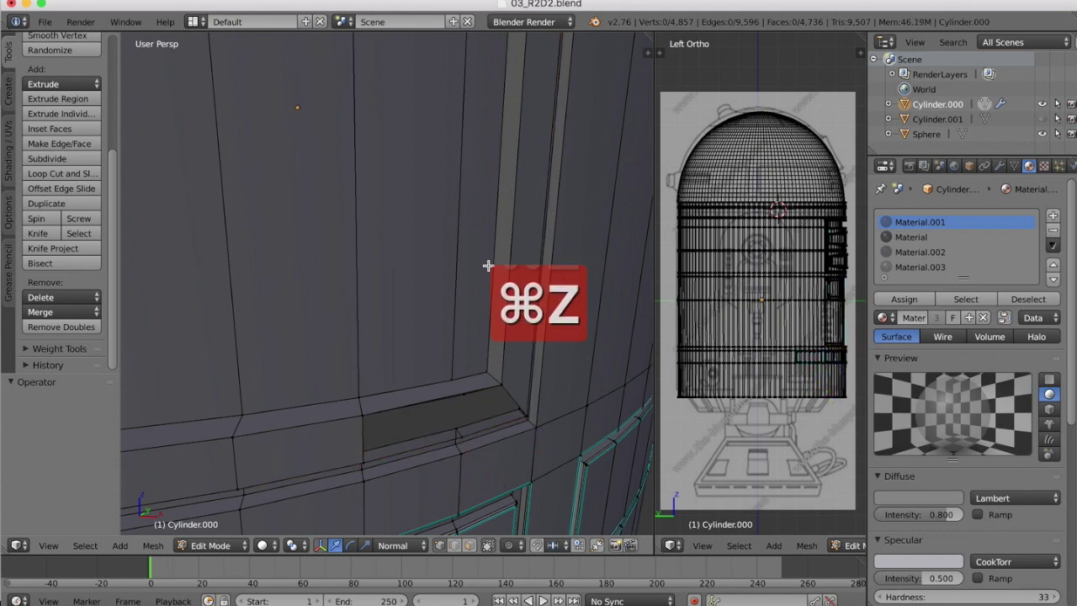
key("super+z")
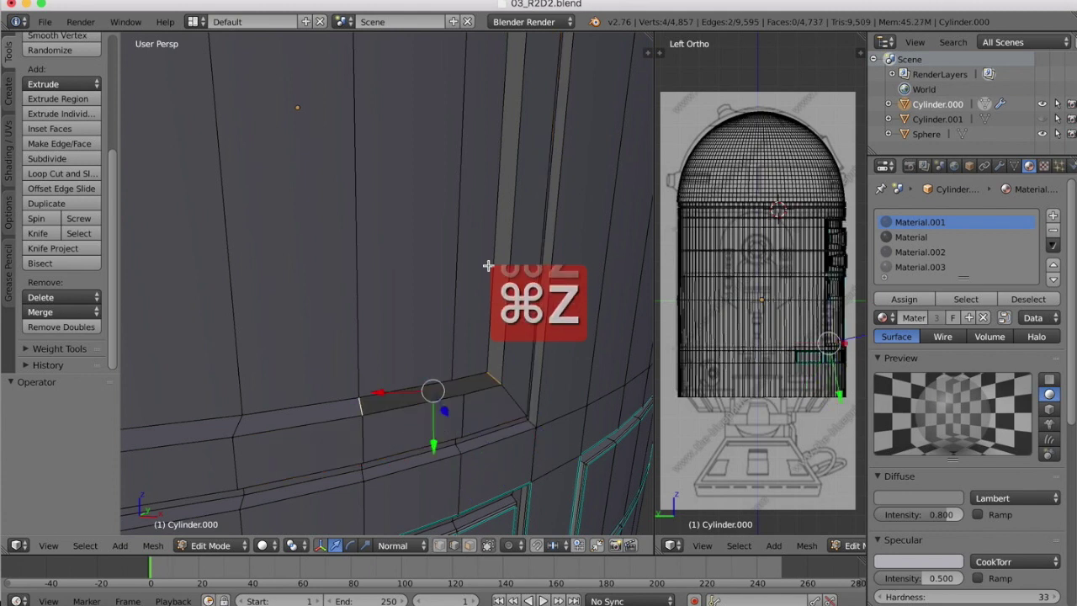
key("super+z")
key("super+z")
key("super+z")
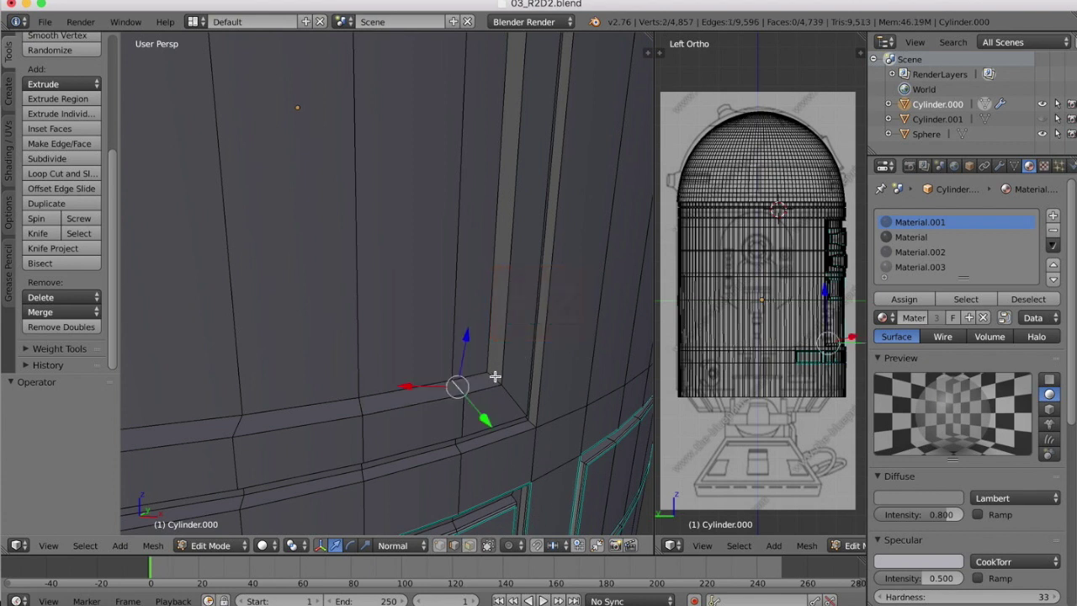
right_click(496, 374, "shift")
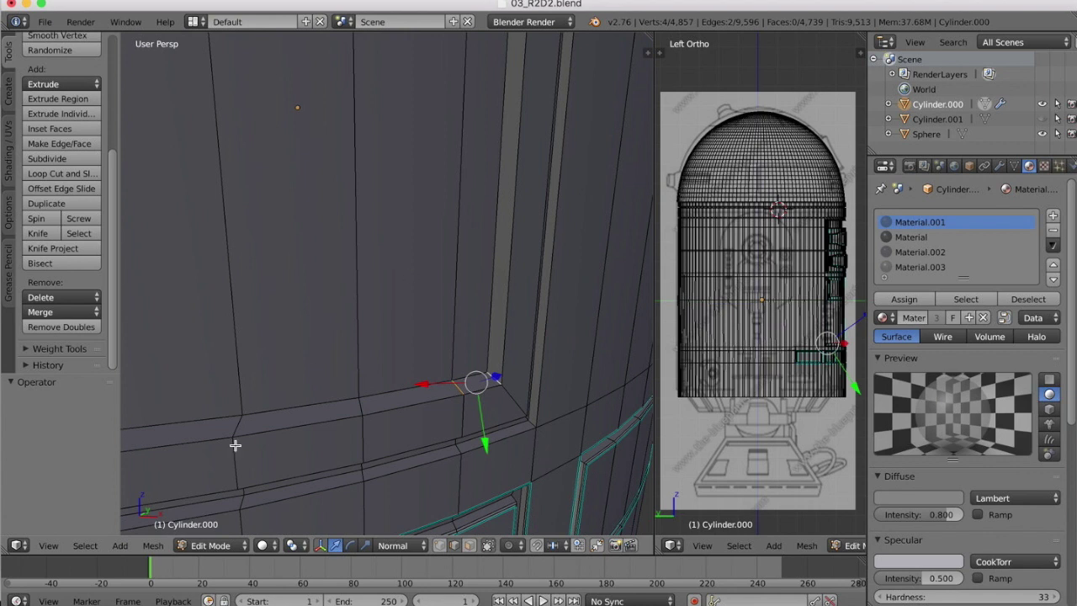
key("ctrl+b")
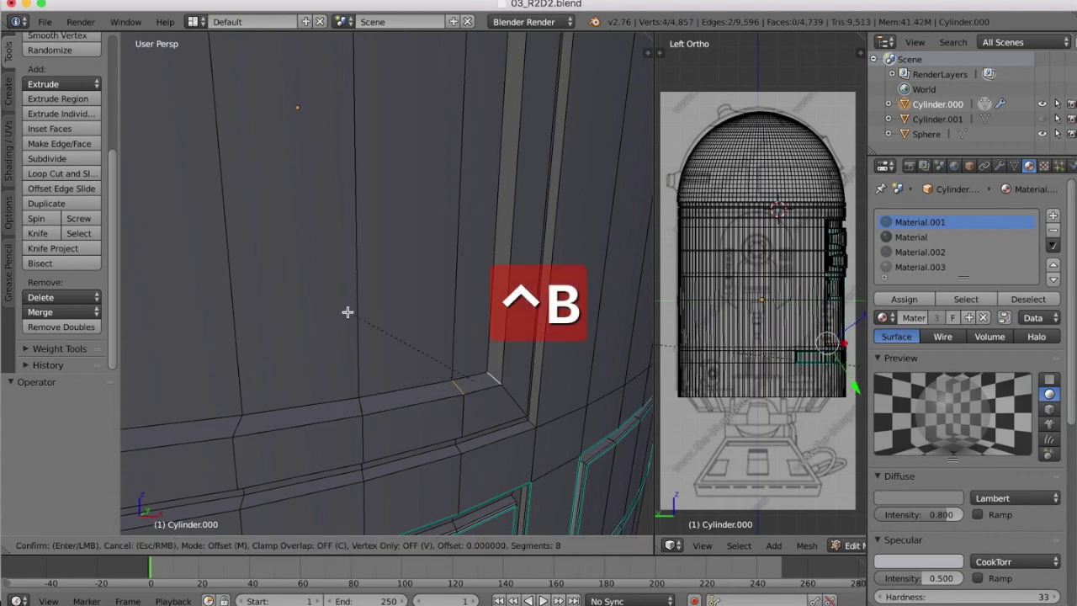
right_click(336, 251)
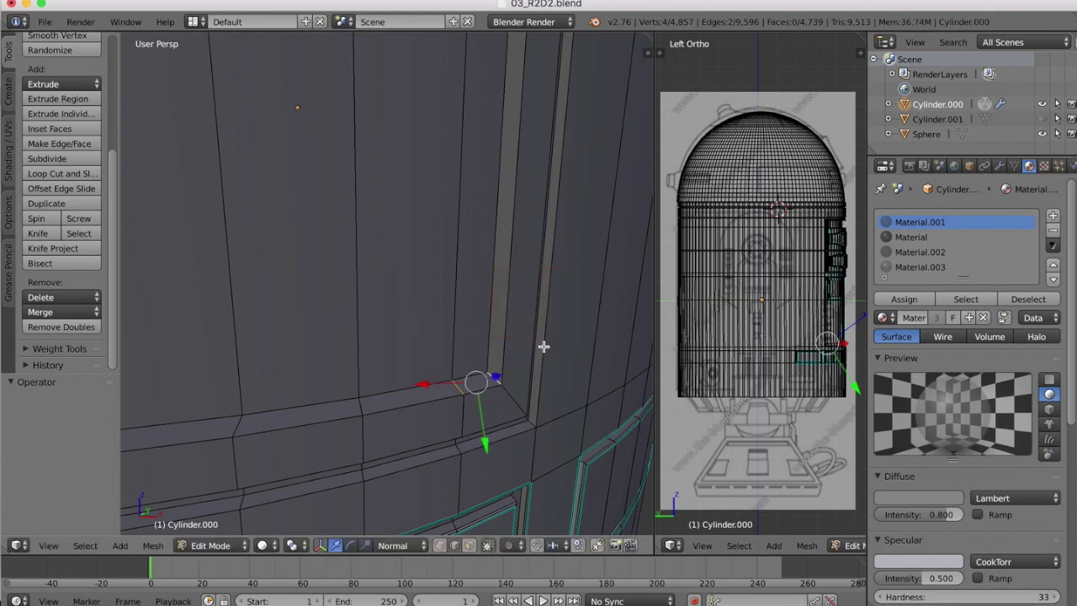
Step: Select the short recess edges at both lower inner corners of the tall front panel
right_click(453, 326)
right_click(493, 376)
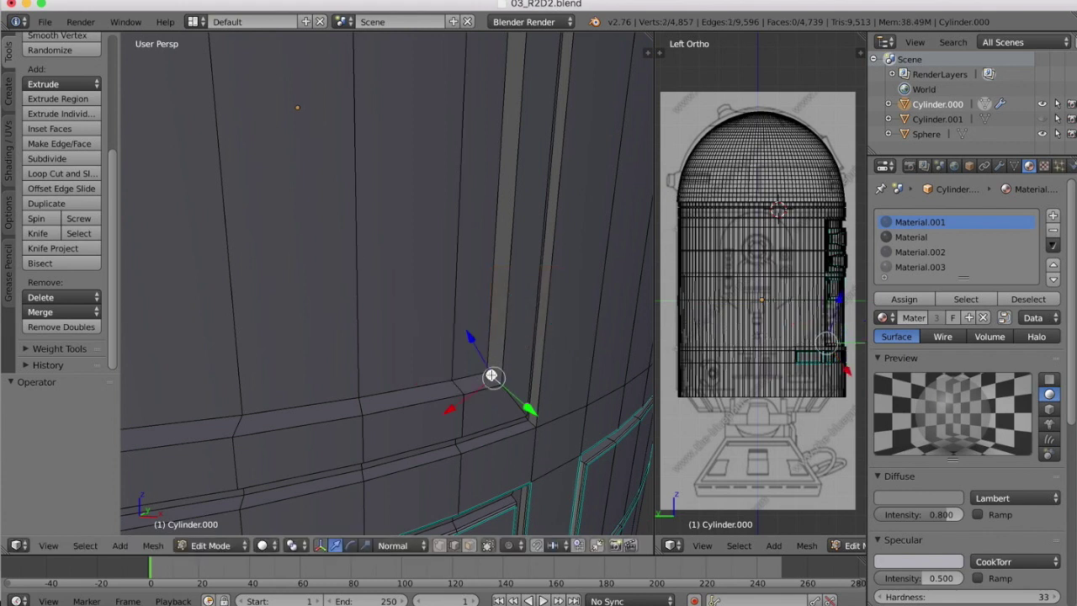
scroll(504, 282, "down", 3)
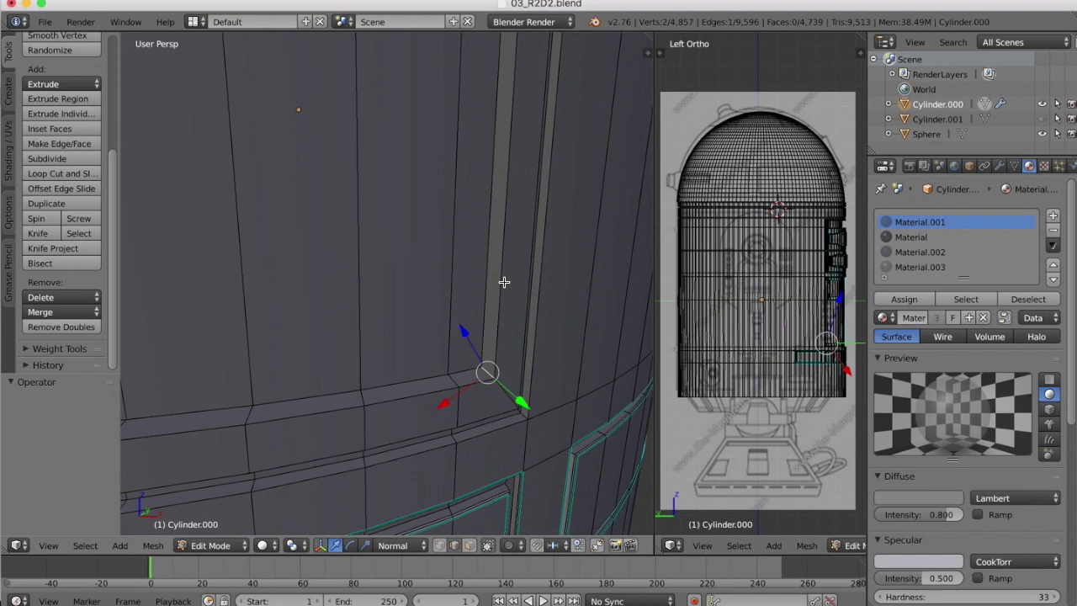
scroll(379, 287, "left", 8)
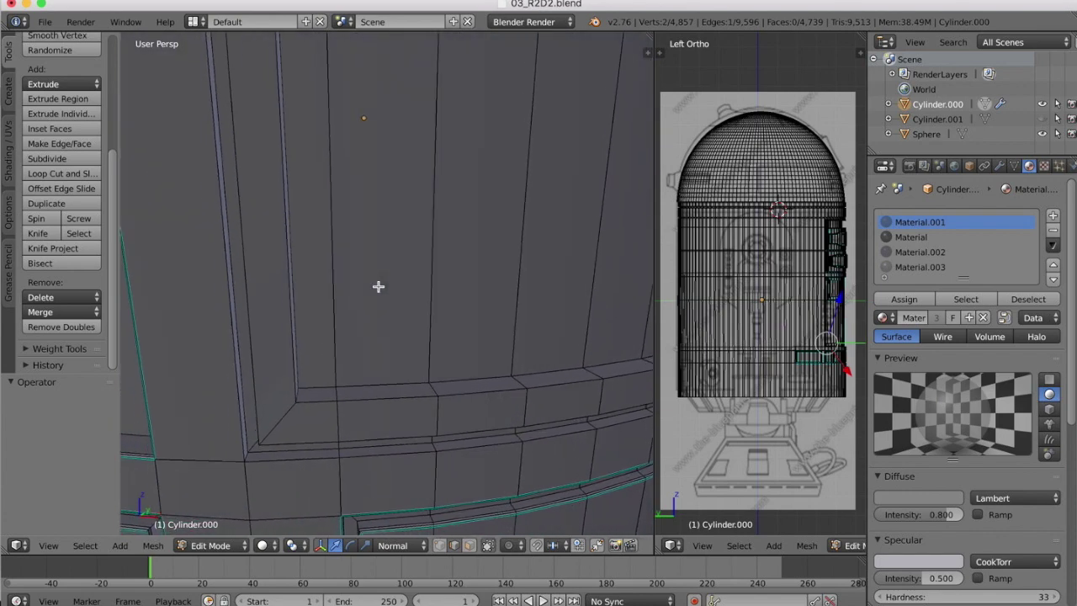
scroll(337, 373, "right", 6)
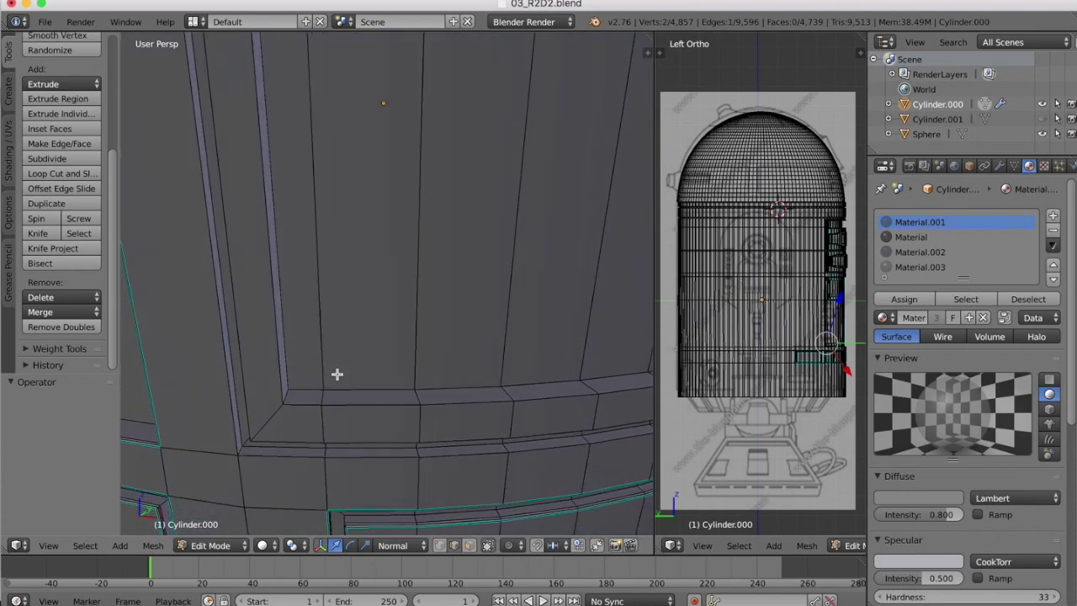
right_click(274, 393, "shift")
Step: Add the short recess edge at the panel's upper-left inner corner to the selection
scroll(376, 352, "up", 7, "shift")
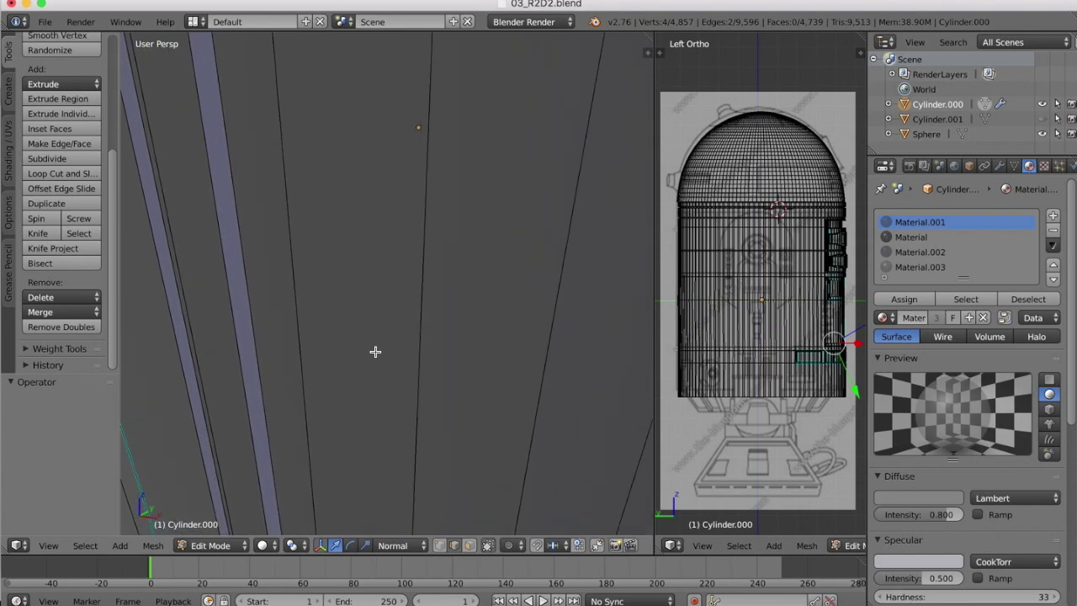
scroll(375, 352, "up", 6, "shift")
scroll(375, 351, "left", 4)
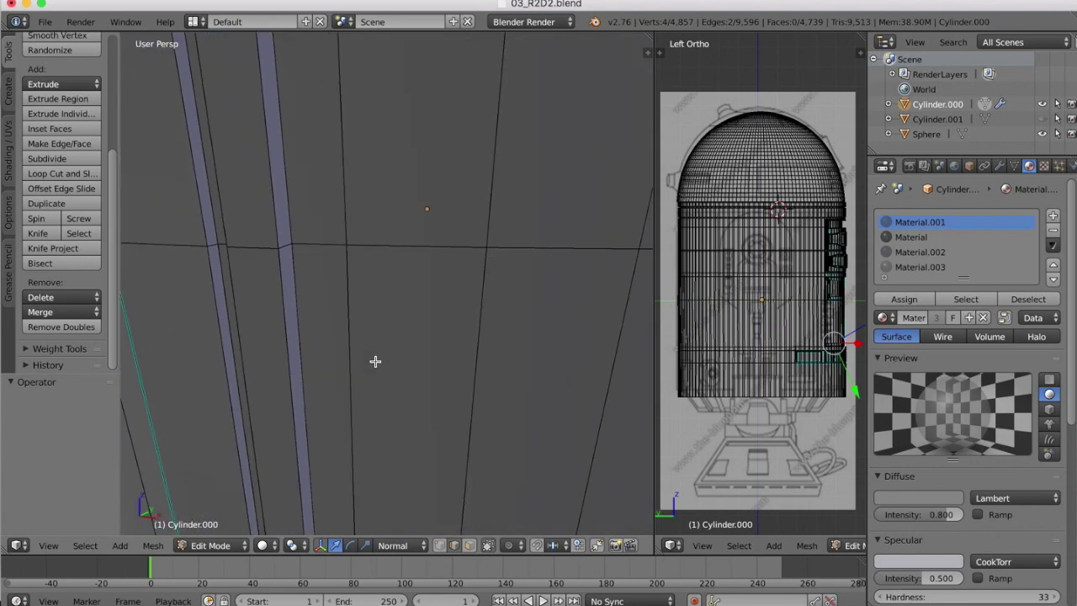
scroll(376, 361, "up", 10, "shift")
scroll(363, 365, "down", 6)
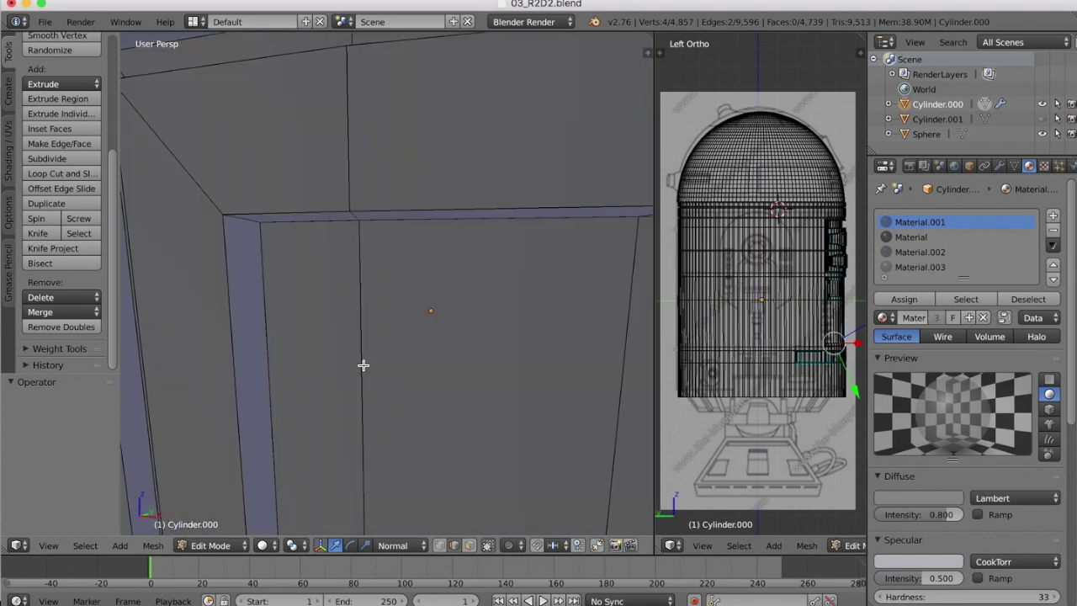
scroll(363, 364, "up", 3)
right_click(254, 135, "shift")
Step: Add the short recess edge at the panel's upper-right inner corner, so all four inner corner edges are selected
scroll(378, 220, "down", 5)
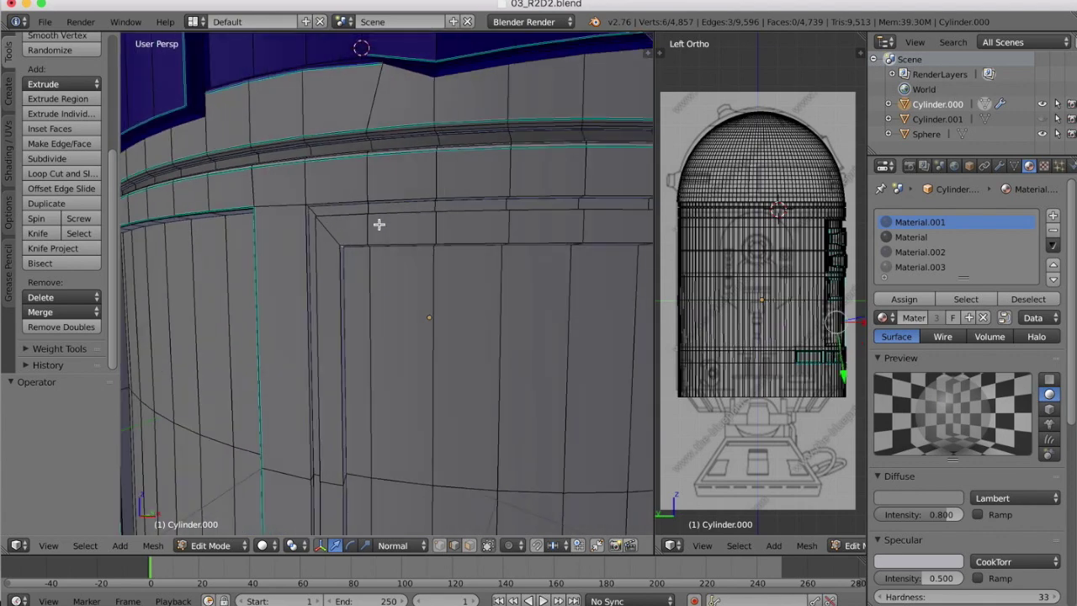
scroll(379, 225, "up", 3)
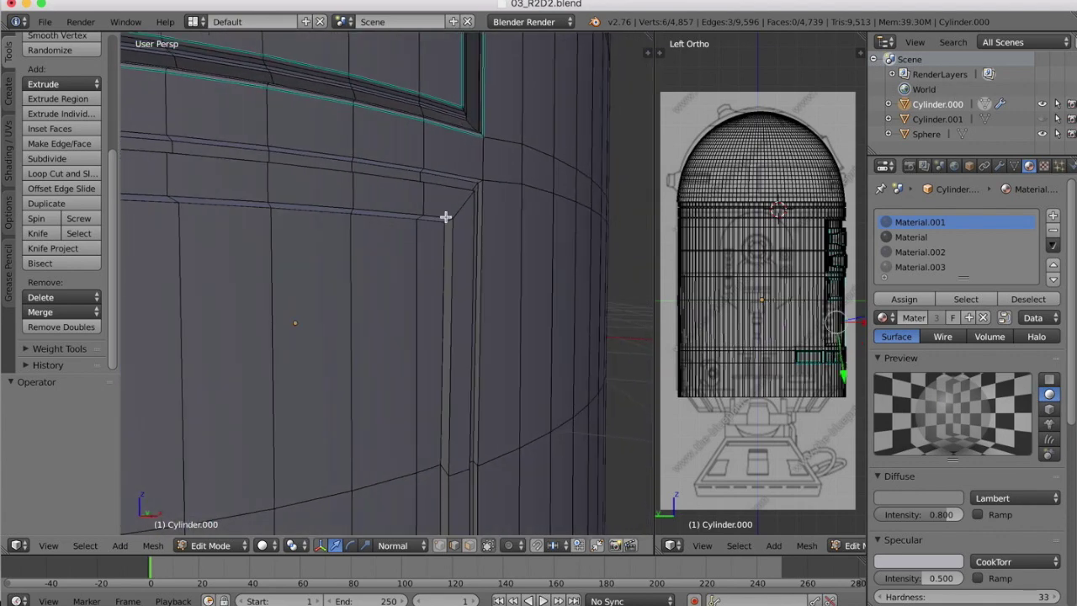
scroll(444, 216, "up", 5)
scroll(445, 216, "down", 4)
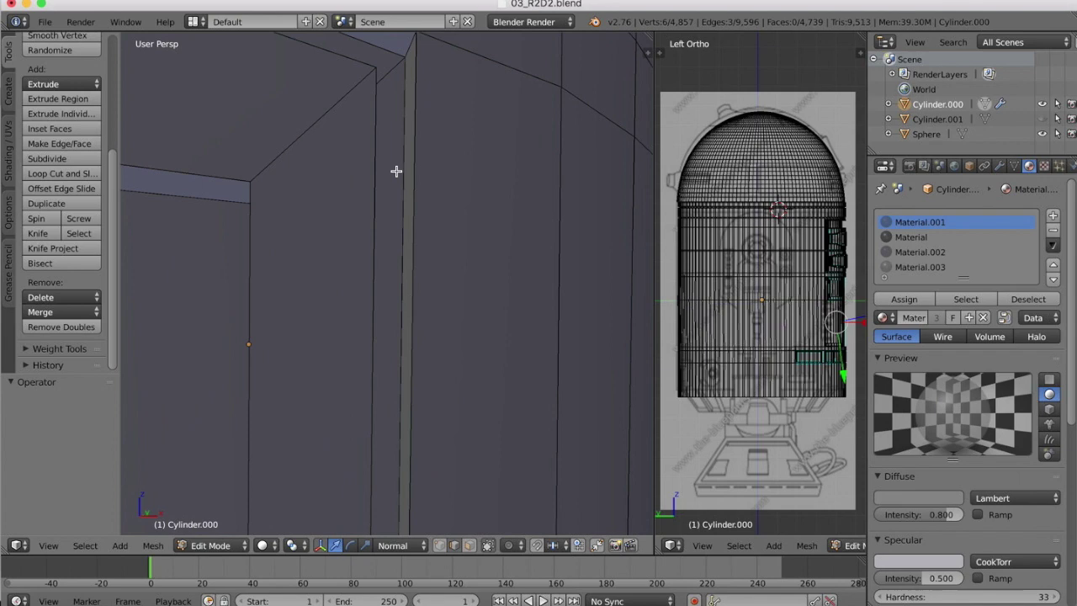
scroll(396, 172, "up", 3)
scroll(466, 170, "up", 1)
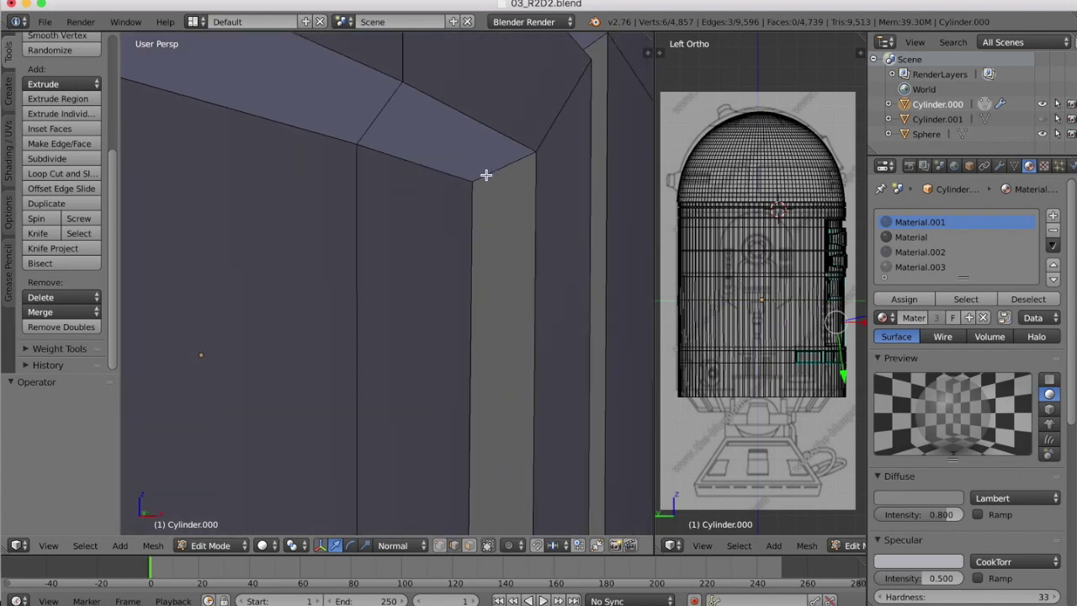
right_click(486, 175, "shift")
scroll(404, 303, "down", 4)
scroll(405, 303, "up", 4)
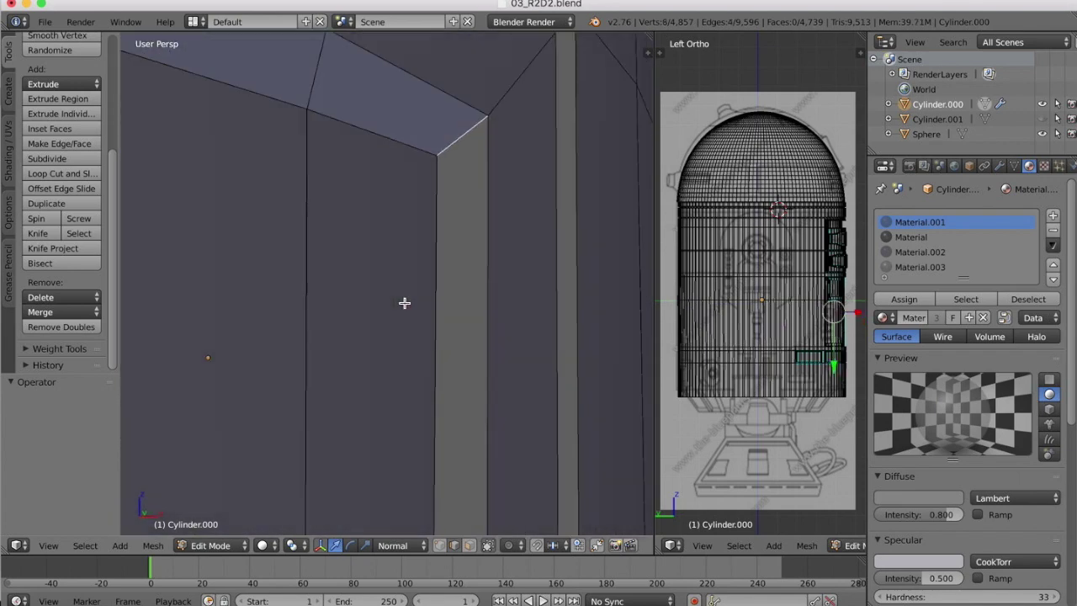
scroll(404, 303, "up", 2)
scroll(408, 323, "down", 4)
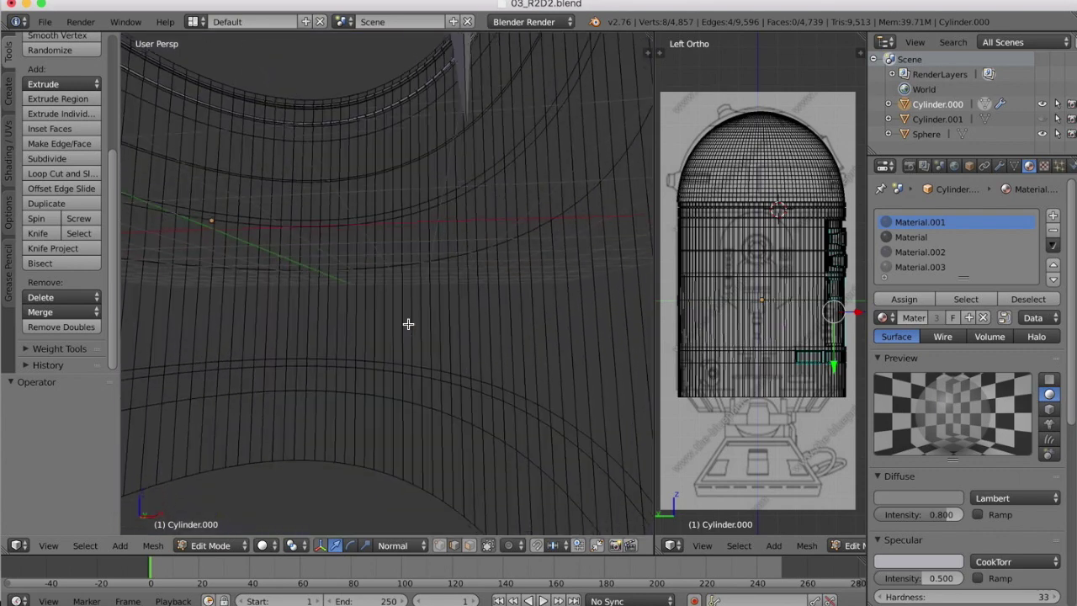
scroll(408, 328, "up", 4)
scroll(408, 328, "down", 5)
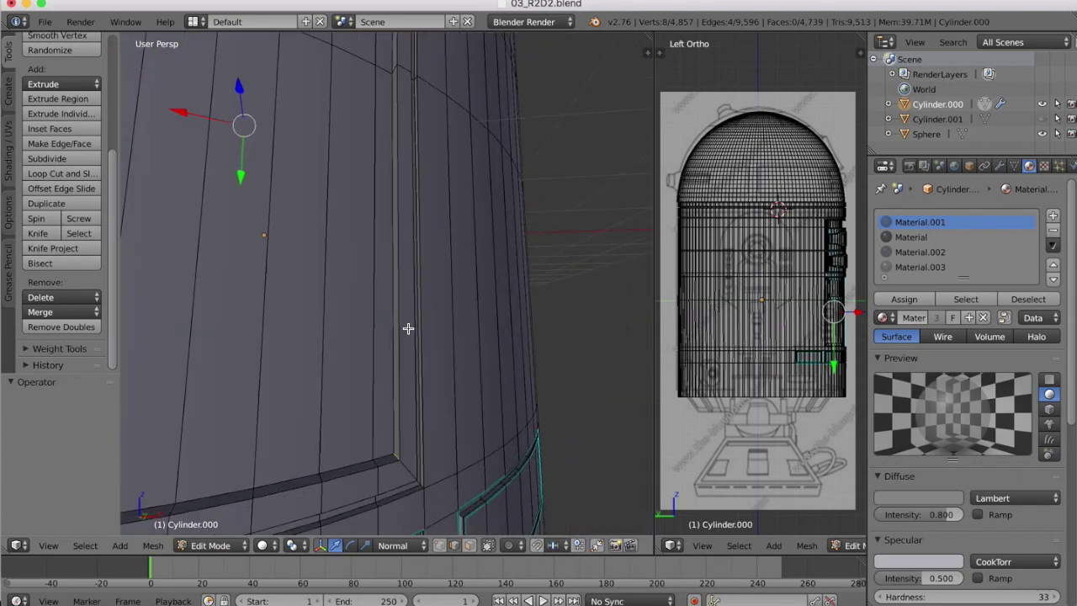
Step: Bevel the four selected inner corner edges of the tall front panel by 0.029 with 8 segments
scroll(408, 329, "right", 5)
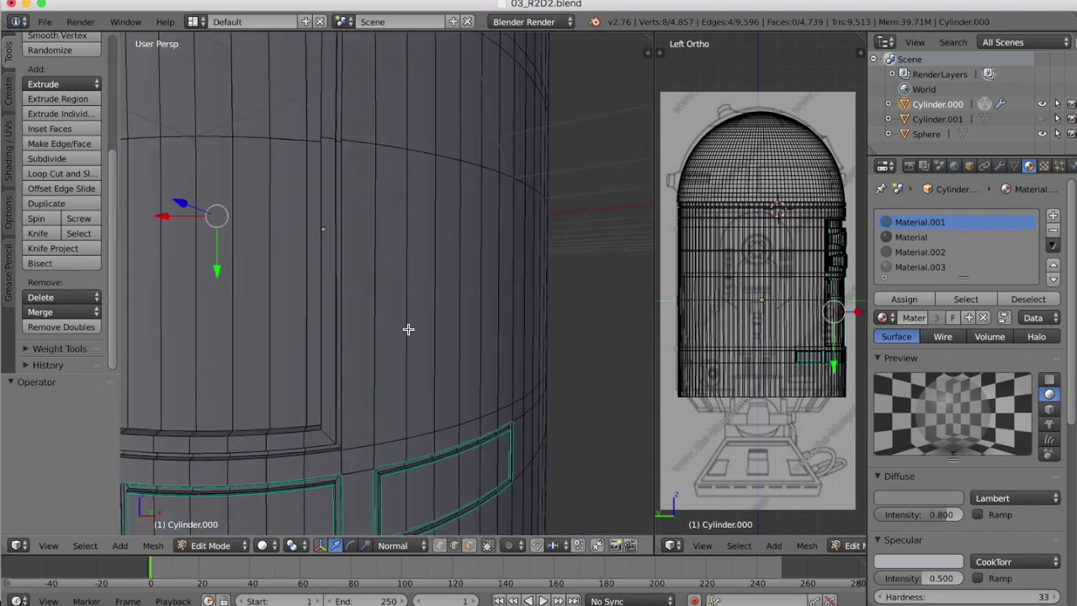
scroll(408, 329, "left", 5)
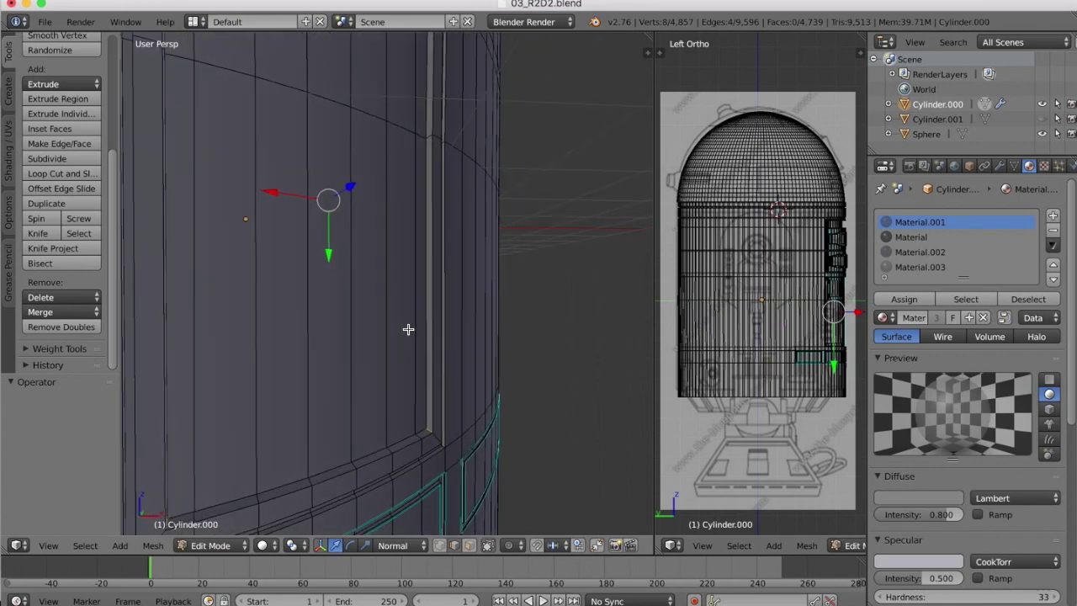
scroll(408, 329, "right", 2)
scroll(408, 329, "up", 4, "shift")
scroll(409, 329, "left", 6)
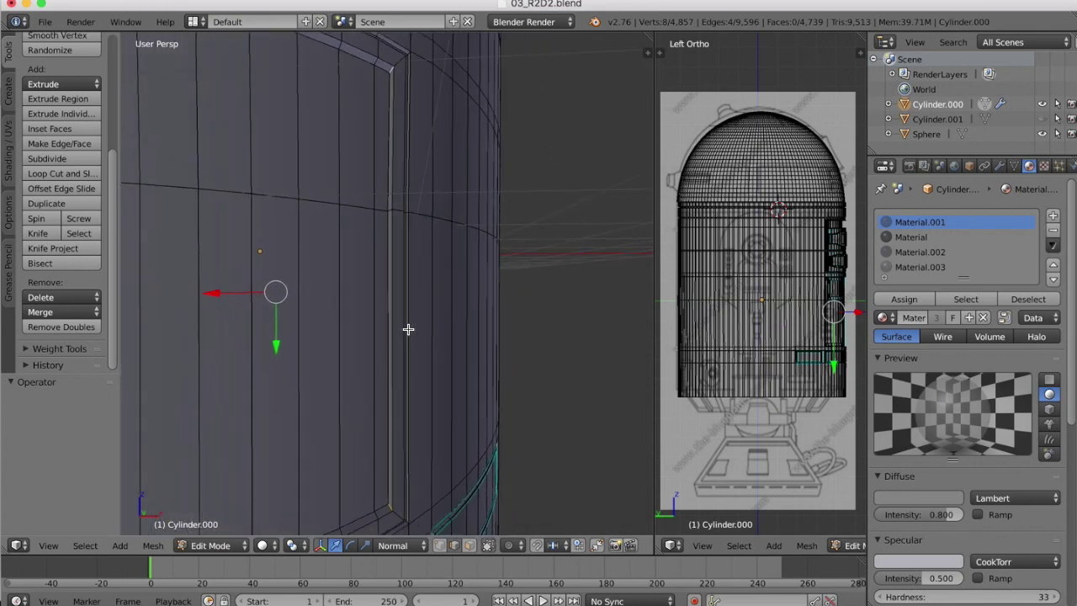
key("ctrl+b")
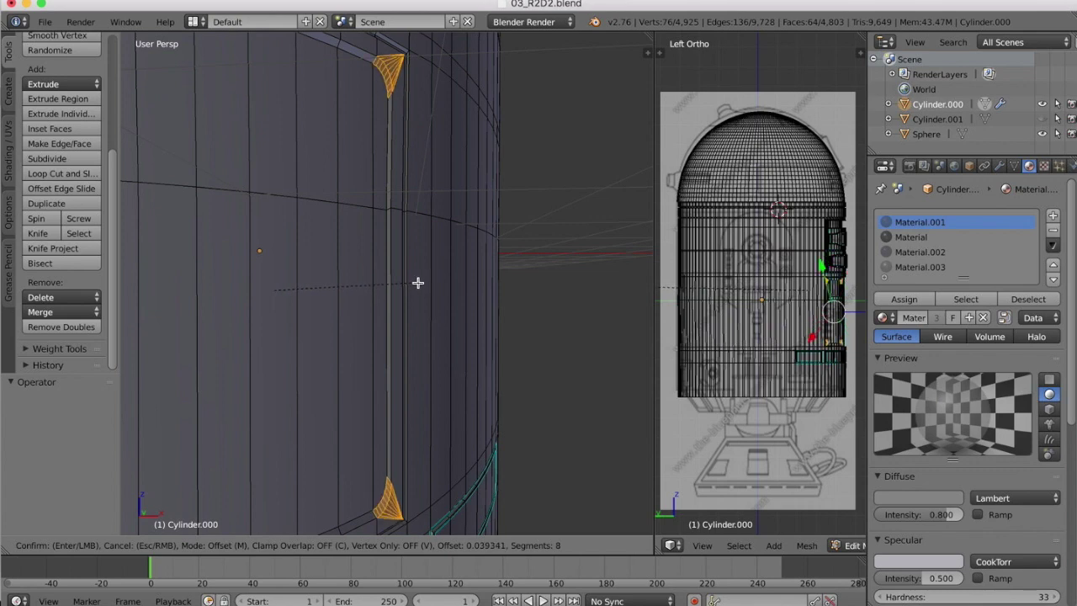
left_click(418, 284)
Step: Switch to Object Mode and examine the shading and rounded corners of the tall front panel from several angles
scroll(418, 285, "right", 5)
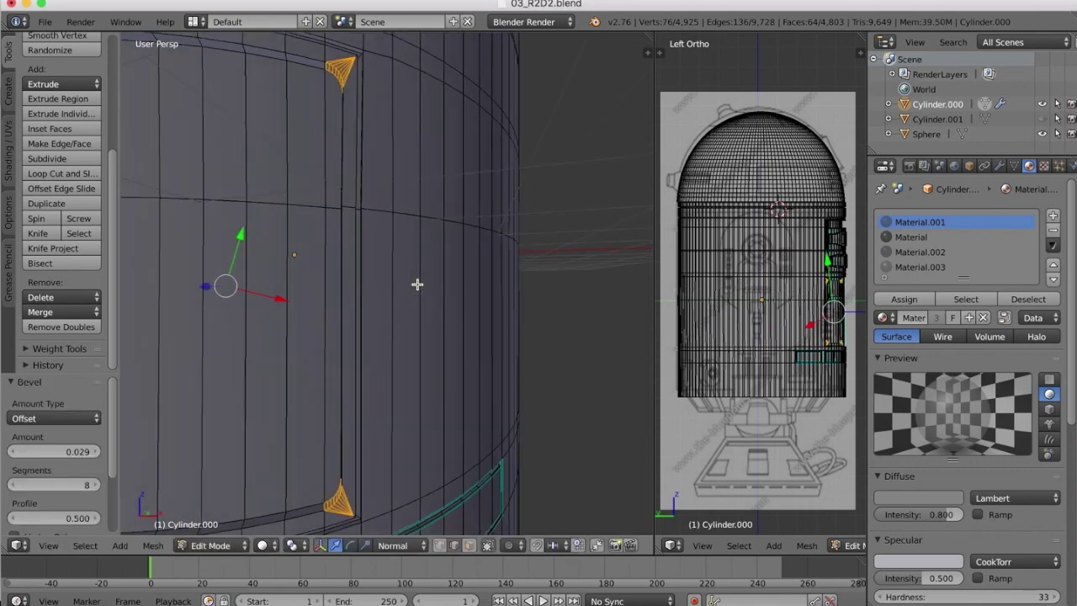
scroll(418, 285, "down", 3)
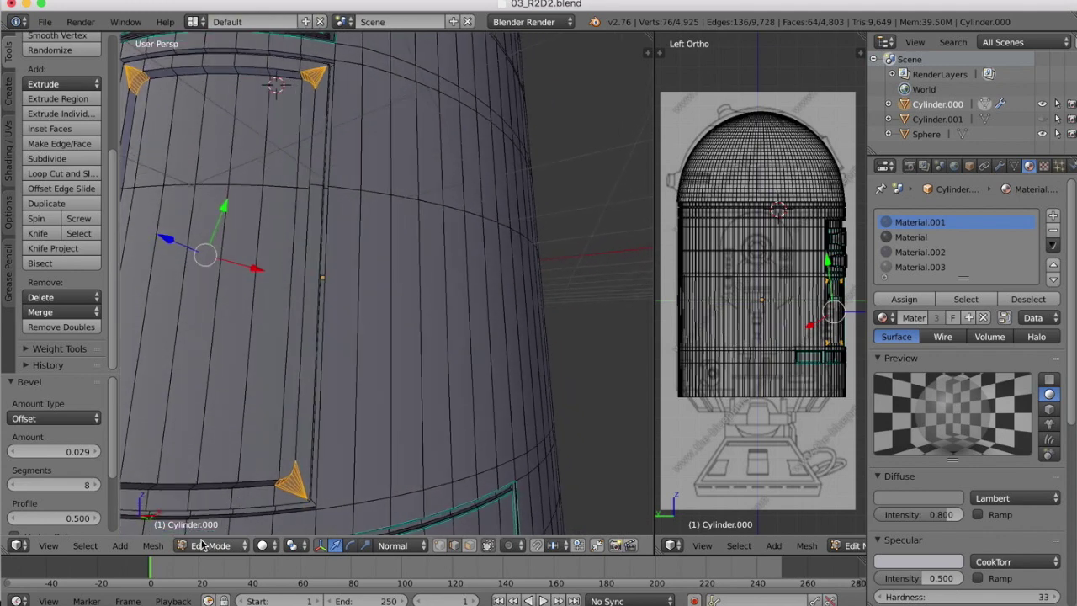
left_click(209, 544)
left_click(203, 529)
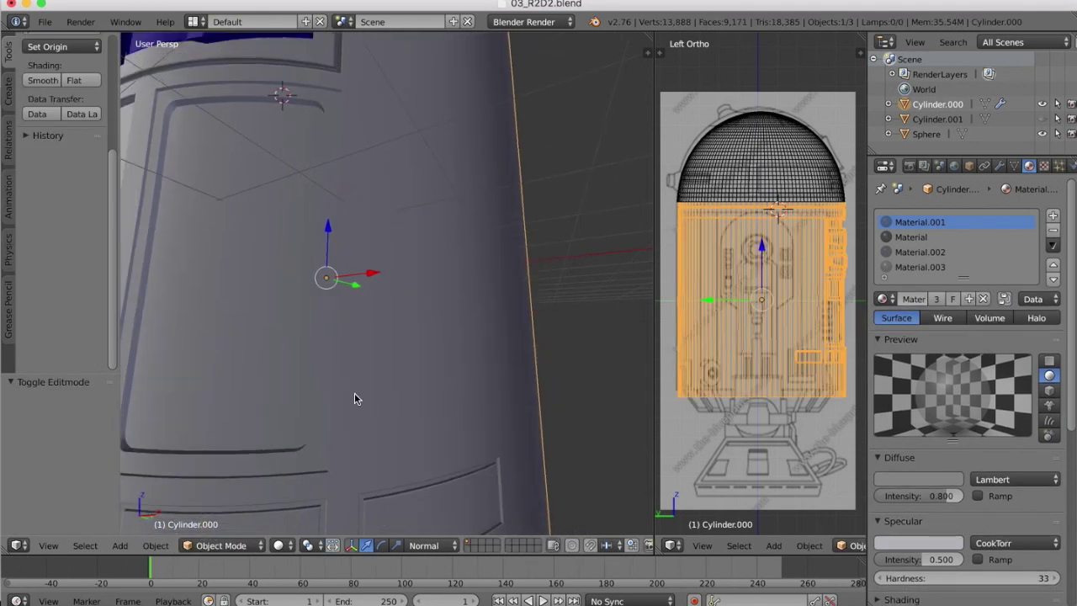
scroll(355, 393, "up", 3)
scroll(354, 393, "left", 3)
scroll(354, 393, "up", 5)
scroll(354, 393, "down", 2)
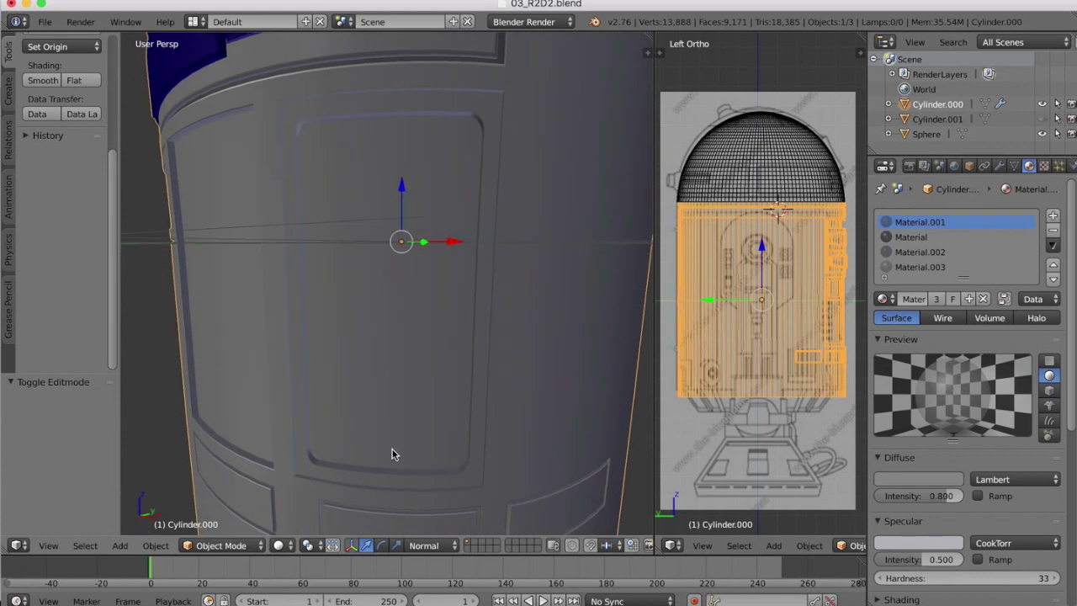
scroll(472, 322, "left", 3)
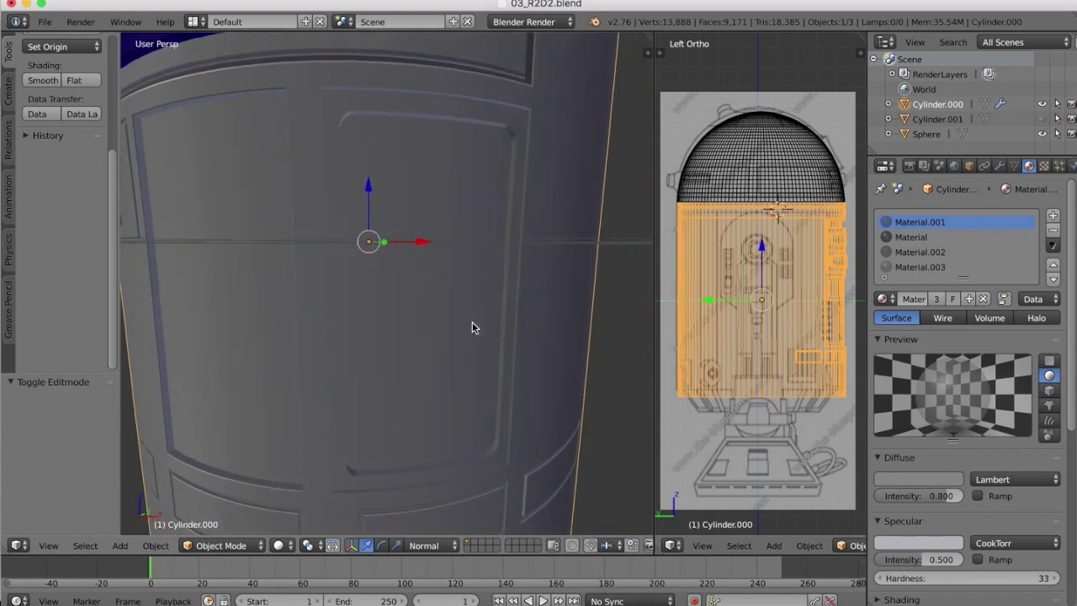
scroll(472, 321, "right", 3)
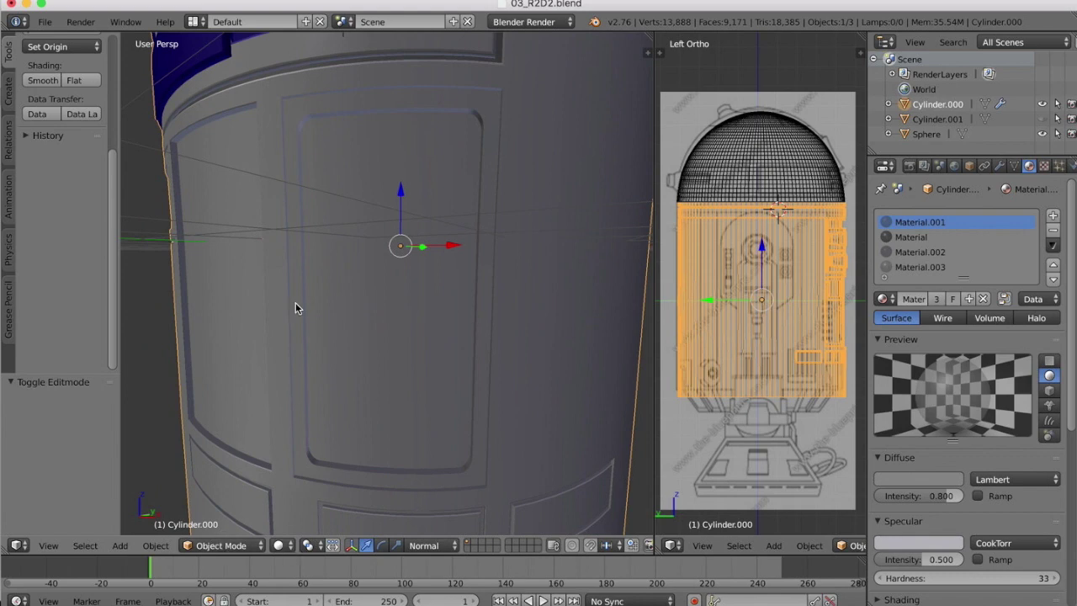
scroll(296, 308, "down", 4)
scroll(296, 308, "left", 4)
scroll(295, 308, "right", 2)
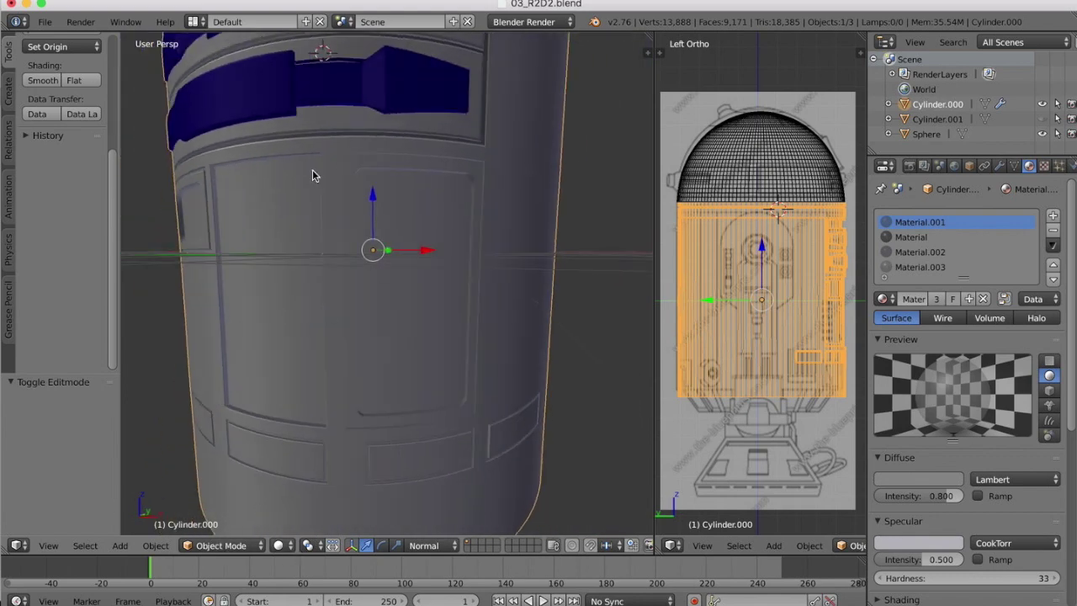
scroll(493, 281, "right", 4)
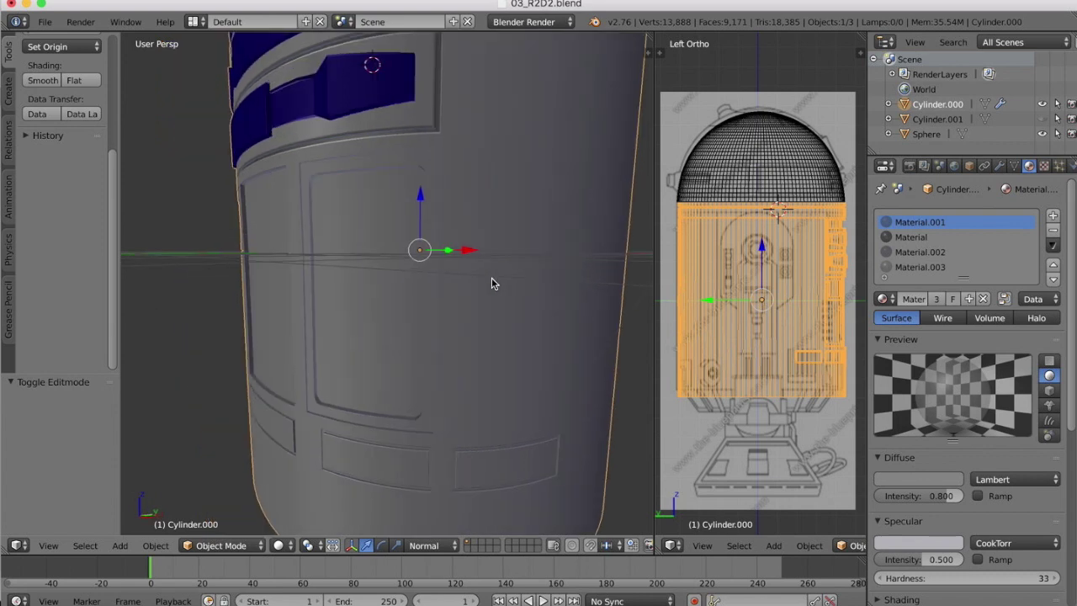
scroll(387, 255, "up", 3)
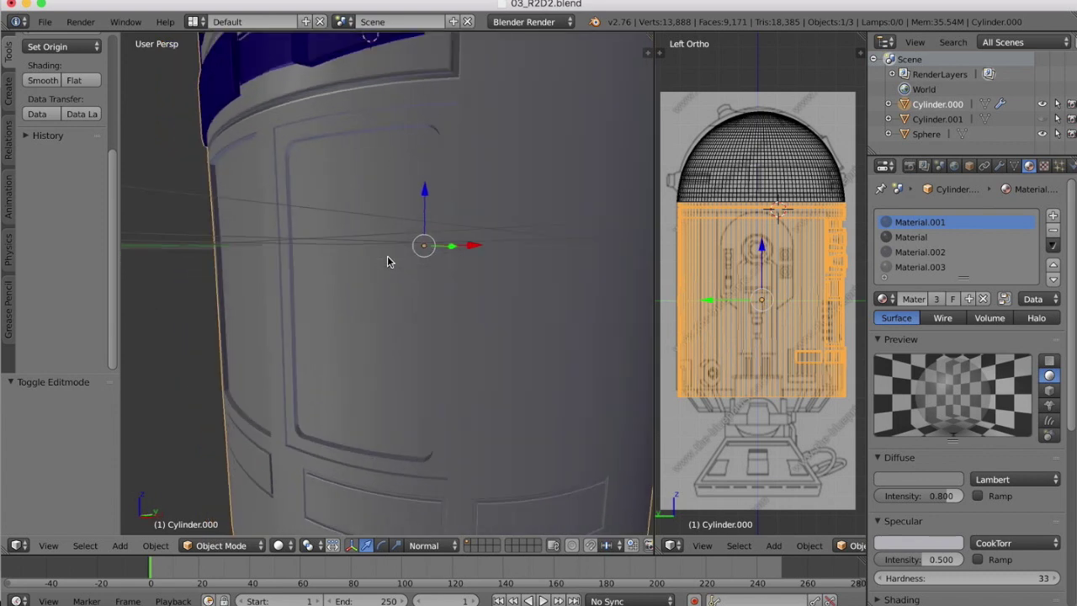
scroll(387, 255, "down", 1)
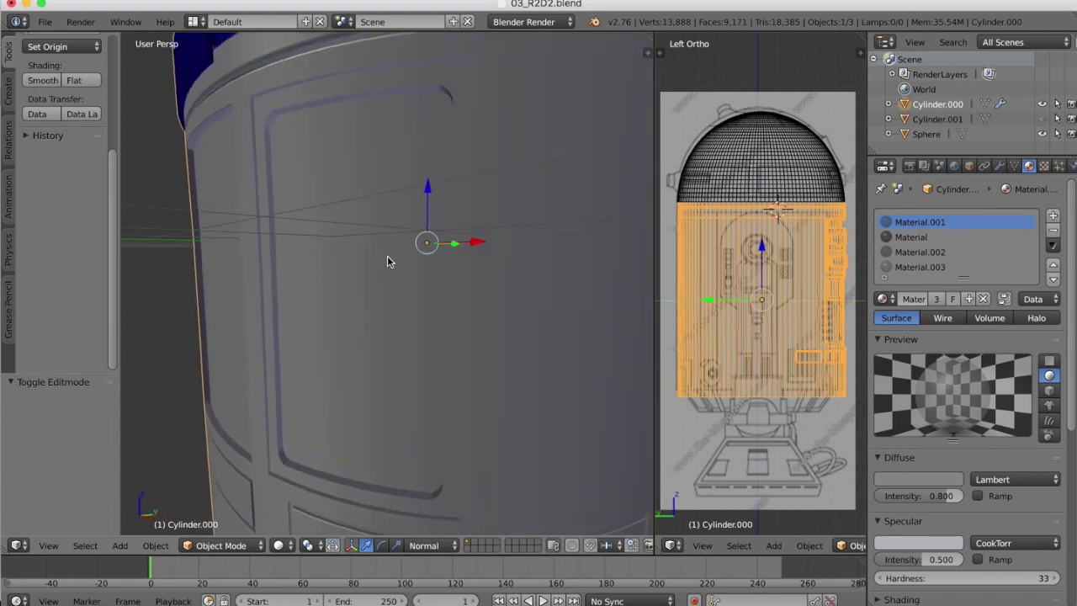
Step: Return to Edit Mode and start a new selection with the panel's inner top-middle edges and inner left side edges
left_click(211, 548)
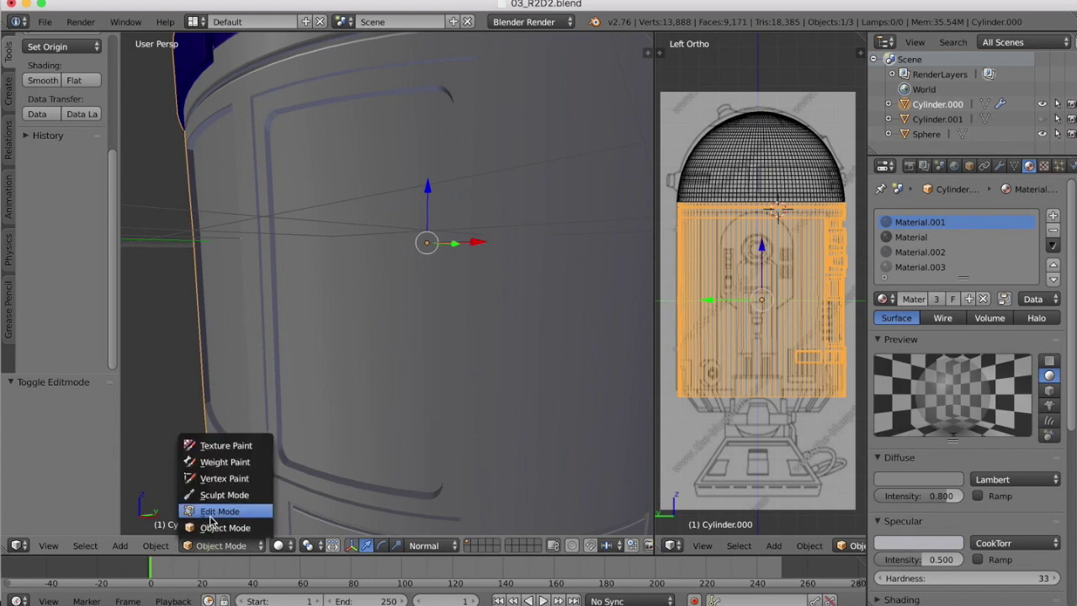
left_click(210, 511)
scroll(407, 284, "left", 10)
scroll(422, 269, "right", 4)
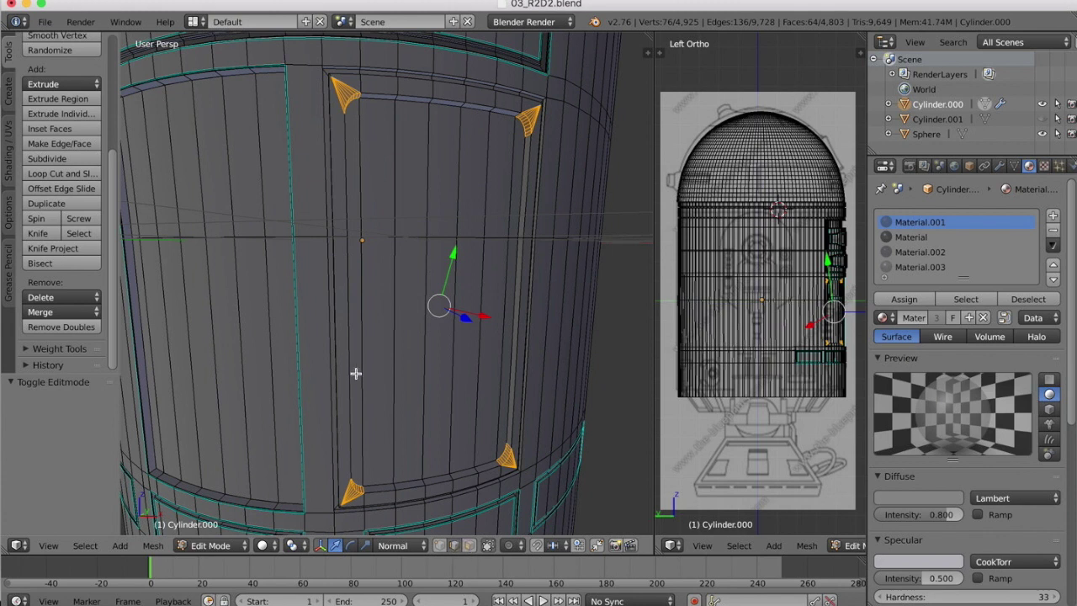
right_click(443, 93)
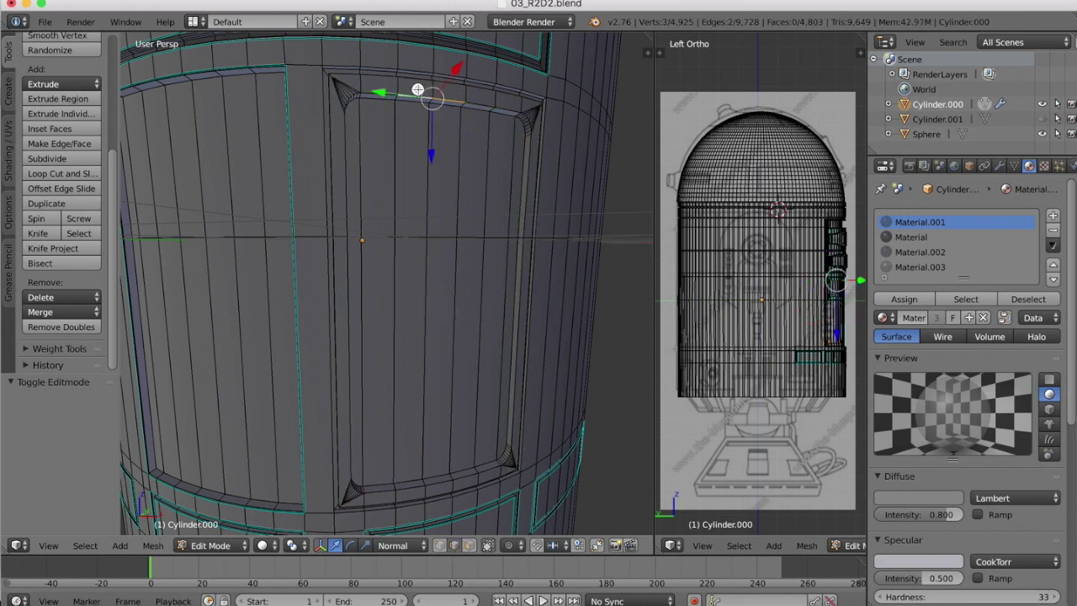
left_click(387, 90)
right_click(342, 129, "shift")
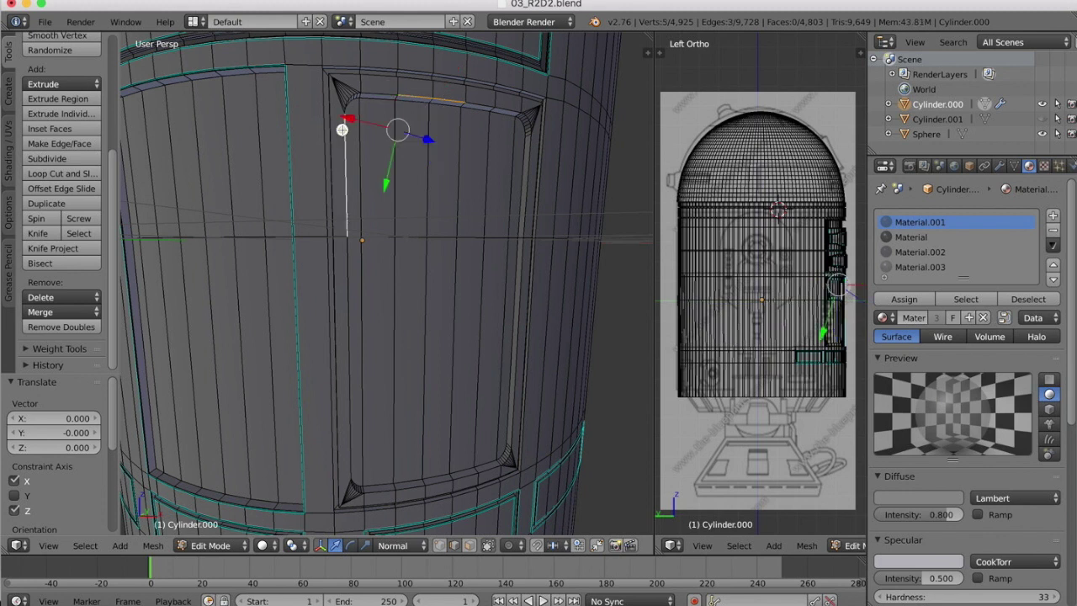
right_click(338, 292, "shift")
right_click(343, 435, "shift")
right_click(349, 405, "shift")
Step: Add the edges along the bottom of the panel's inner outline to the selection, up to the lower-right rounded corner
right_click(387, 494, "shift")
right_click(414, 495, "shift")
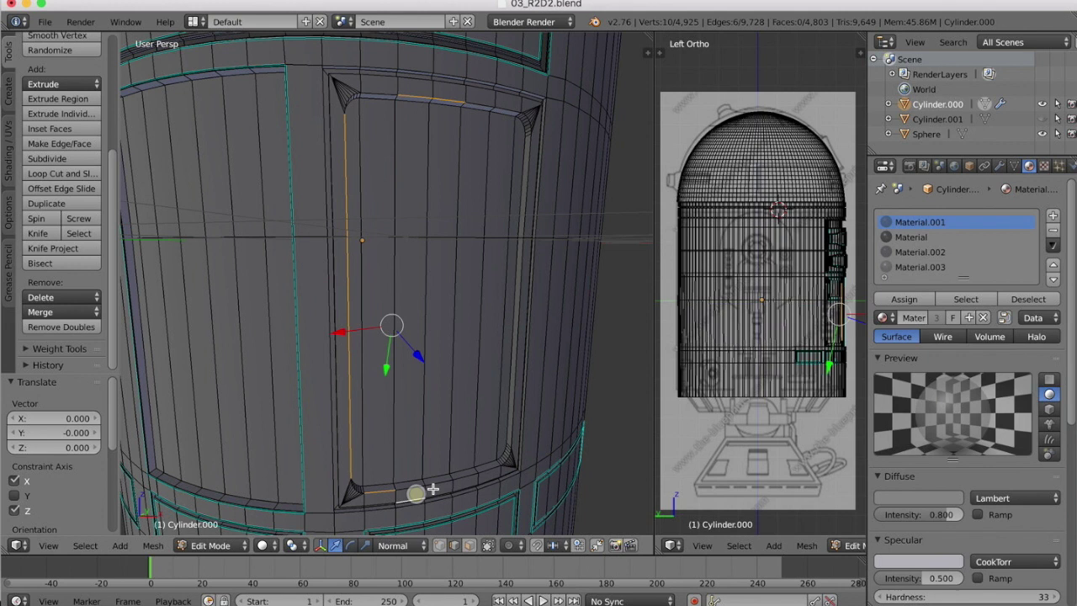
right_click(412, 496, "shift")
right_click(412, 493, "shift")
right_click(439, 486, "shift")
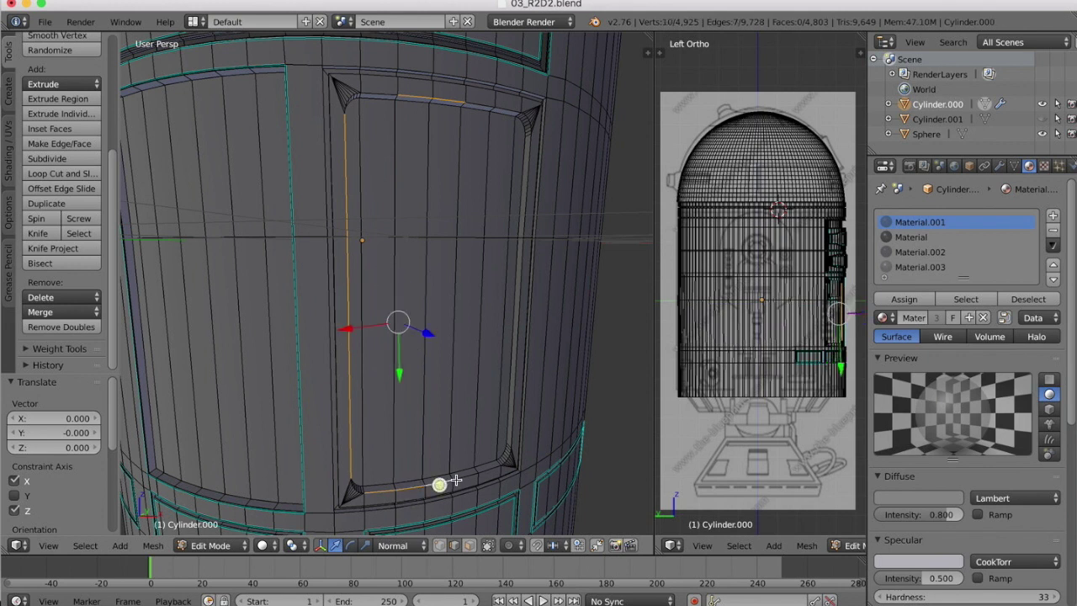
right_click(463, 477, "shift")
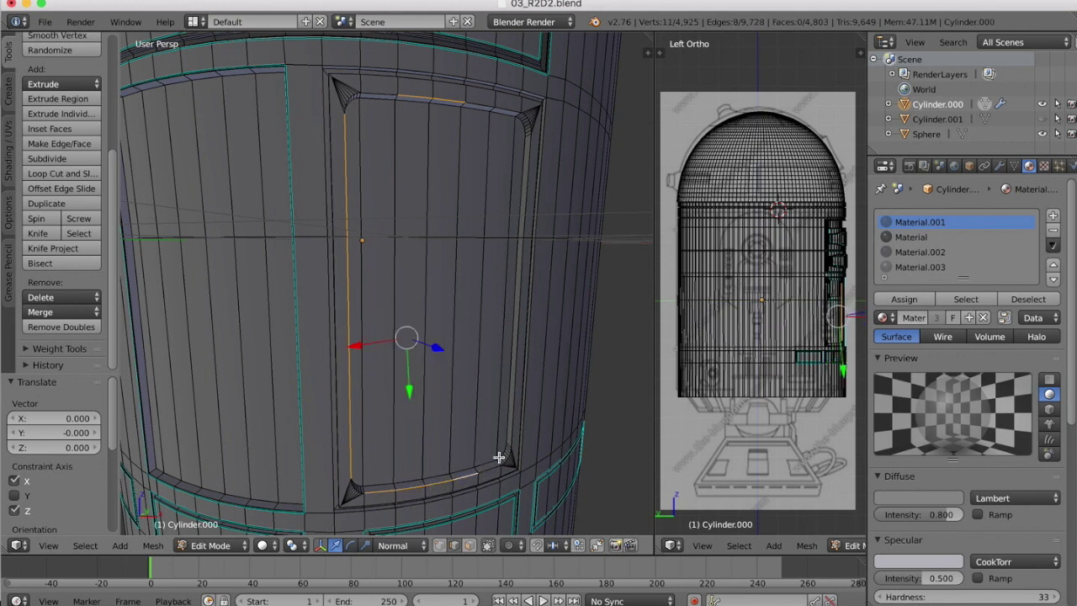
right_click(491, 469, "shift")
Step: Add the inner outline's right side edges and its remaining top edges to the selection
right_click(515, 388, "shift")
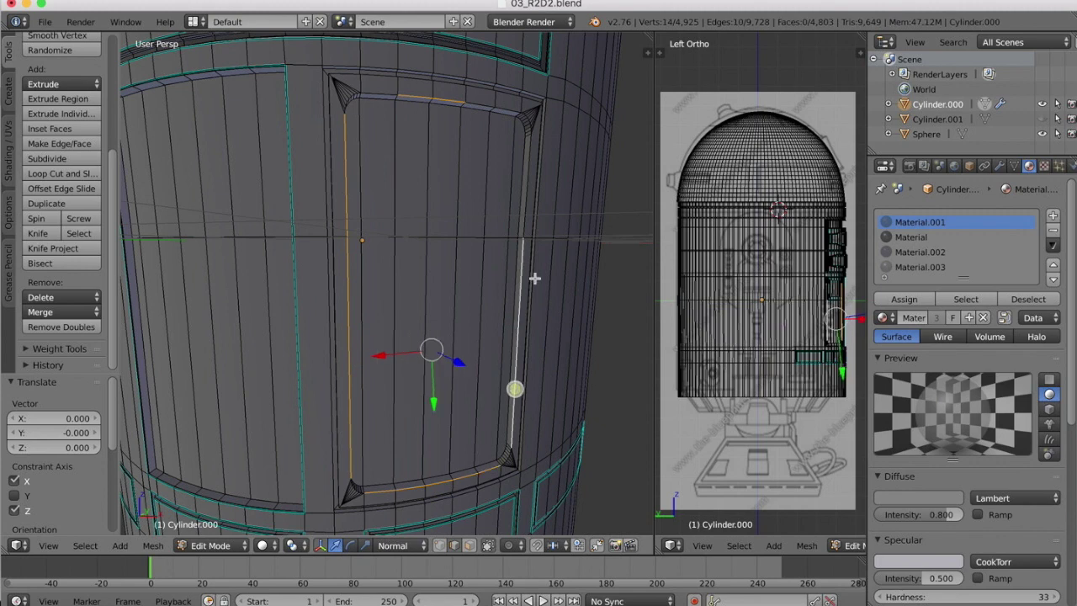
right_click(529, 195, "shift")
right_click(511, 109, "shift")
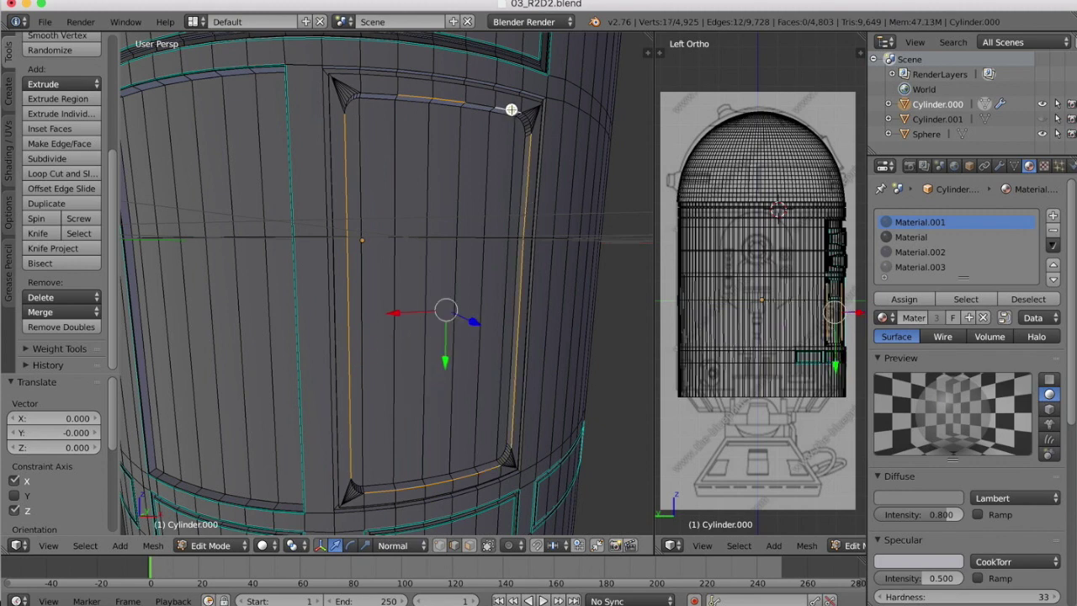
right_click(459, 101, "shift")
right_click(381, 92, "shift")
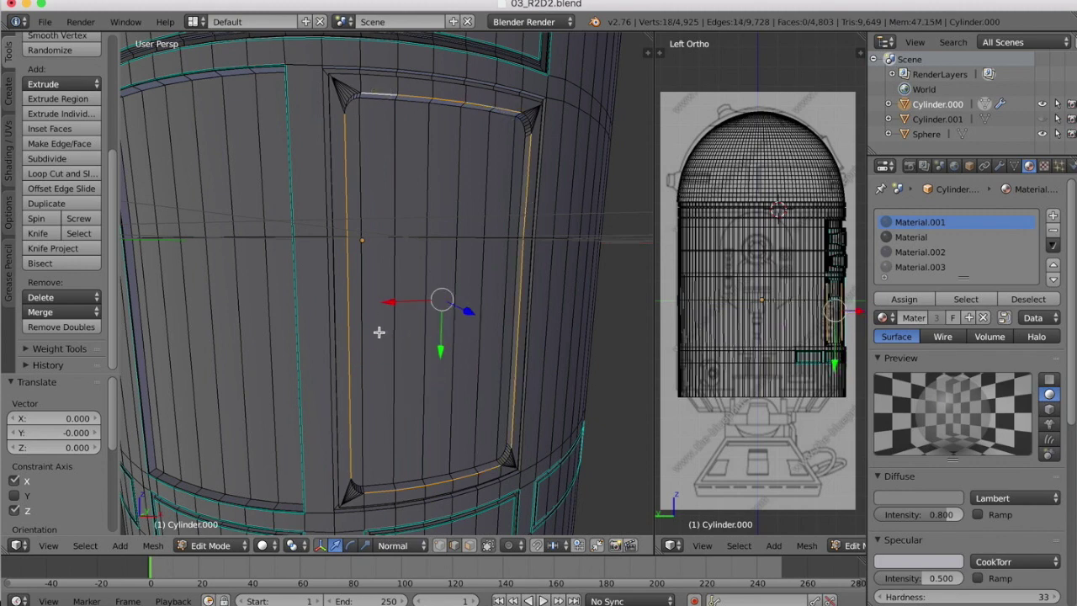
Step: Add the edges along the bottom of the recess's outer outline, from corner to corner, to the selection
scroll(381, 328, "right", 8)
scroll(381, 328, "down", 5)
scroll(381, 329, "down", 5)
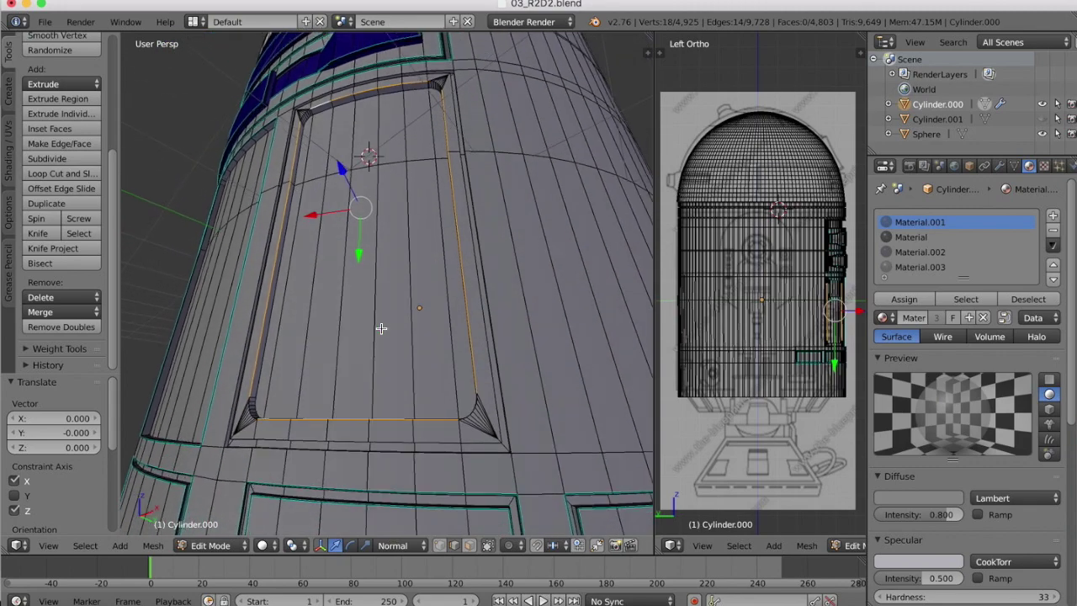
right_click(429, 392, "shift")
right_click(387, 389, "shift")
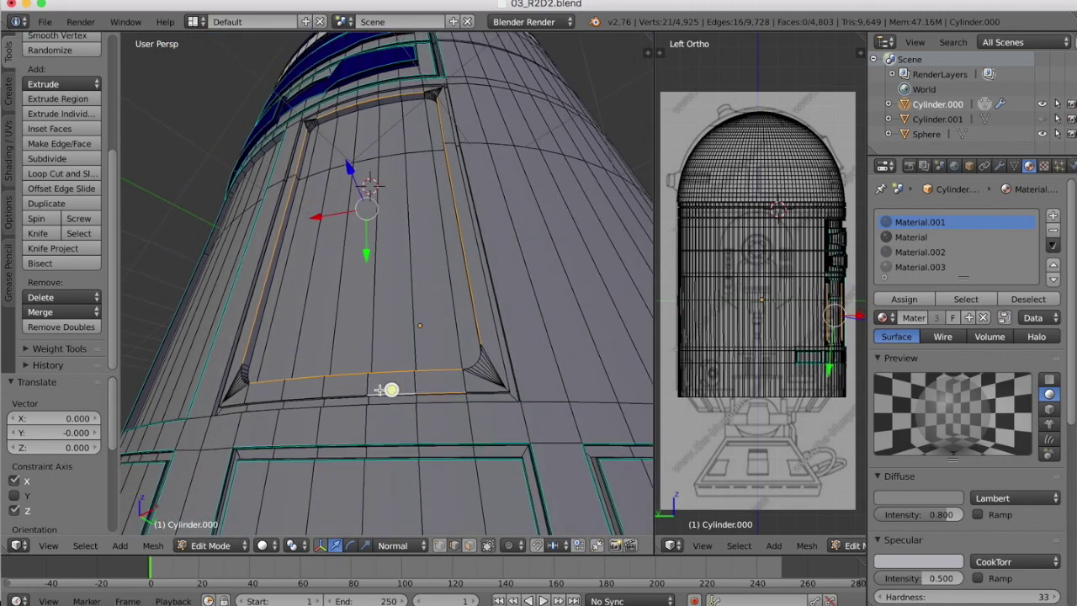
right_click(346, 387, "shift")
right_click(301, 391, "shift")
right_click(269, 392, "shift")
right_click(236, 395, "shift")
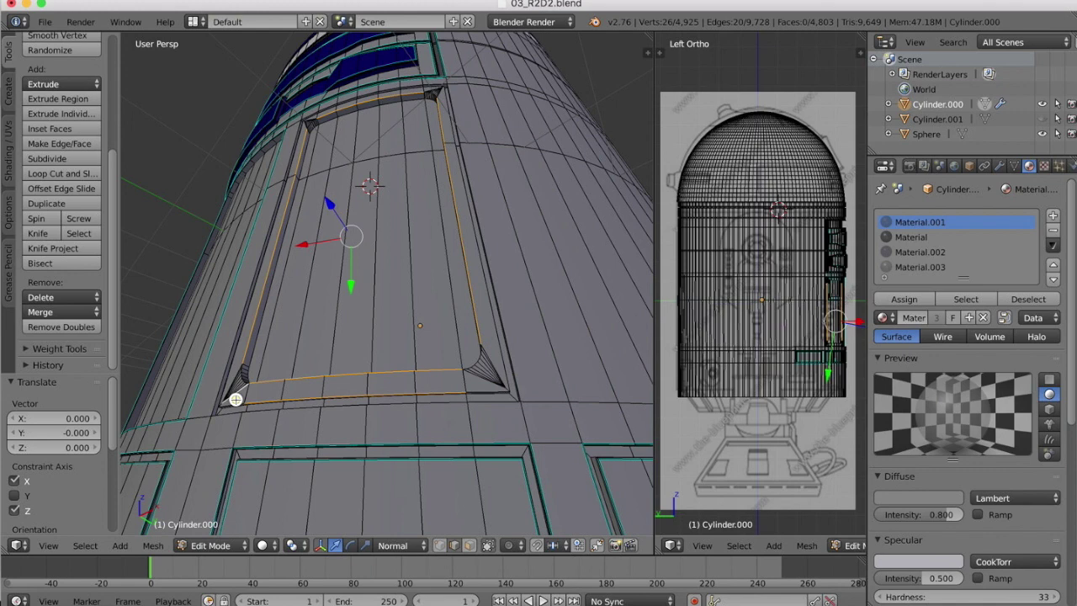
right_click(238, 399, "shift")
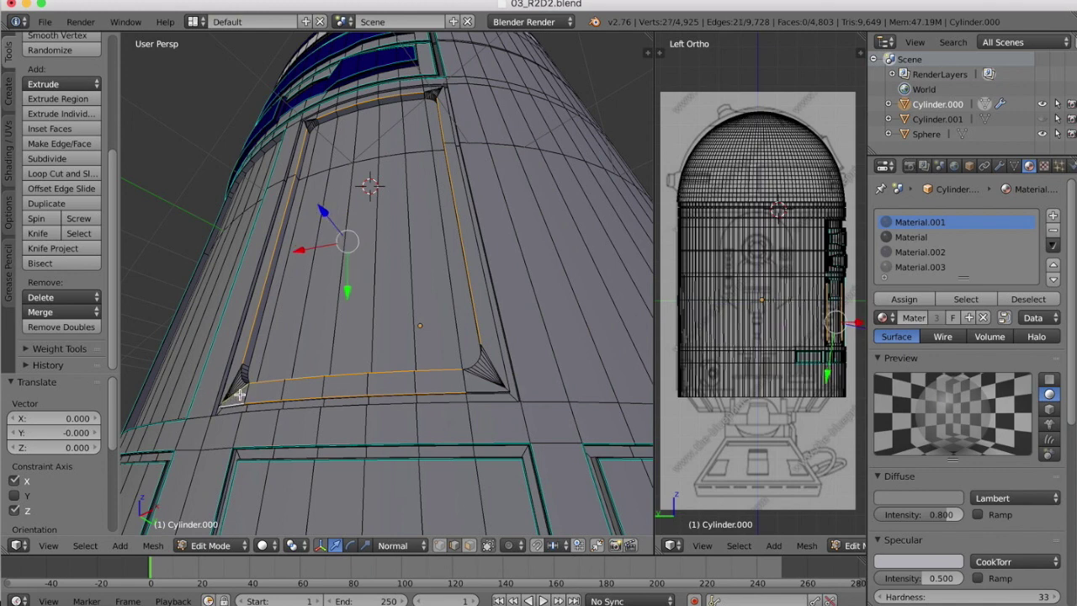
right_click(240, 392, "shift")
right_click(484, 388, "shift")
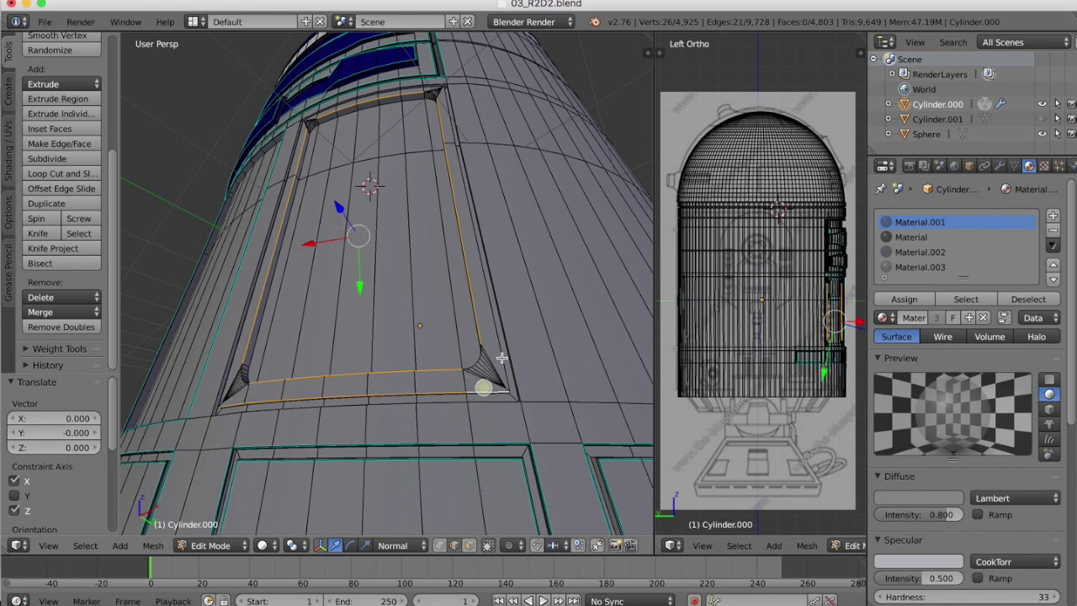
Step: Add the lower and upper edges on the right side of the recess's outer outline to the selection
right_click(493, 328, "shift")
scroll(492, 328, "up", 5)
key("KP_8")
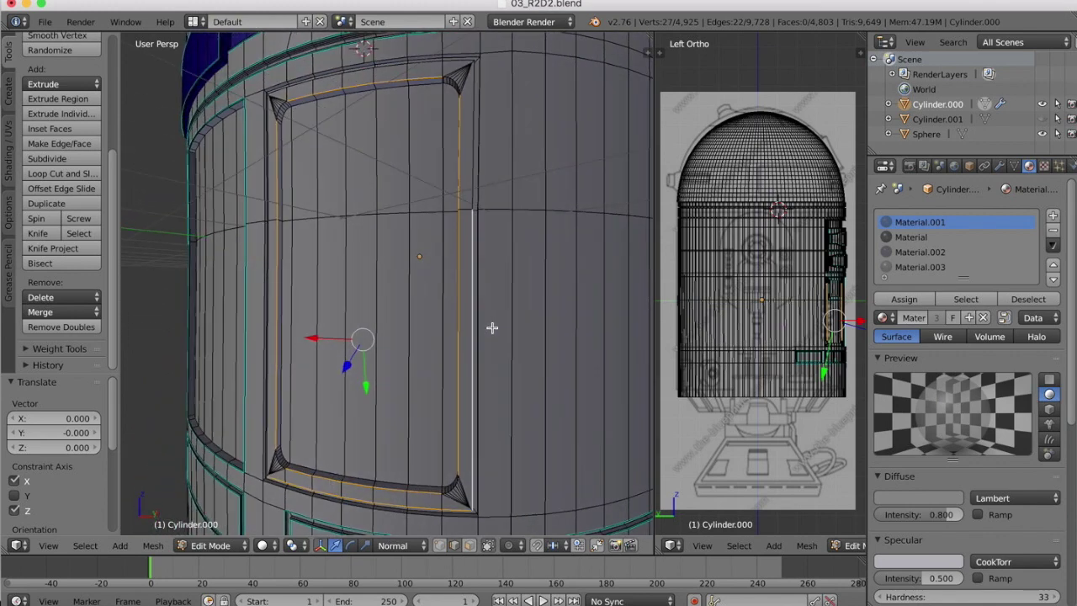
right_click(470, 167, "shift")
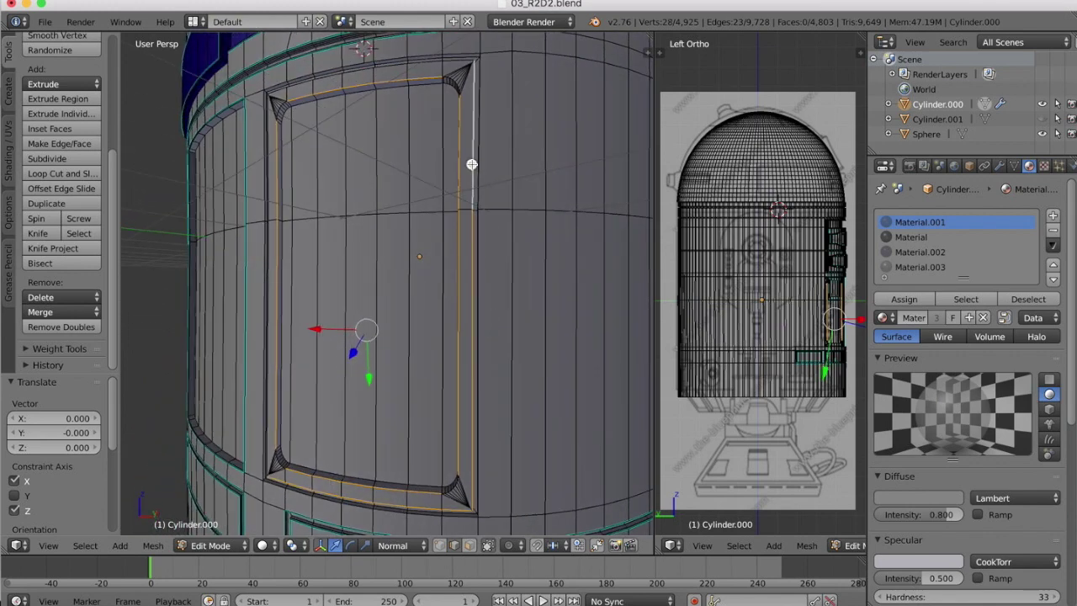
Step: Add the top edges and left side edges of the recess's outer outline to the selection
right_click(451, 64, "shift")
right_click(429, 63, "shift")
right_click(401, 66, "shift")
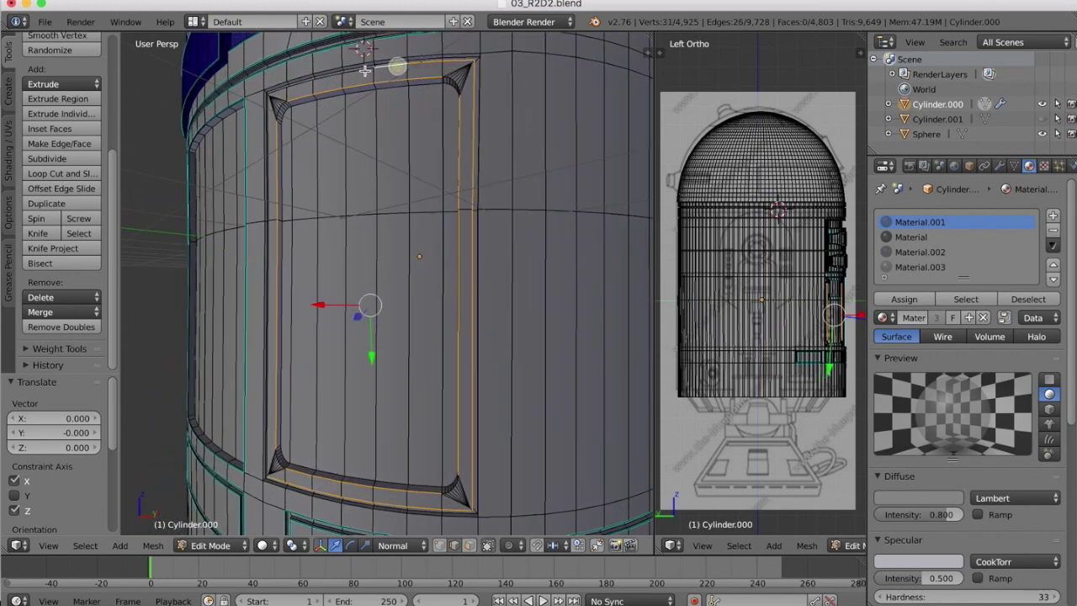
right_click(364, 70, "shift")
scroll(364, 71, "left", 5)
right_click(335, 72, "shift")
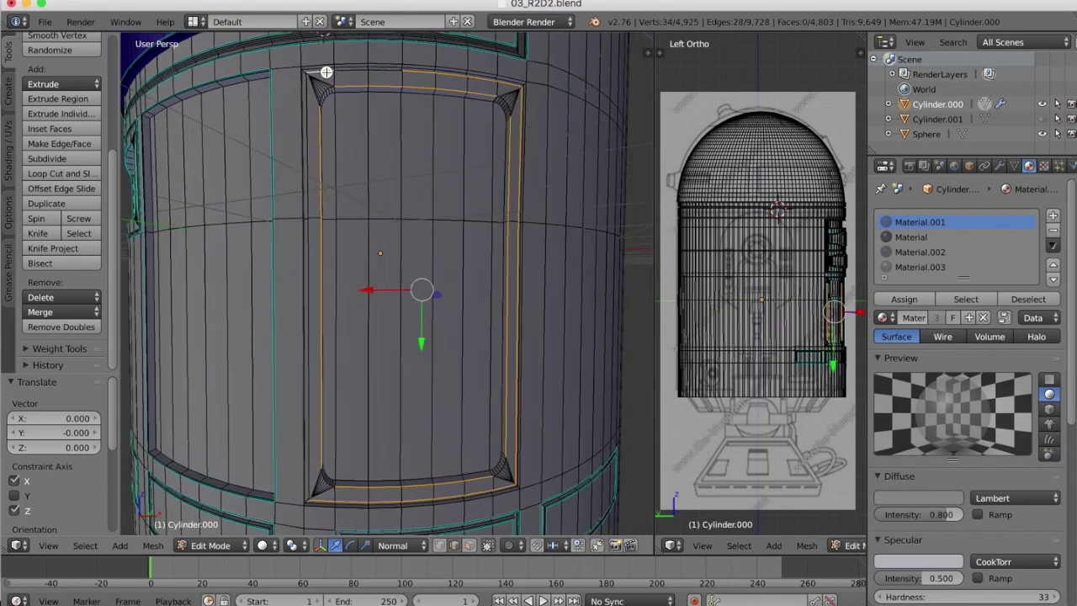
right_click(351, 73, "shift")
right_click(375, 73, "shift")
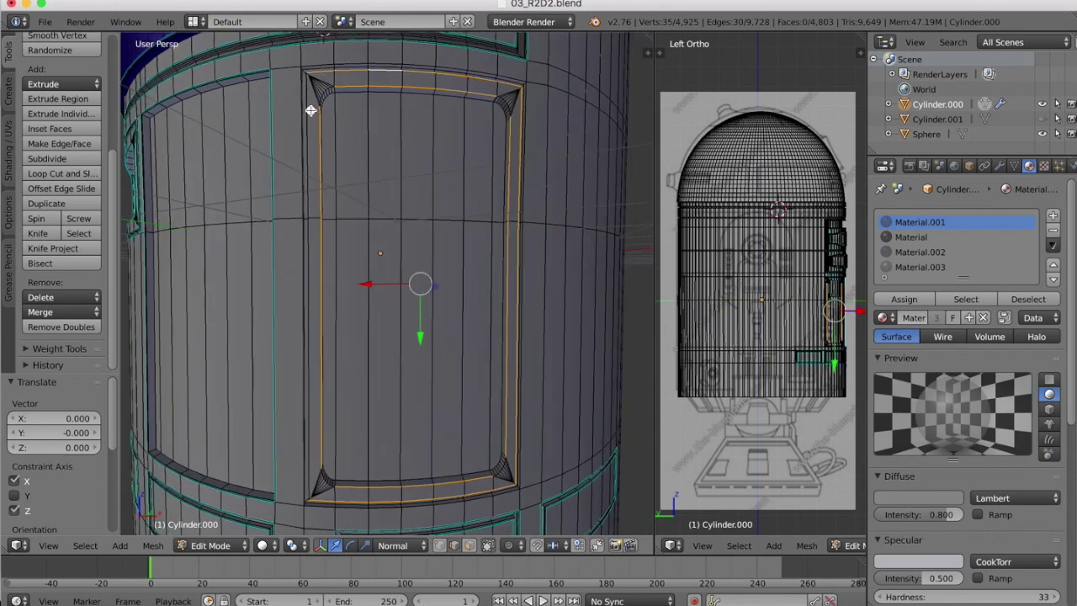
right_click(310, 269, "shift")
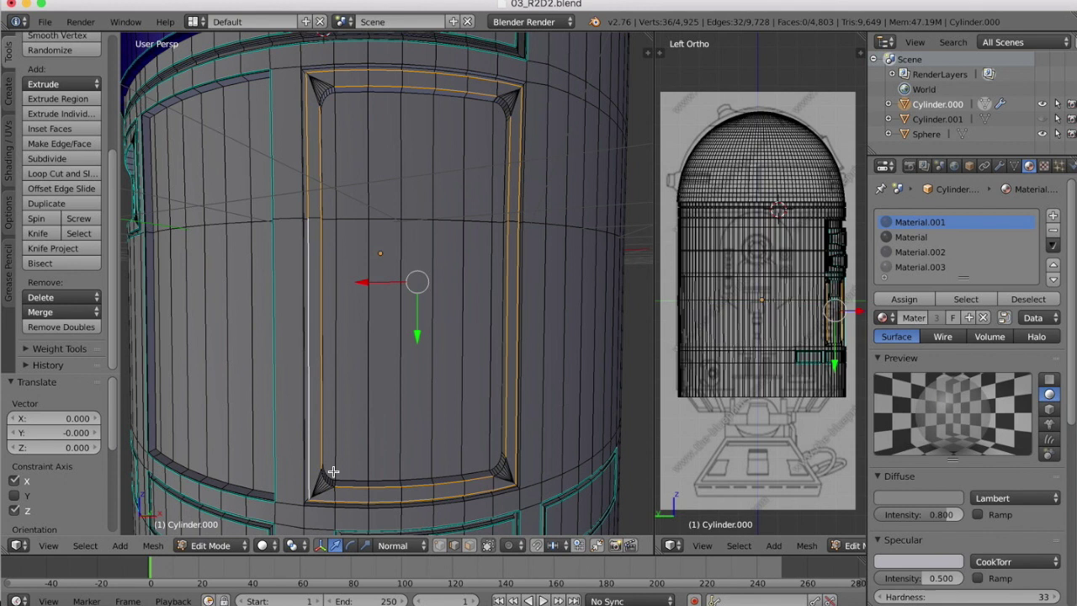
Step: Add the lower left side edge and all bottom edges of the panel's outermost rim to the selection
right_click(301, 477, "shift")
right_click(325, 512, "shift")
right_click(350, 515, "shift")
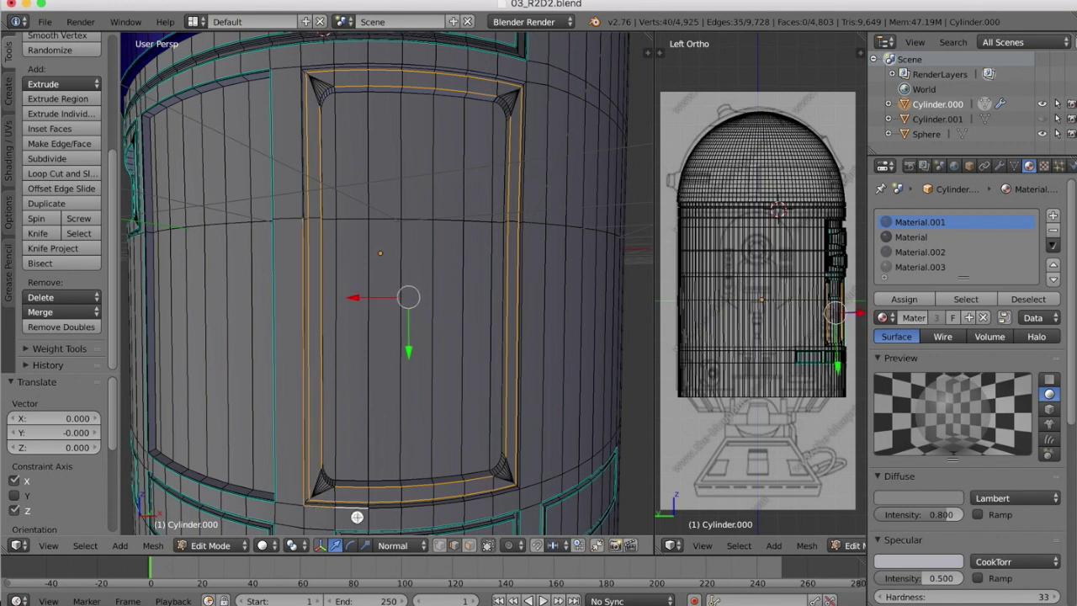
right_click(393, 517, "shift")
right_click(401, 519, "shift")
right_click(385, 510, "shift")
right_click(426, 508, "shift")
right_click(447, 505, "shift")
right_click(479, 503, "shift")
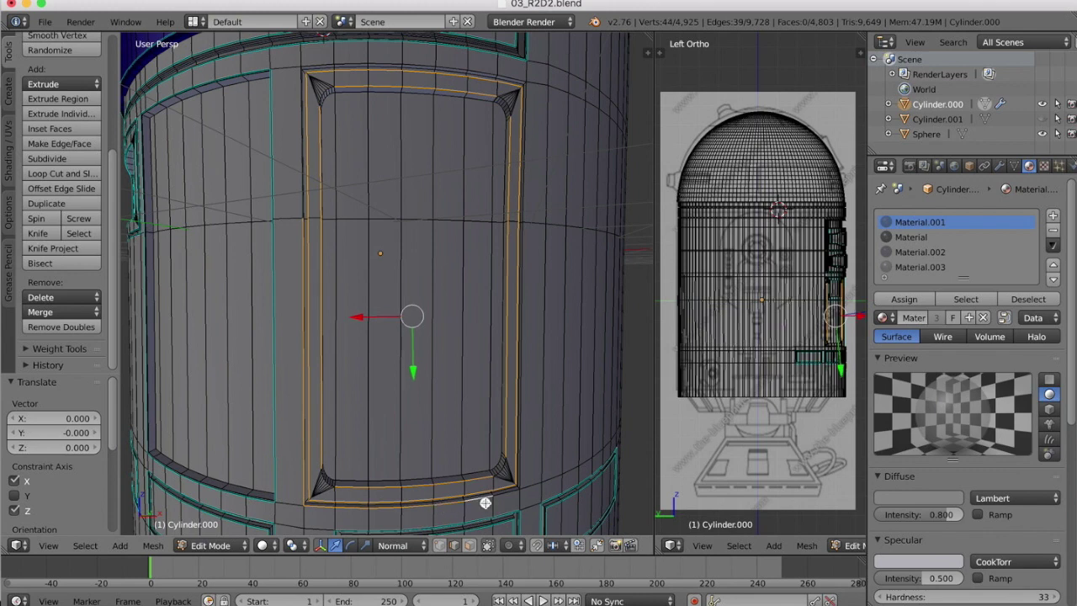
right_click(509, 495, "shift")
Step: Add the lower and upper edges on the right side of the panel's outermost rim to the selection
right_click(526, 457, "shift")
scroll(527, 456, "right", 5)
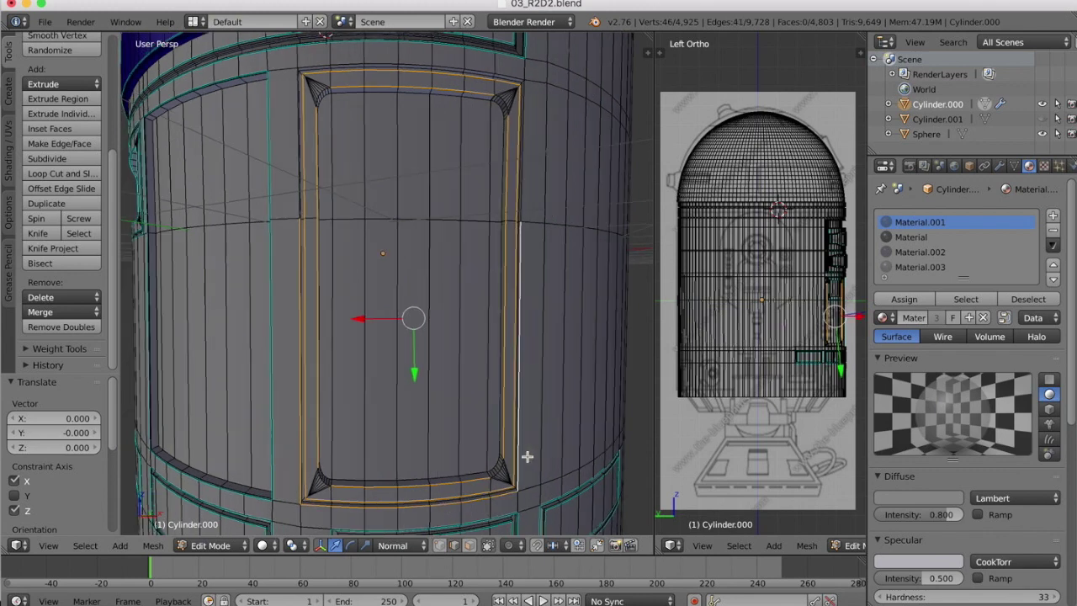
right_click(412, 178, "shift")
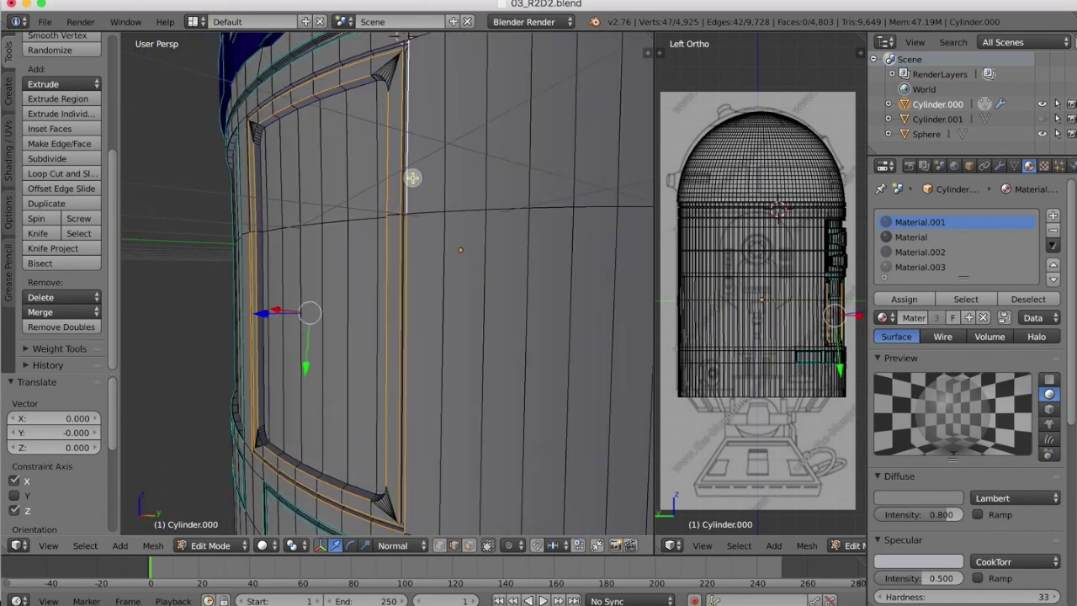
middle_click_drag(412, 177, 413, 177)
Step: Add the top edges and the upper left side edge of the panel's outermost rim to the selection
right_click(411, 64, "shift")
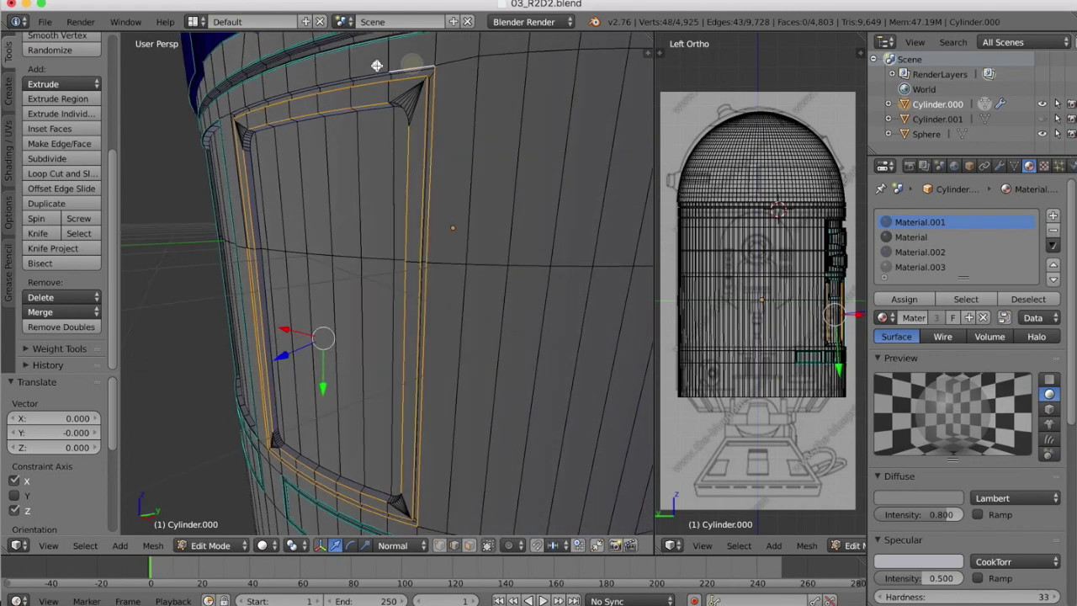
right_click(375, 63, "shift")
middle_click_drag(378, 65, 285, 82)
right_click(266, 89, "shift")
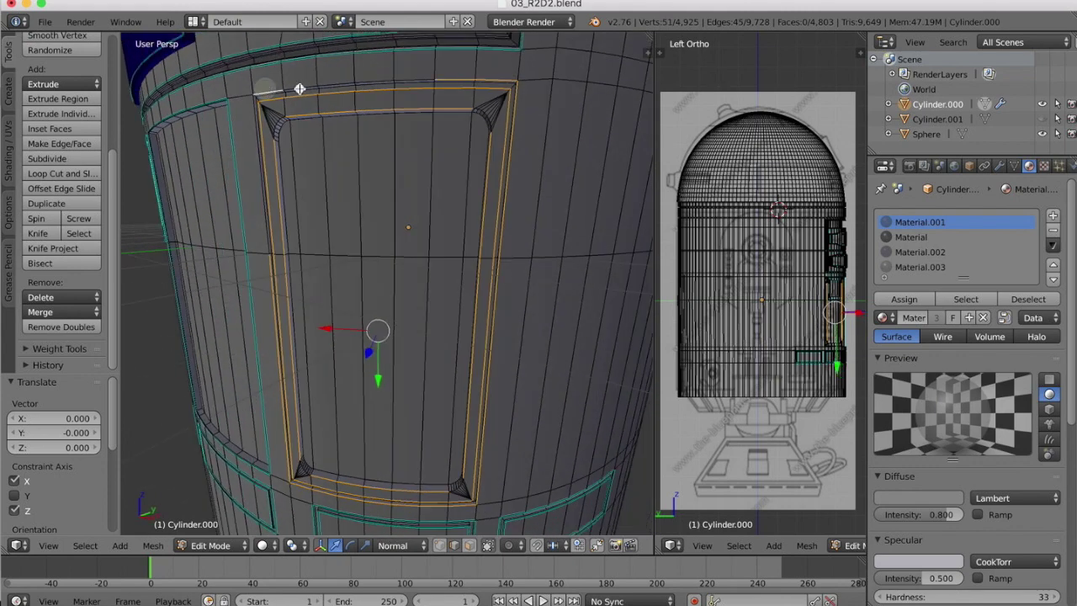
right_click(300, 89, "shift")
right_click(336, 86, "shift")
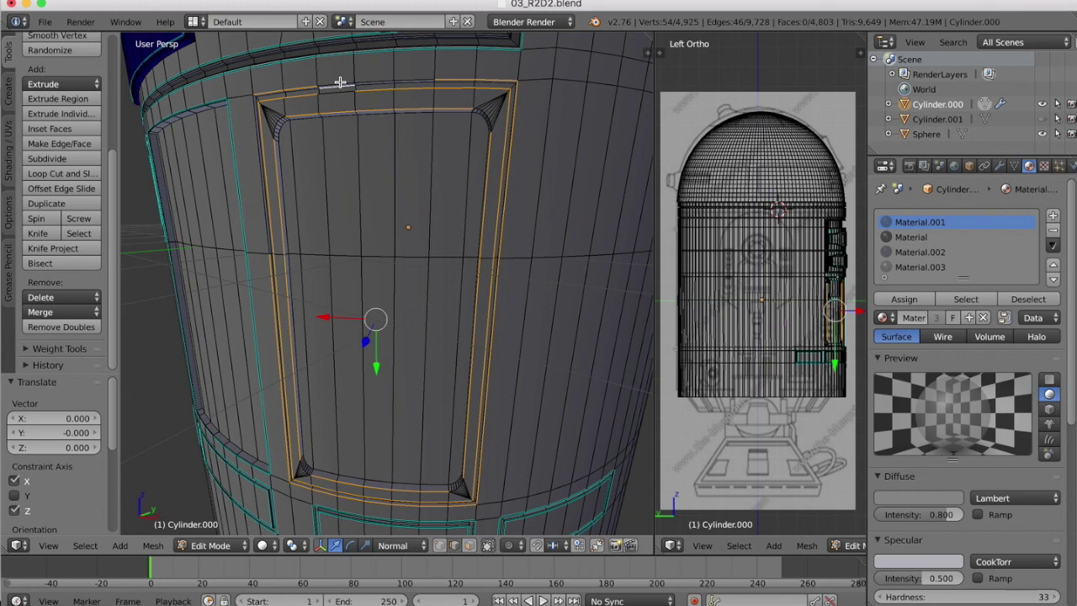
right_click(336, 88, "shift")
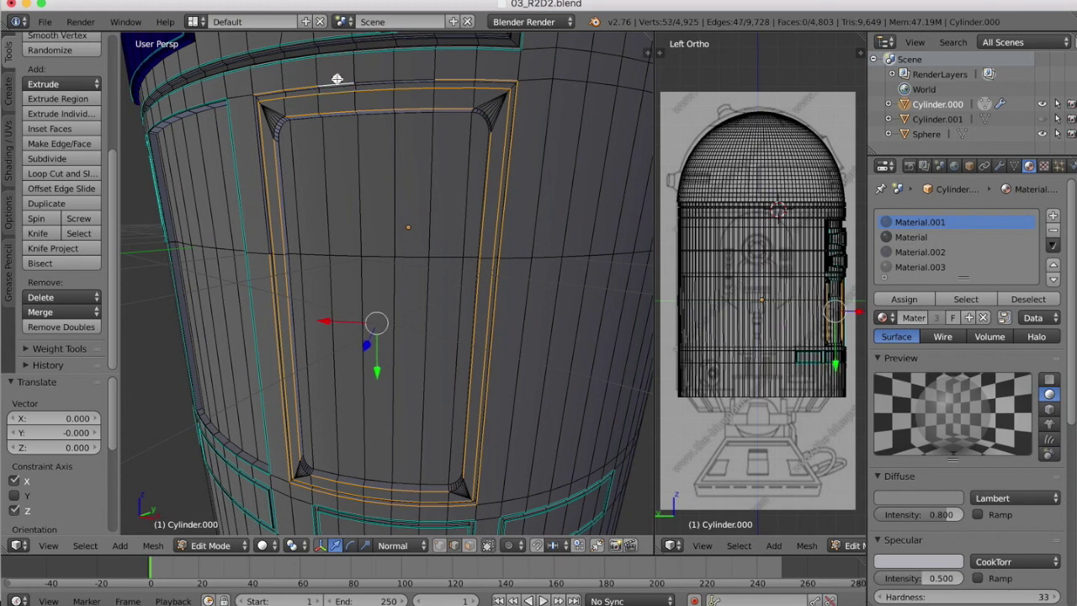
right_click(370, 80, "shift")
middle_click_drag(396, 77, 411, 76)
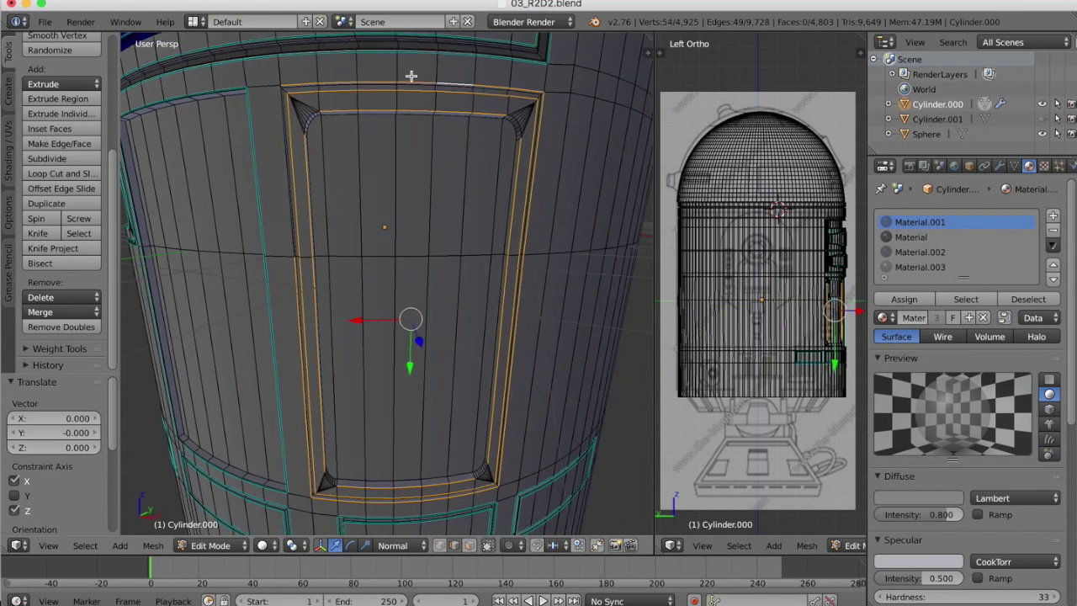
right_click(284, 139, "shift")
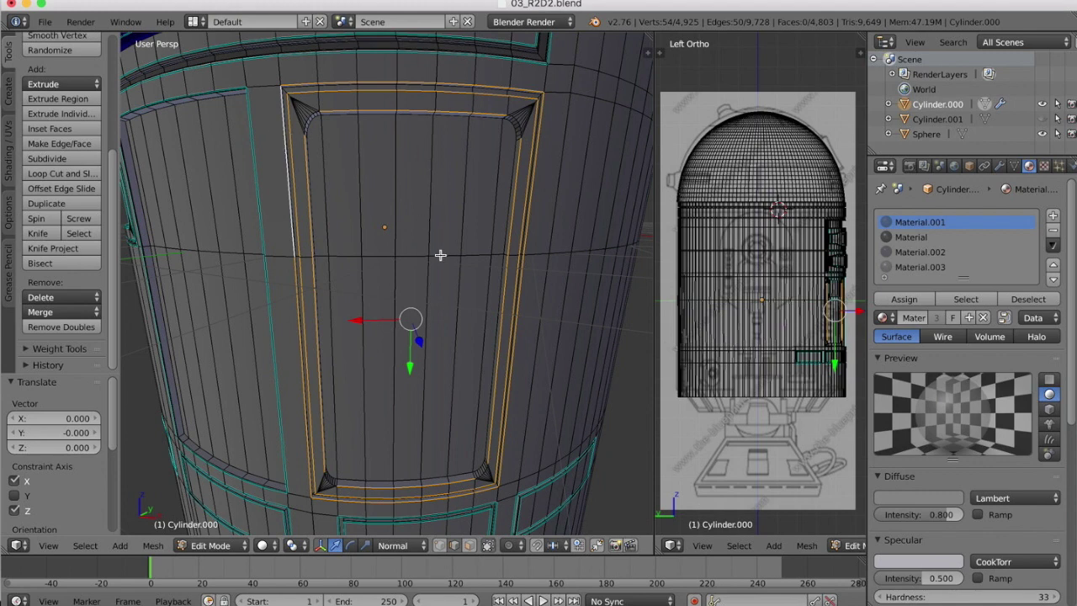
Step: Add the short curved edges of the inner outline's upper left rounded corner to the selection
scroll(305, 96, "up", 5)
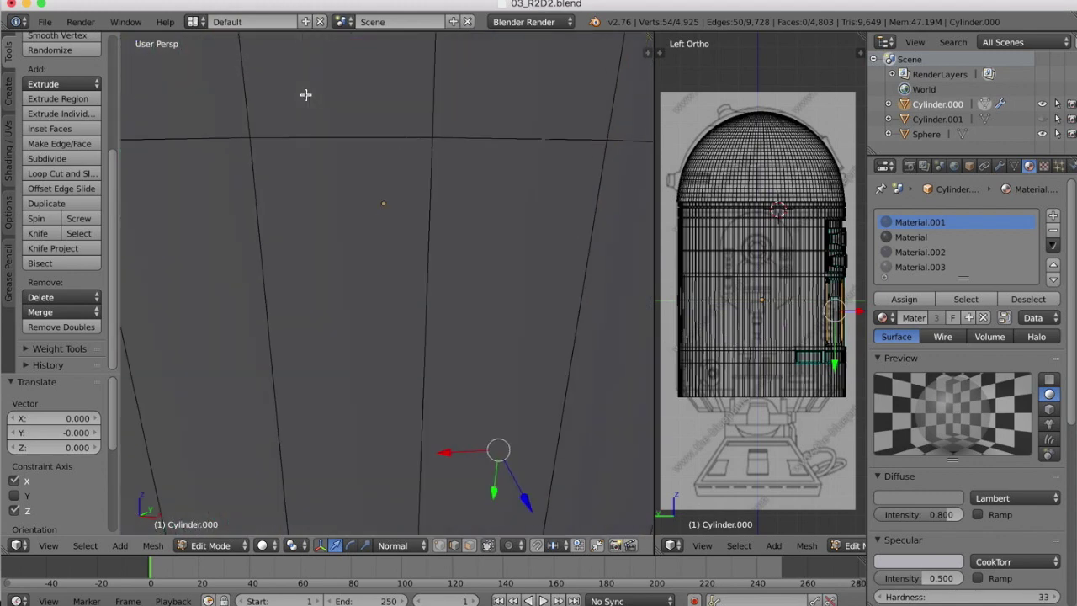
scroll(305, 95, "down", 2)
scroll(306, 95, "up", 3, "shift")
scroll(305, 95, "up", 4)
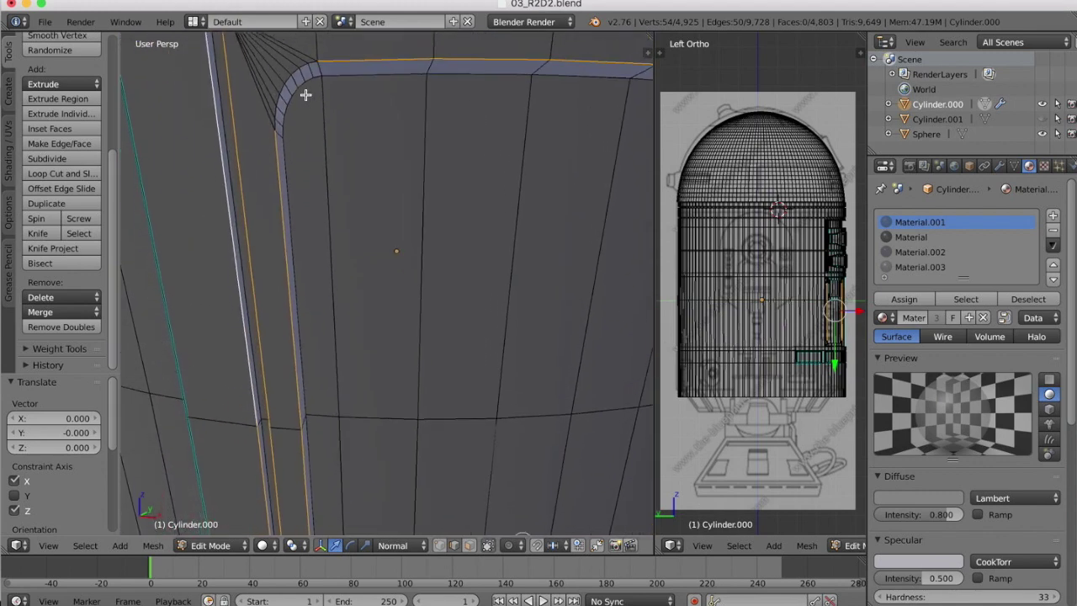
right_click(323, 88, "shift")
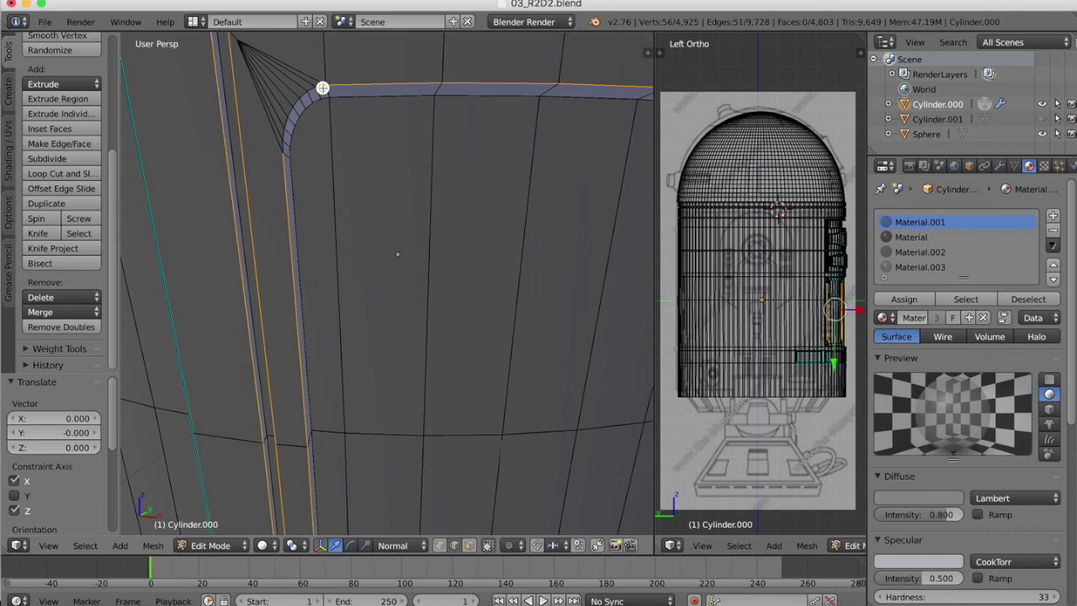
right_click(305, 95, "shift")
right_click(299, 103, "shift")
right_click(292, 111, "shift")
right_click(291, 115, "shift")
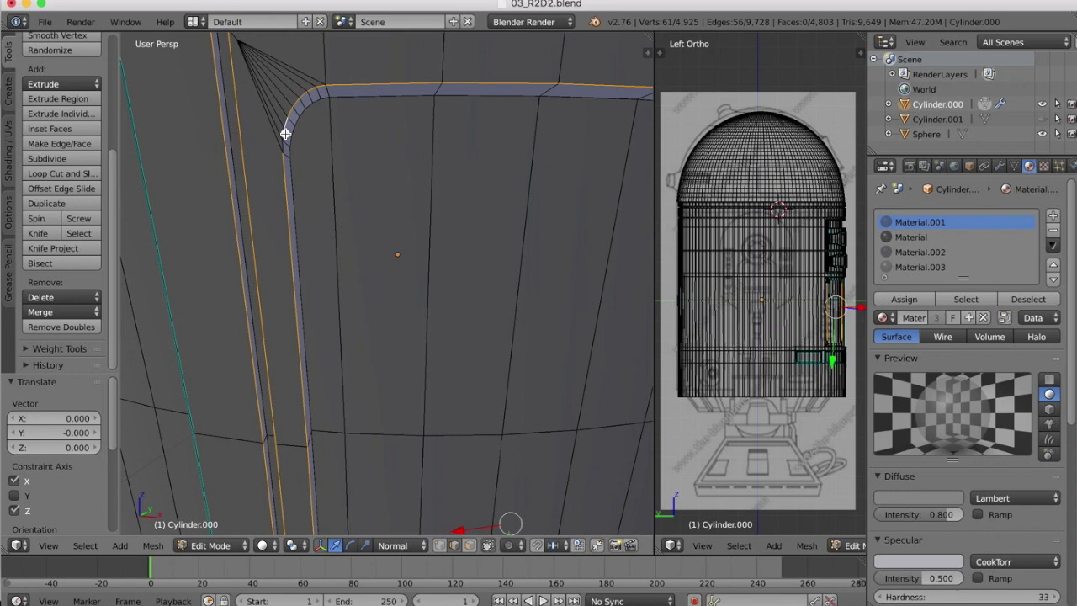
right_click(285, 135, "shift")
right_click(284, 147, "shift")
Step: Add the short curved edges of the inner outline's upper right rounded corner to the selection
scroll(417, 178, "right", 10)
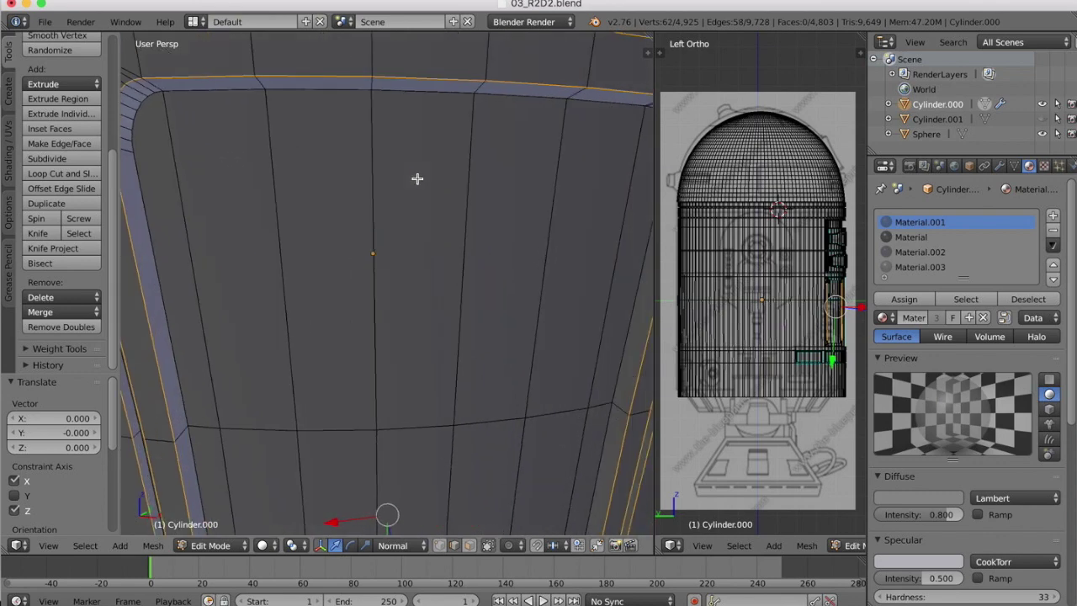
scroll(417, 178, "right", 2)
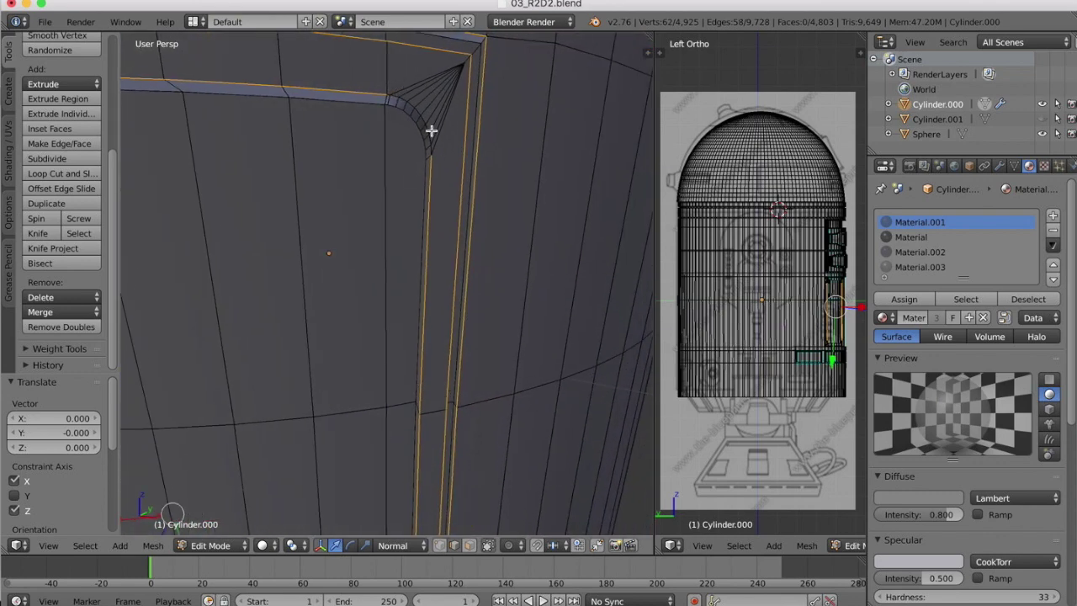
scroll(435, 148, "up", 2)
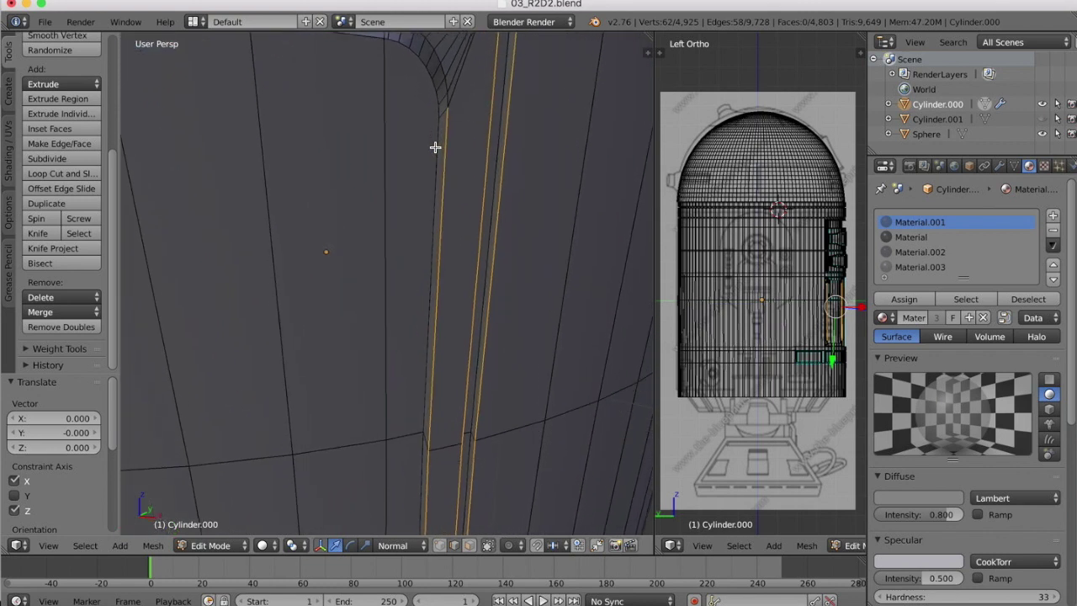
right_click(447, 95, "shift")
scroll(443, 70, "up", 4)
right_click(399, 103, "shift")
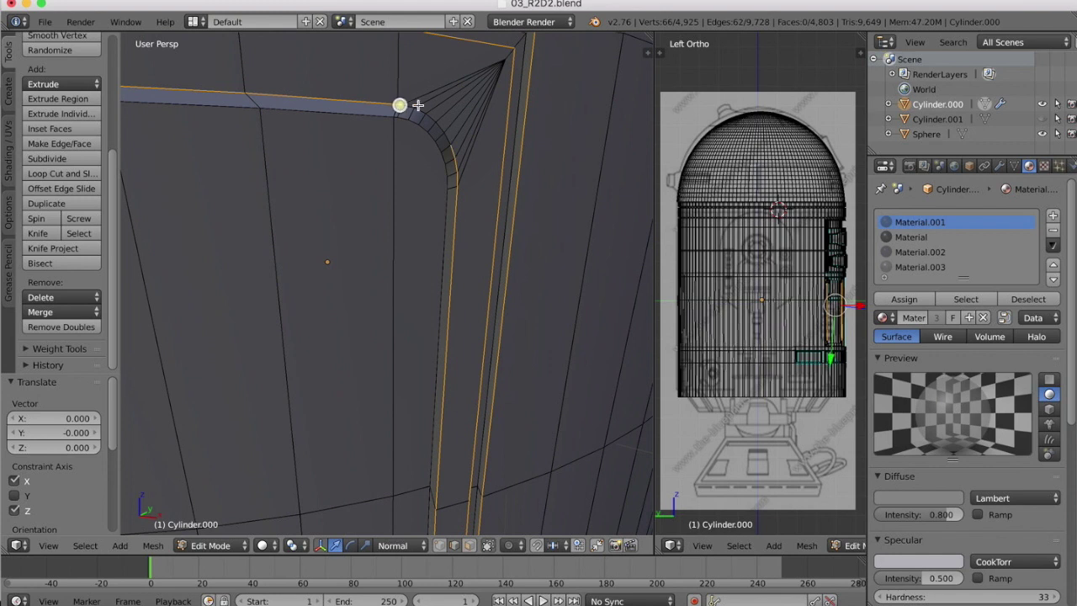
right_click(411, 106, "shift")
right_click(416, 108, "shift")
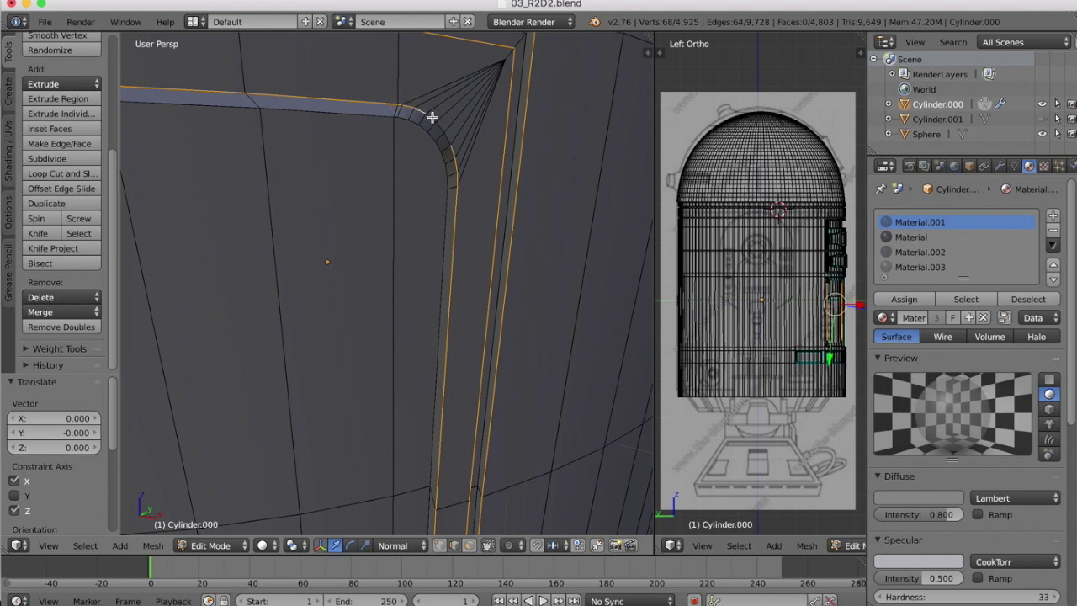
right_click(432, 117, "shift")
right_click(444, 127, "shift")
right_click(449, 137, "shift")
Step: Add the short curved edges of the inner outline's lower right rounded corner to the selection
scroll(515, 277, "down", 10, "shift")
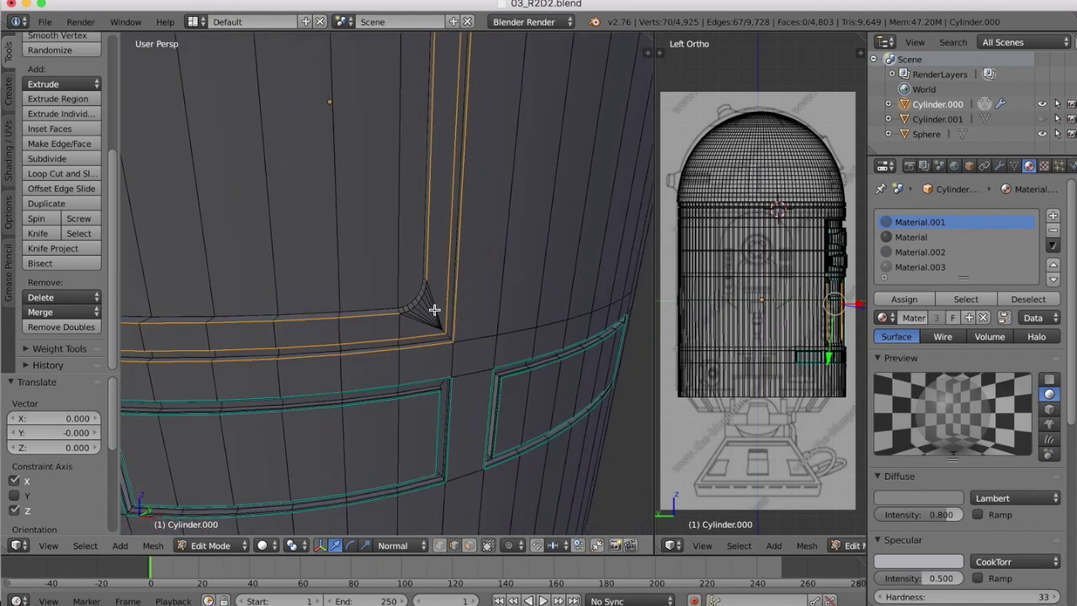
scroll(433, 309, "up", 3)
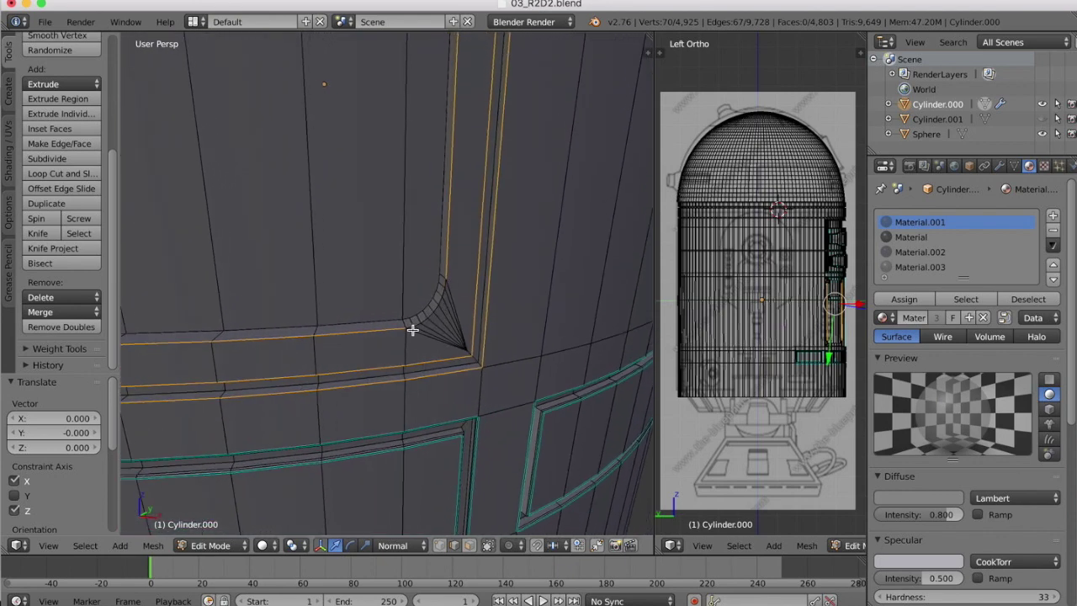
right_click(411, 327, "shift")
right_click(416, 325, "shift")
right_click(421, 320, "shift")
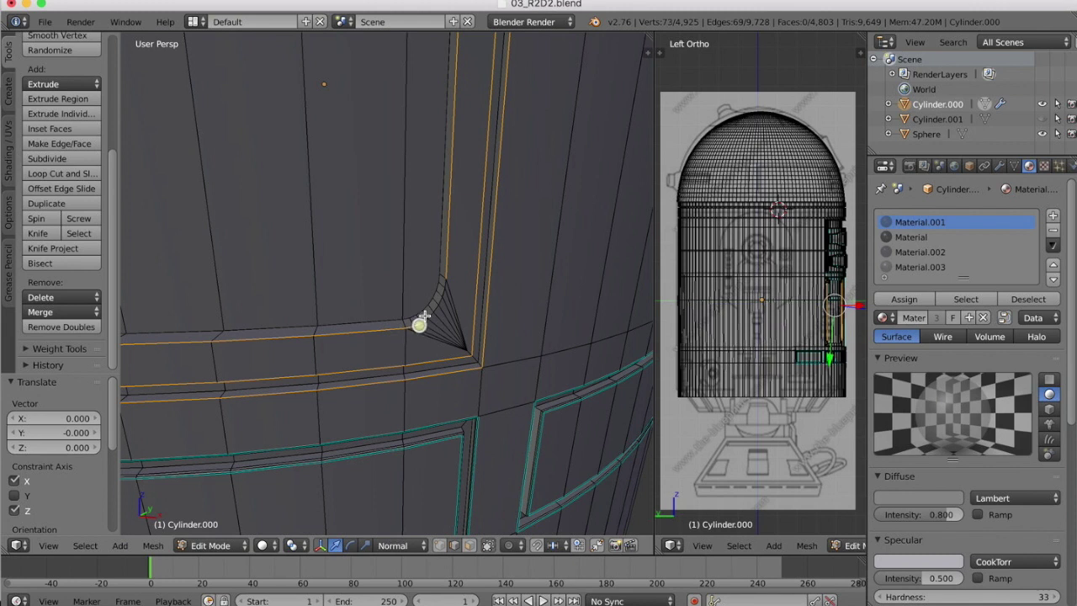
right_click(429, 315, "shift")
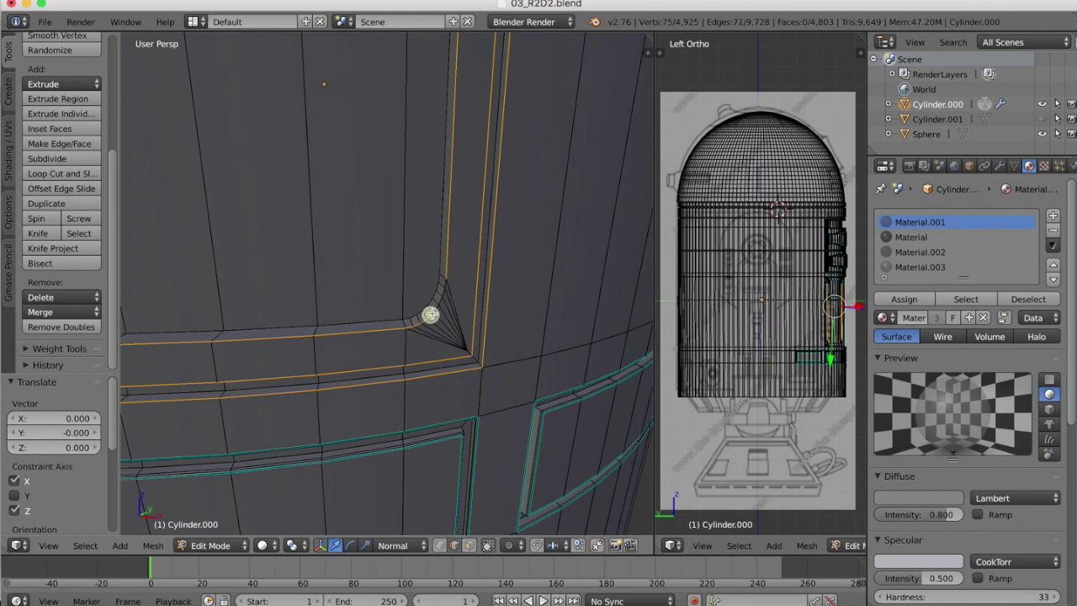
right_click(443, 301, "shift")
right_click(444, 305, "shift")
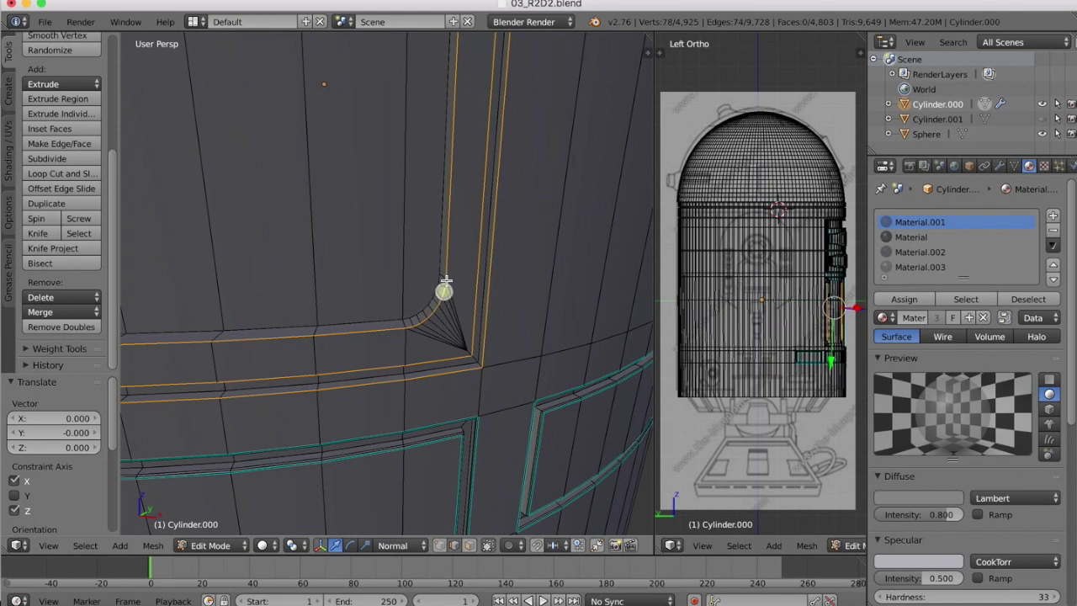
right_click(453, 301, "shift")
Step: Add the short curved edges of the inner outline's lower left rounded corner to the selection
scroll(323, 279, "left", 10)
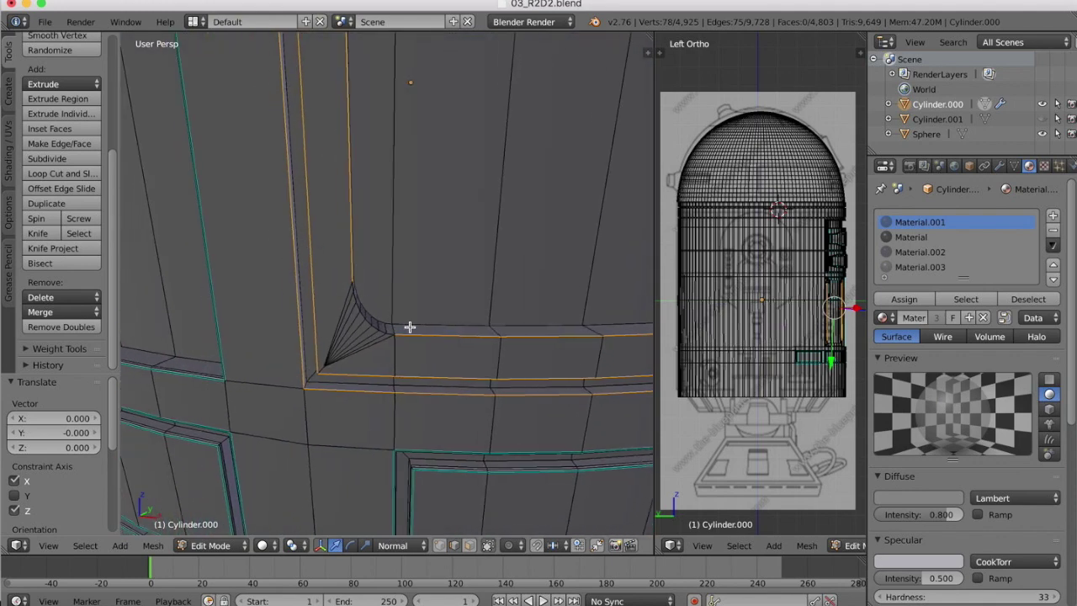
right_click(385, 335, "shift")
key("ctrl+z")
scroll(385, 333, "up", 5)
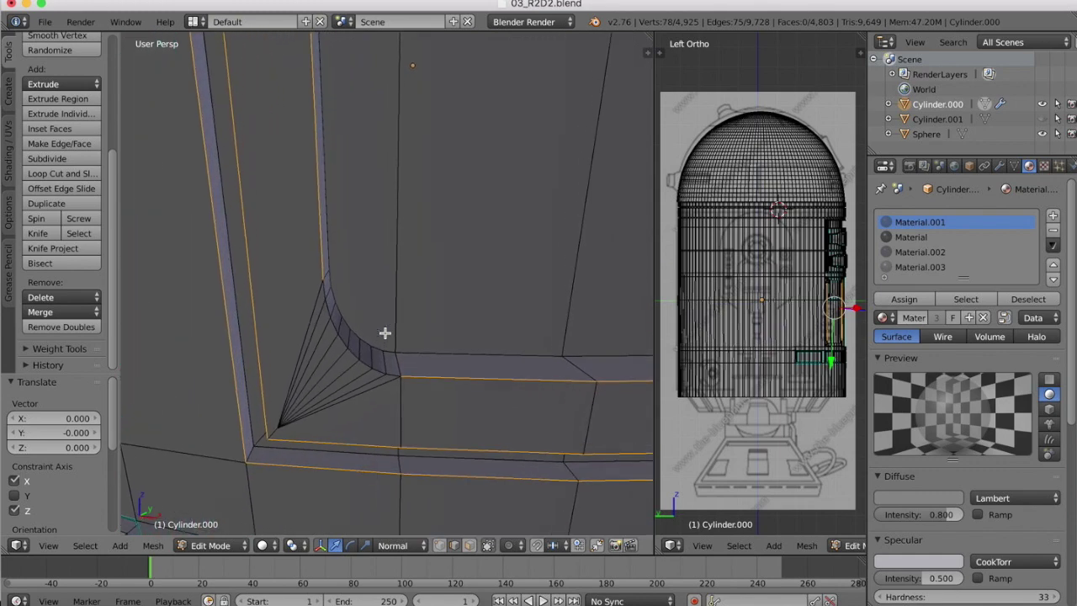
right_click(325, 293, "shift")
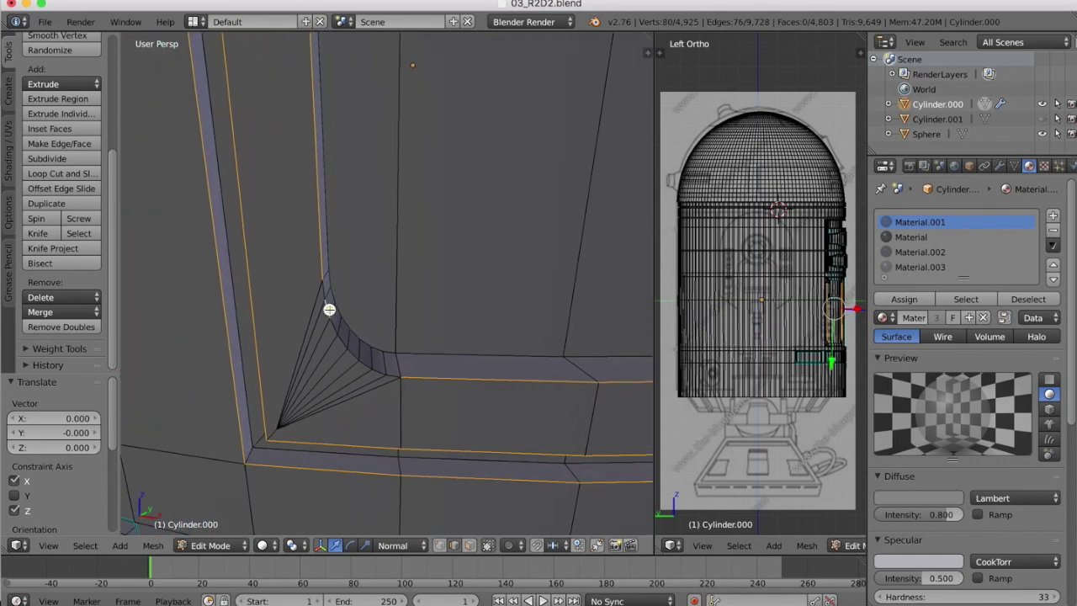
right_click(336, 331, "shift")
right_click(342, 342, "shift")
right_click(355, 355, "shift")
right_click(368, 365, "shift")
right_click(380, 372, "shift")
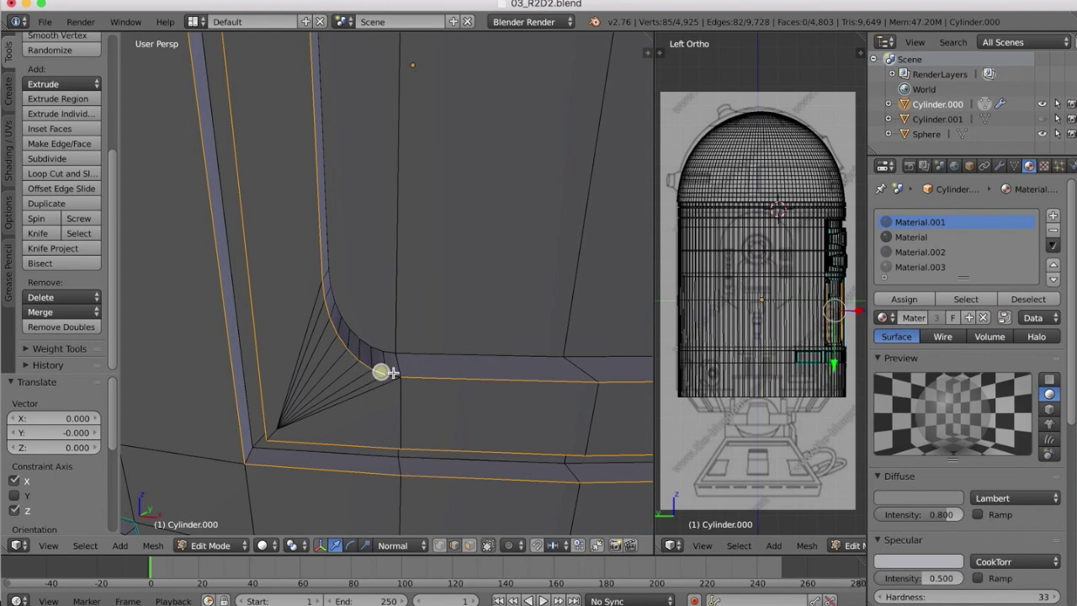
right_click(393, 375, "shift")
Step: Bevel the selected outline edges of the tall front panel with an offset of 0.003
scroll(400, 239, "down", 6)
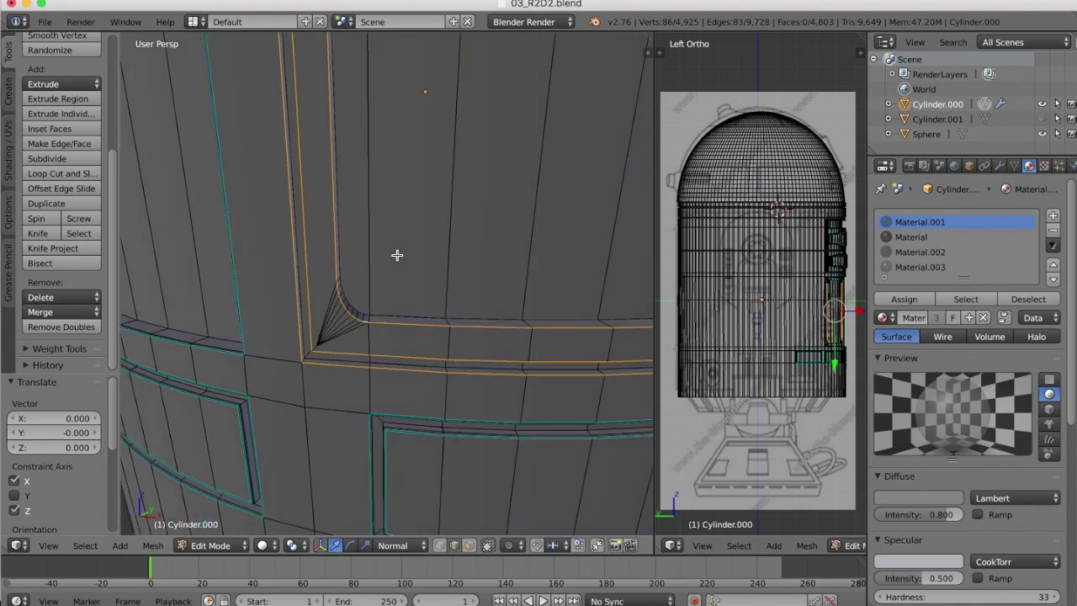
scroll(397, 254, "up", 8, "shift")
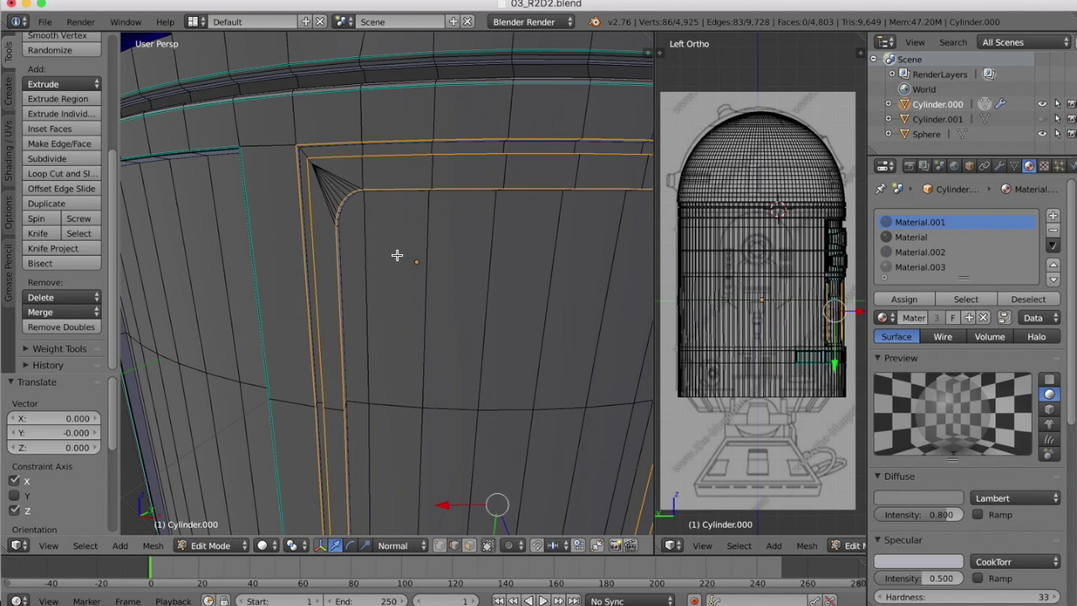
scroll(359, 203, "down", 3)
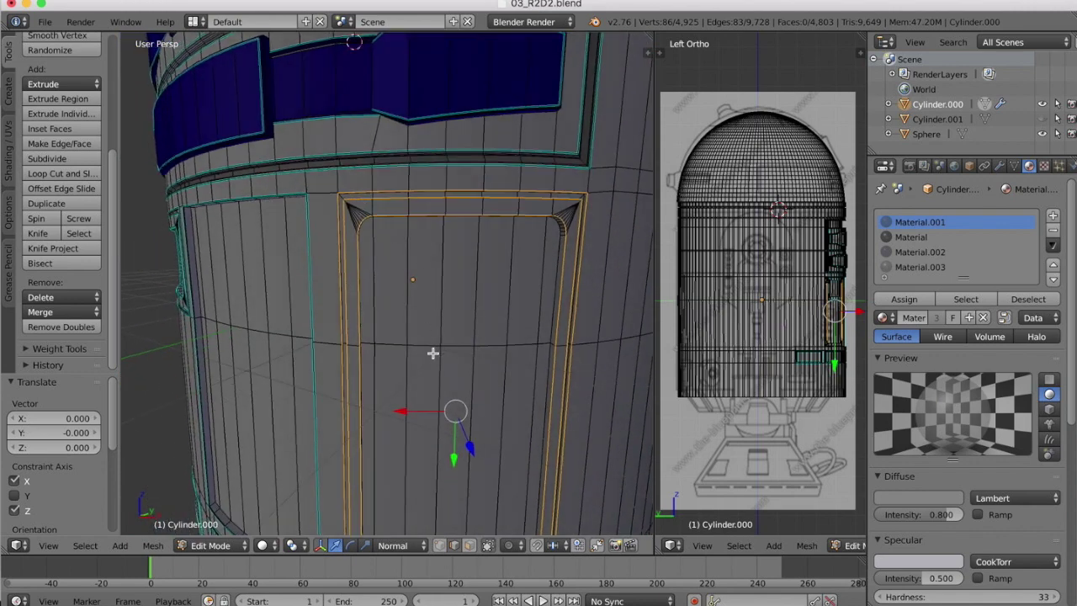
key("ctrl+b")
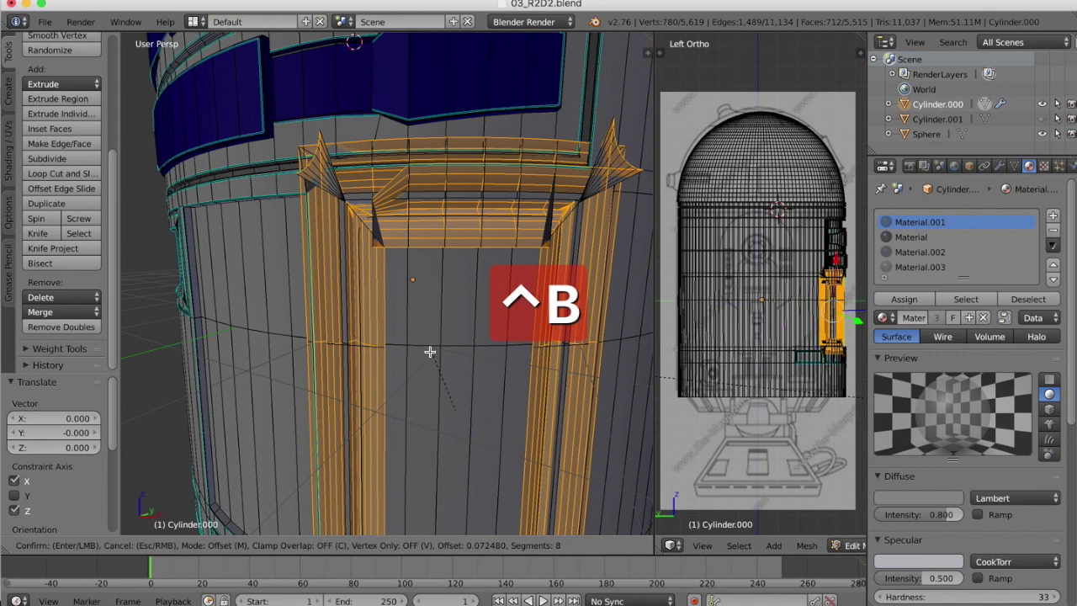
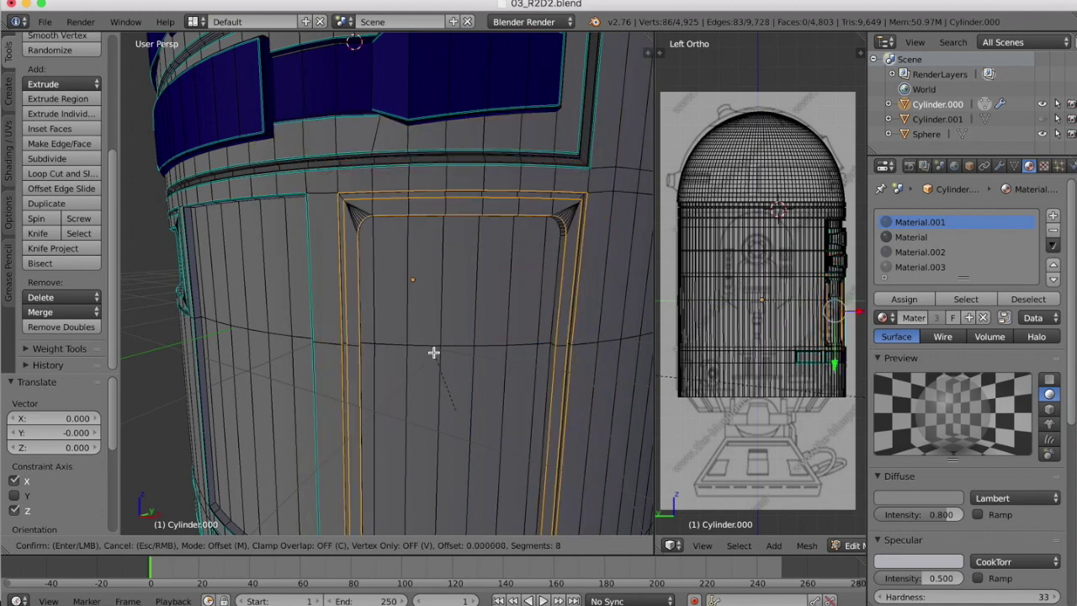
type("0.05")
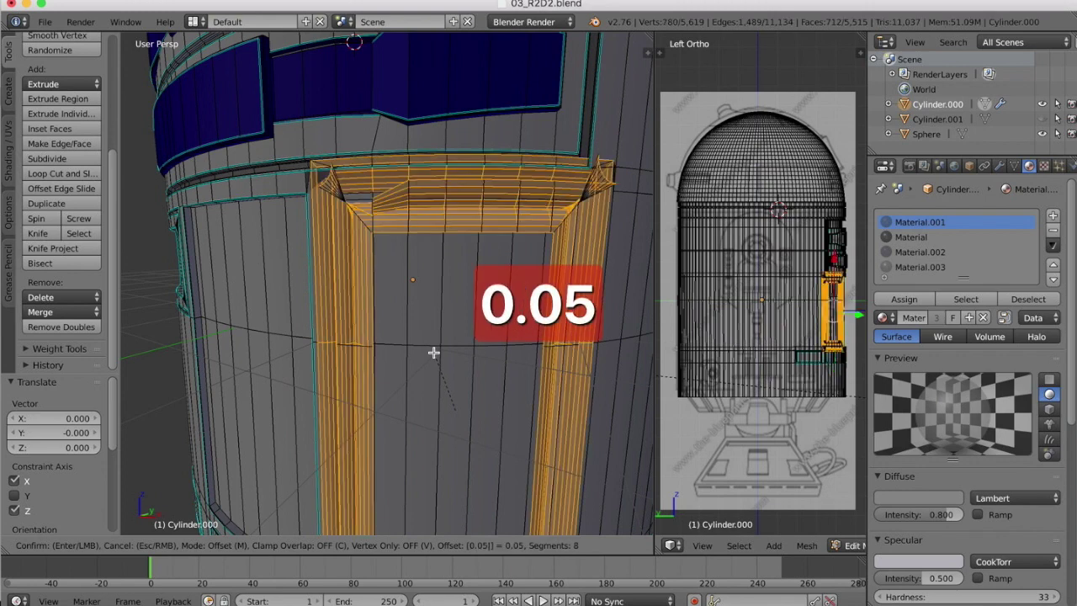
key("BackSpace")
type("05")
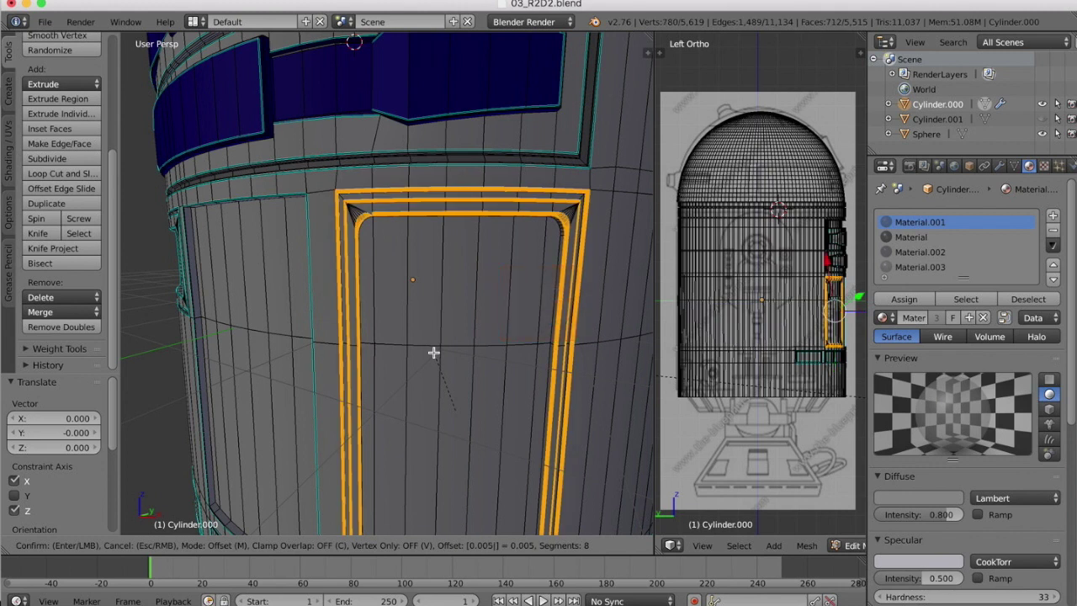
key("BackSpace")
type("3")
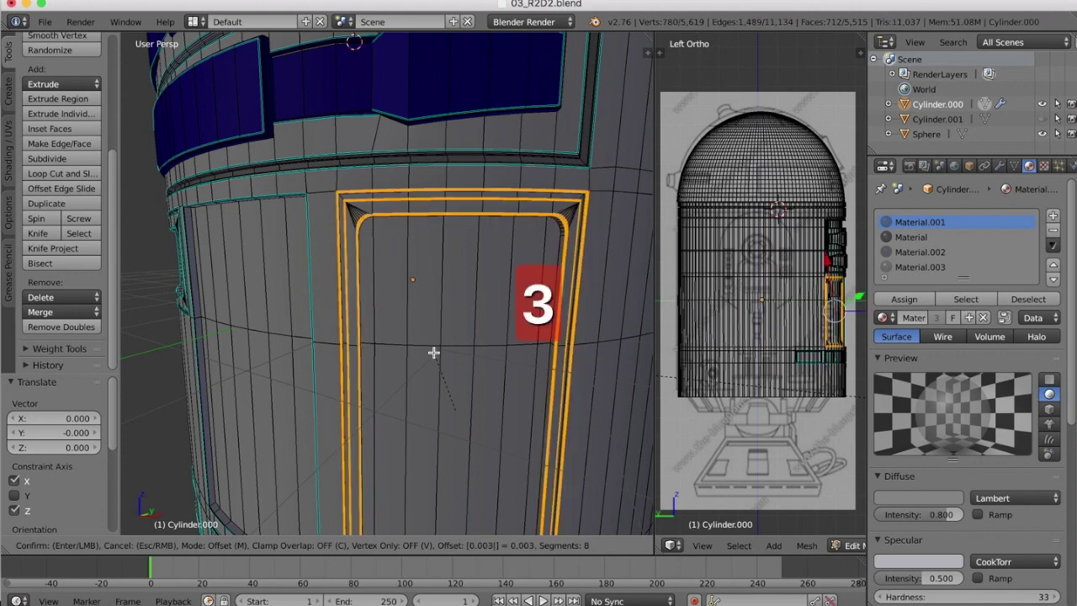
left_click(433, 353)
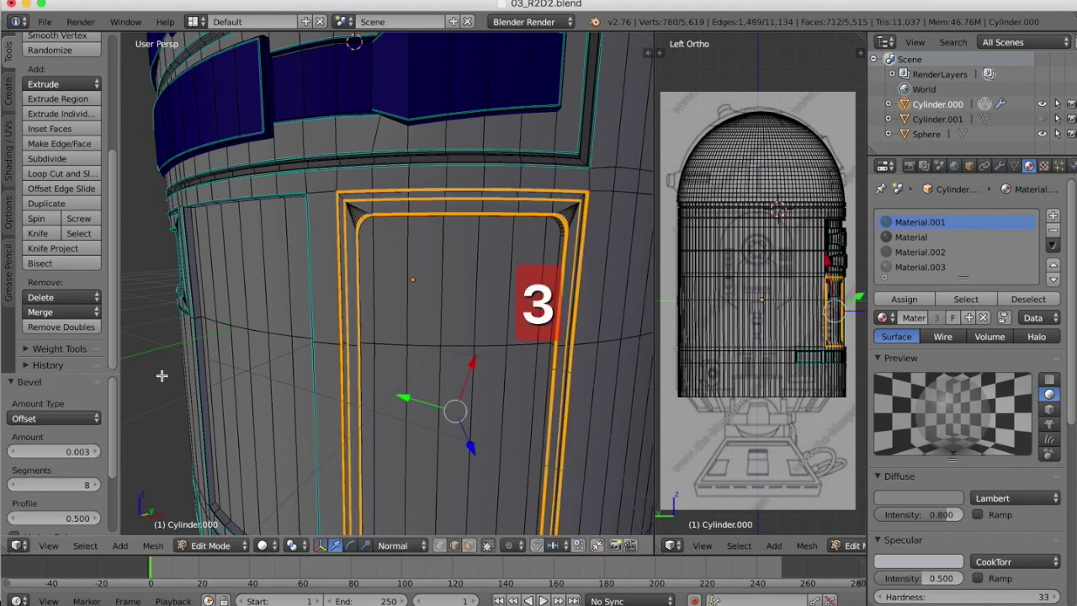
Step: Reduce the panel outline bevel to 2 segments
left_click(16, 488)
left_click(15, 489)
left_click(16, 489)
left_click(15, 489)
left_click(15, 489)
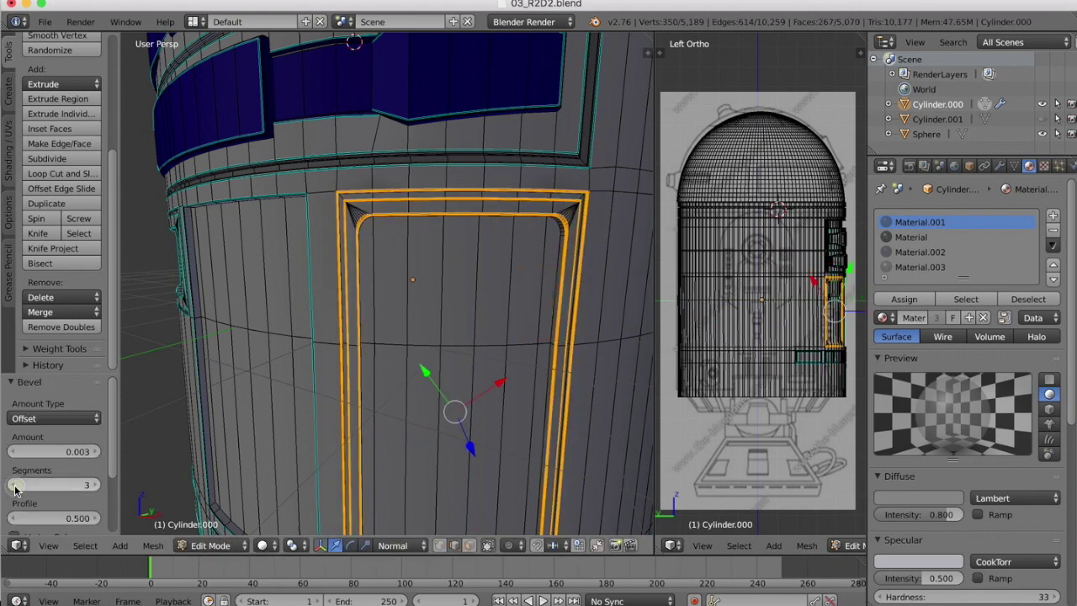
left_click(15, 486)
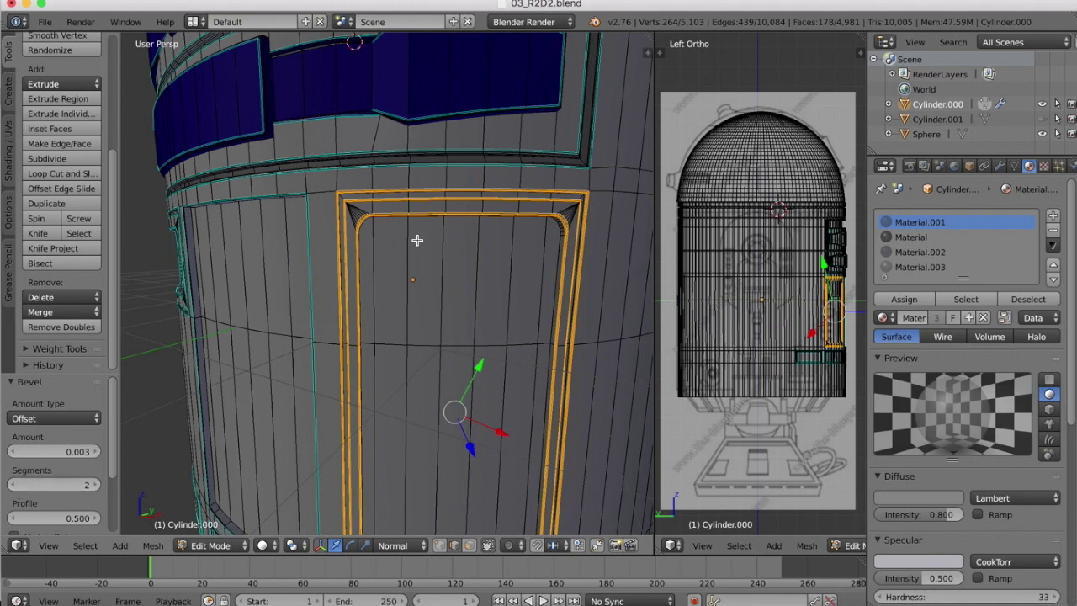
Step: Select the edges along the top of the beveled panel's outermost outline
right_click(389, 184)
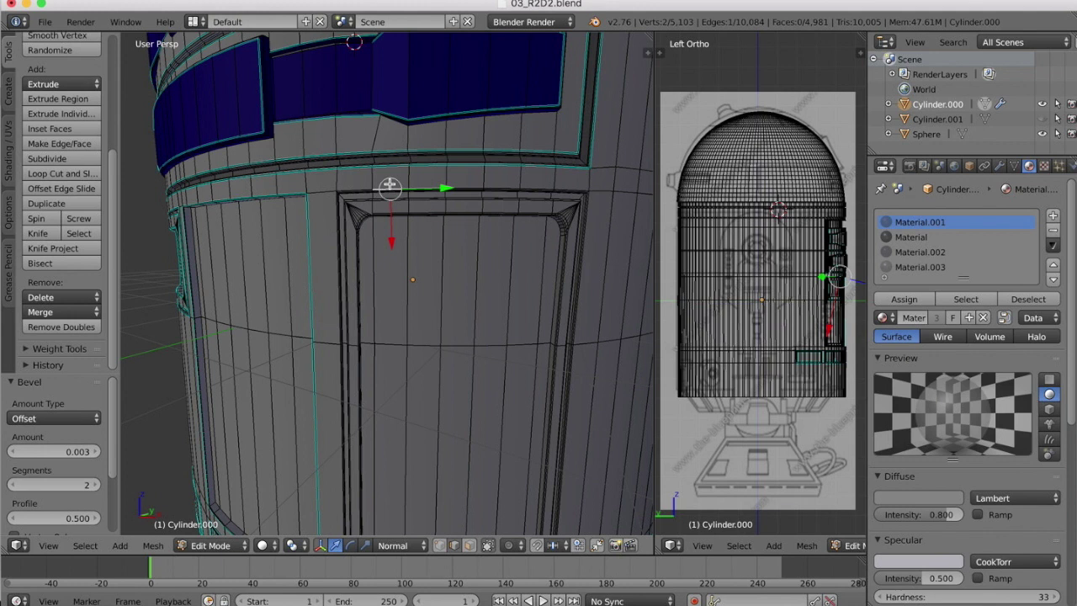
right_click(468, 181, "shift")
right_click(505, 180, "shift")
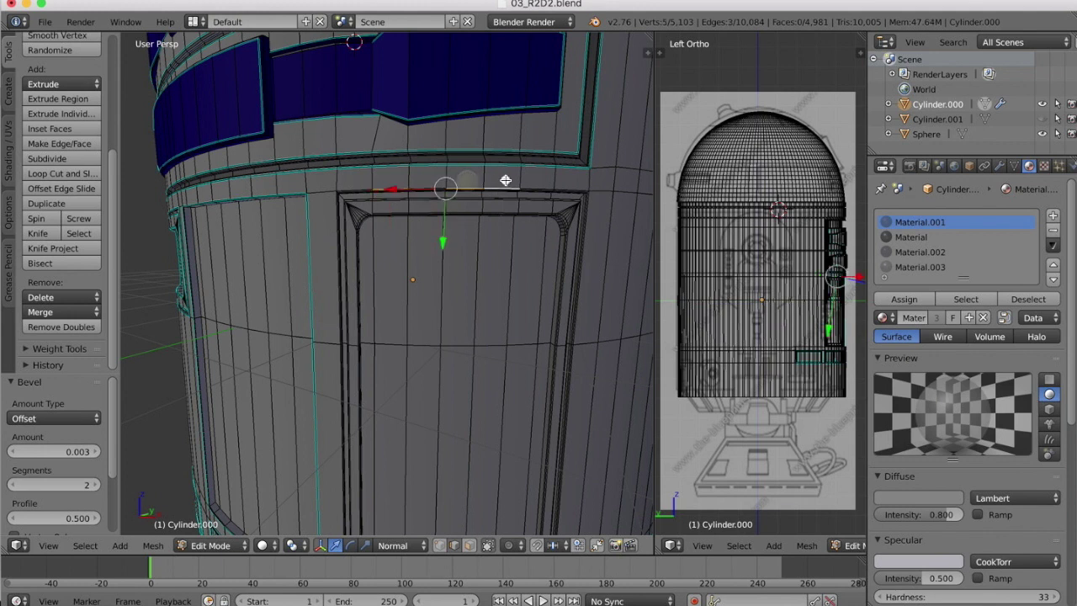
right_click(536, 179, "shift")
right_click(578, 186, "shift")
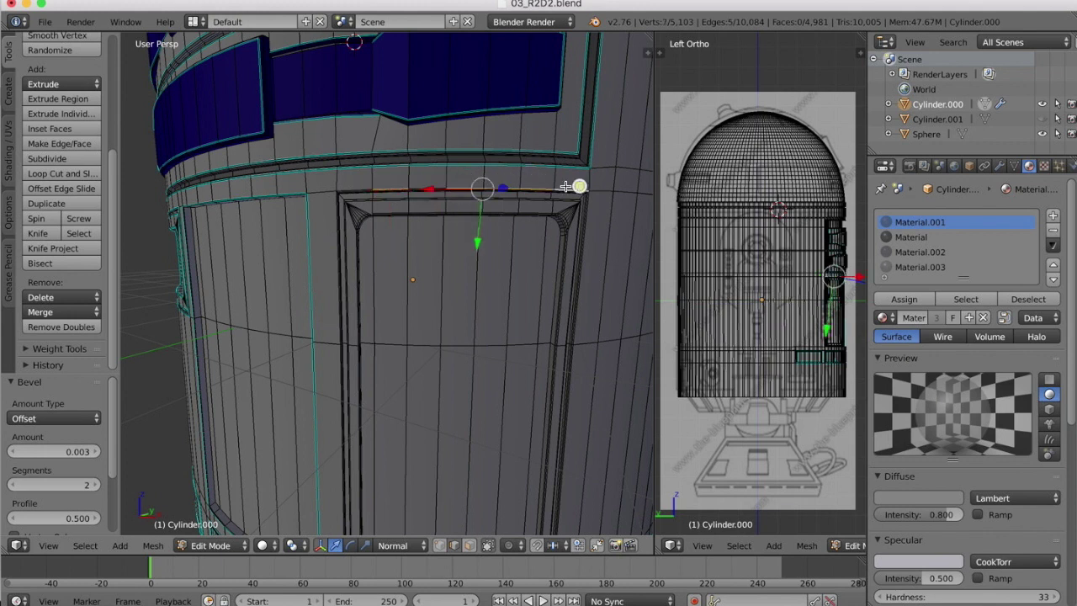
right_click(368, 181, "shift")
Step: Add the upper and lower edges of the outermost outline's left and right sides to the selection
right_click(330, 221, "shift")
right_click(590, 246, "shift")
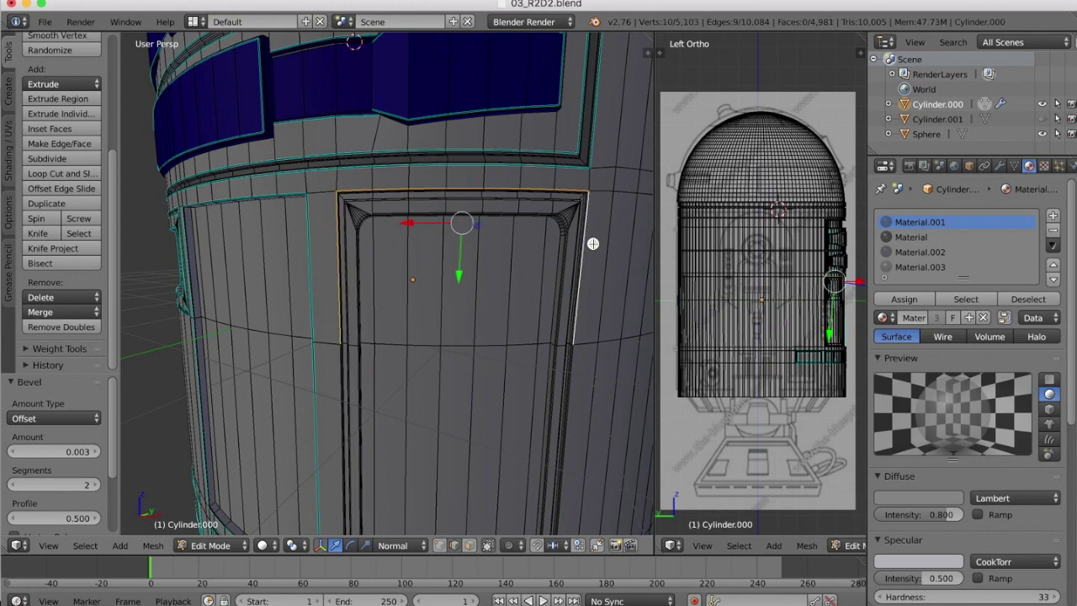
right_click(580, 379, "shift")
right_click(340, 375, "shift")
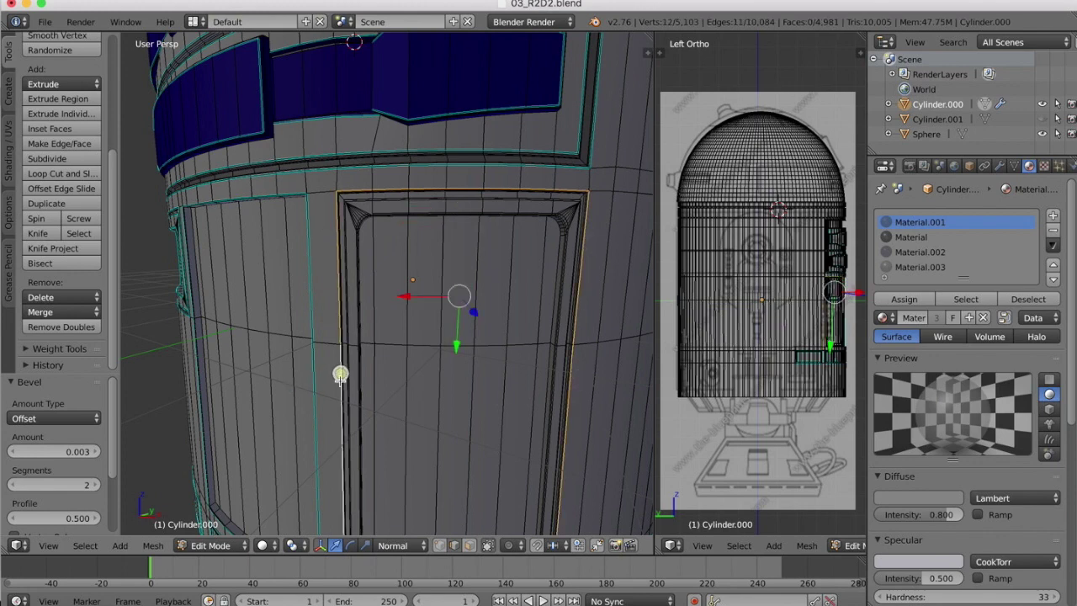
Step: Add the edges along the bottom of the panel's outermost outline to the selection
scroll(431, 390, "down", 5, "shift")
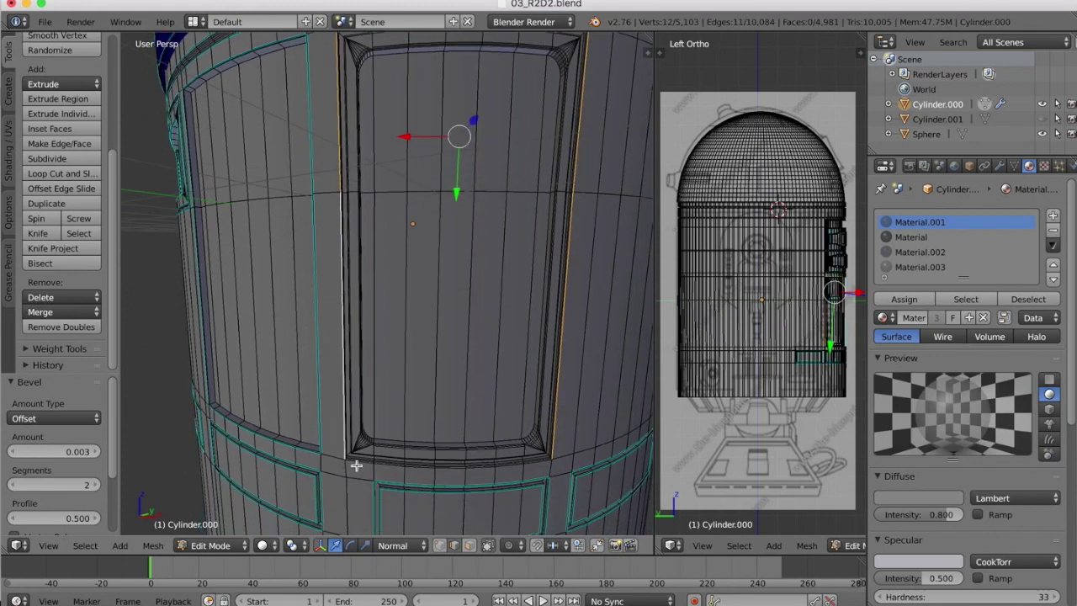
right_click(357, 465, "shift")
right_click(392, 465, "shift")
right_click(413, 465, "shift")
right_click(441, 474, "shift")
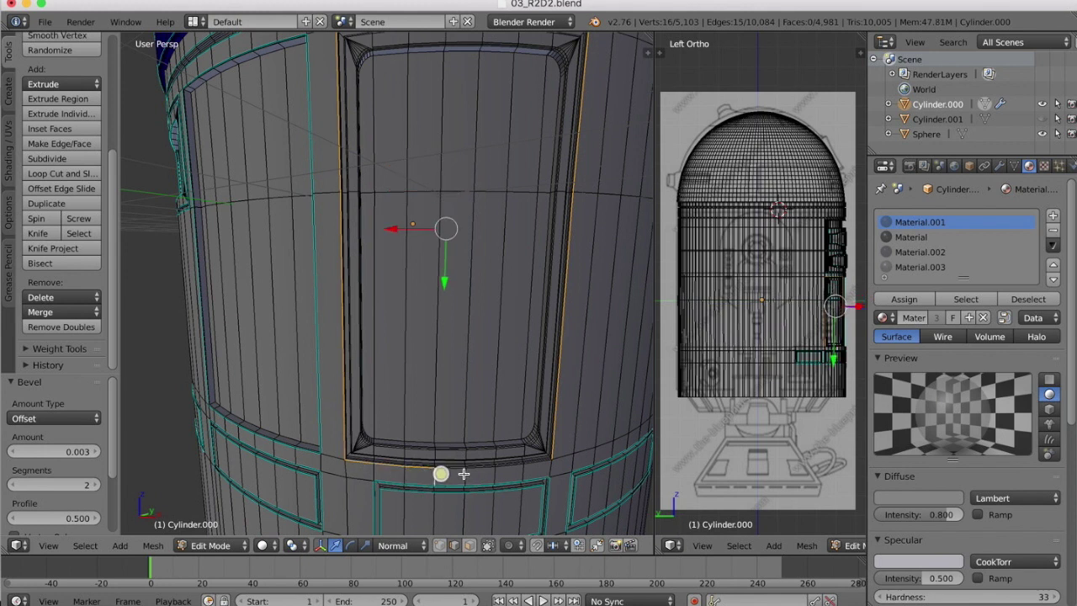
right_click(477, 469, "shift")
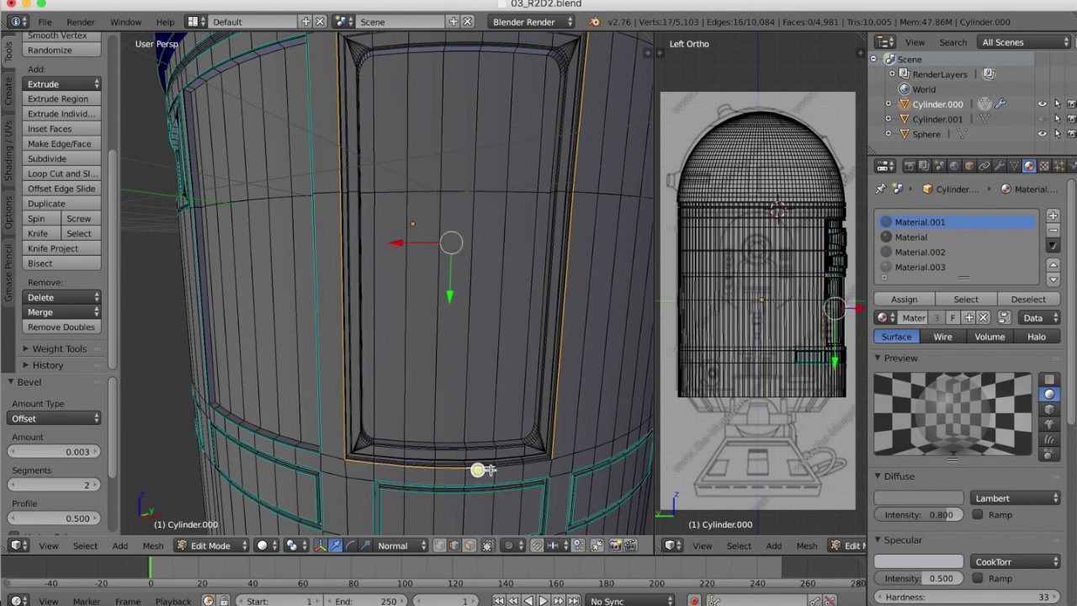
right_click(545, 458, "shift")
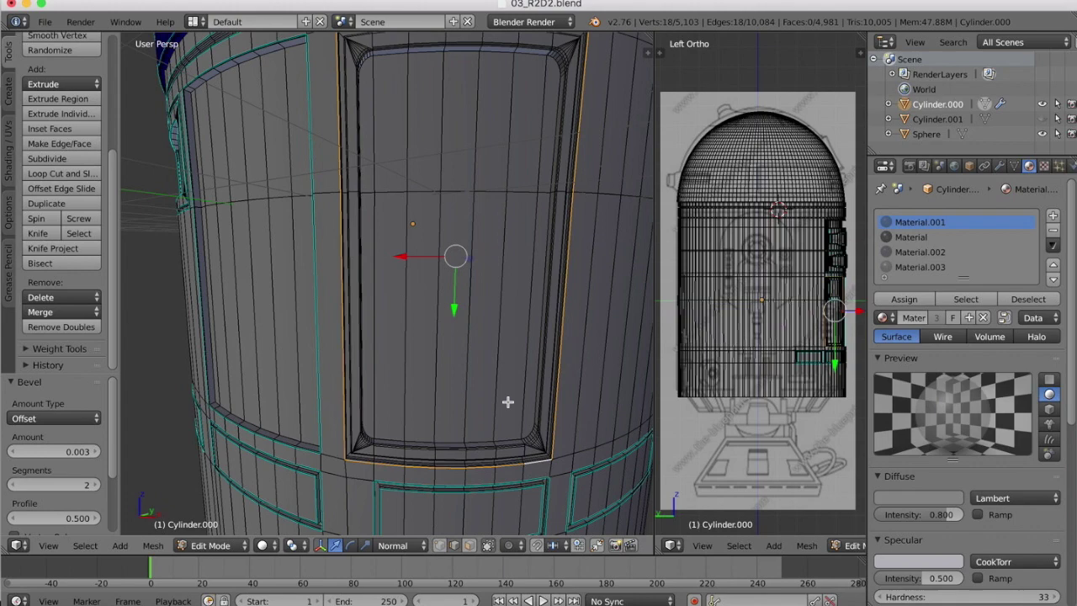
Step: Add the right-hand edges along the top of the inner rounded outline to the selection
scroll(510, 141, "up", 6, "shift")
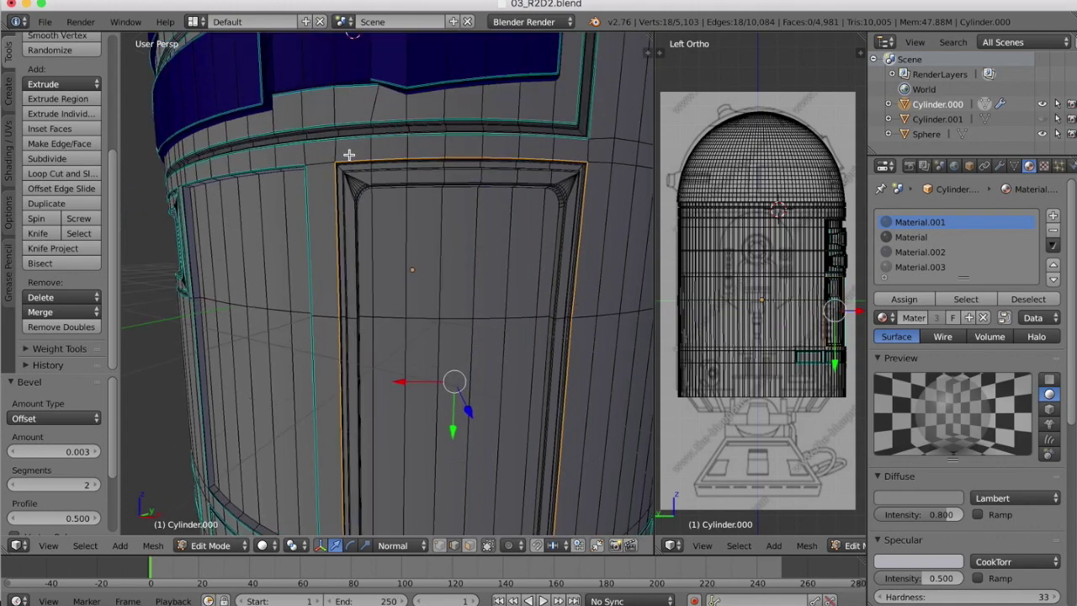
scroll(349, 155, "left", 5)
scroll(350, 155, "down", 4)
scroll(403, 128, "up", 5)
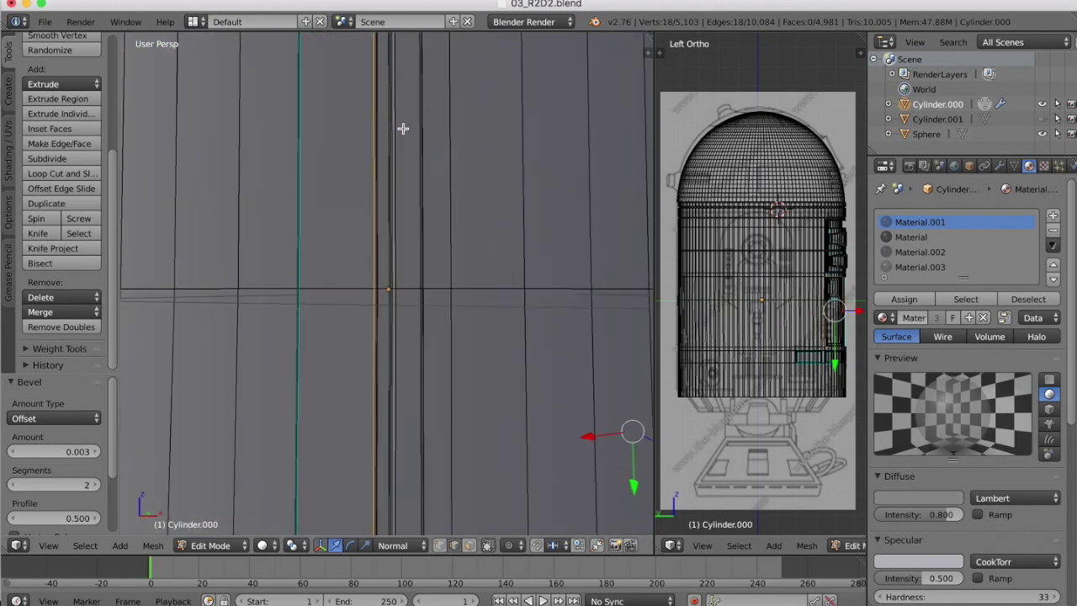
scroll(403, 128, "down", 8)
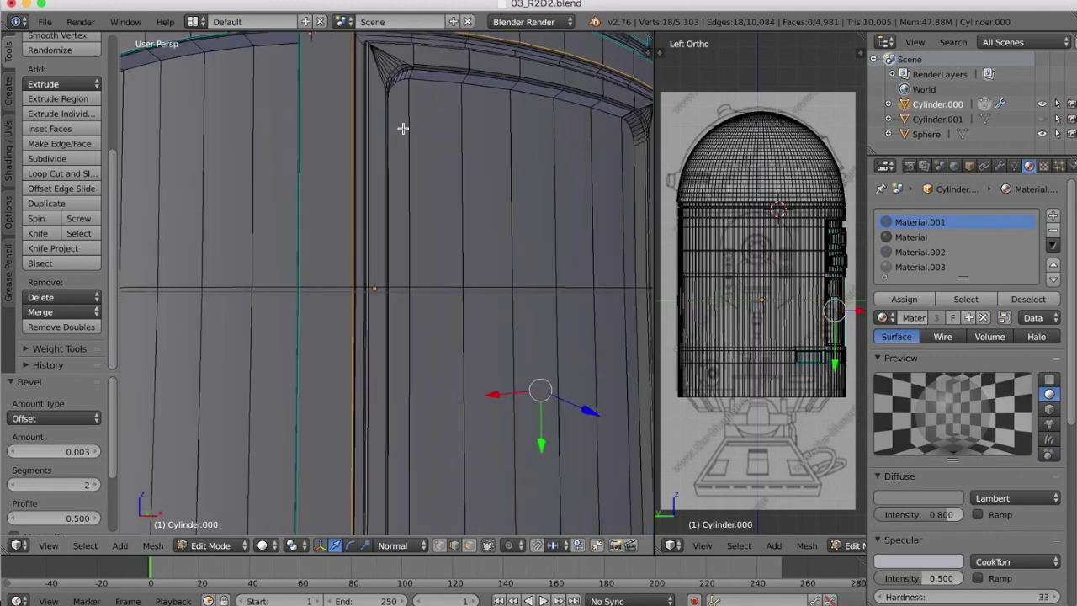
scroll(403, 128, "up", 4)
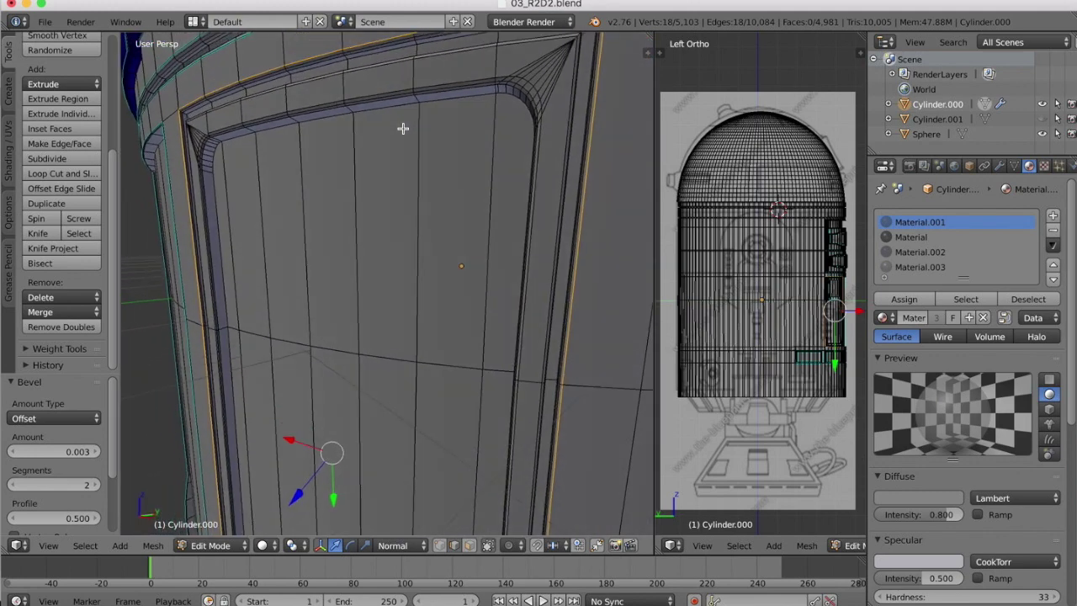
right_click(369, 84, "shift")
right_click(444, 82, "shift")
right_click(504, 71, "shift")
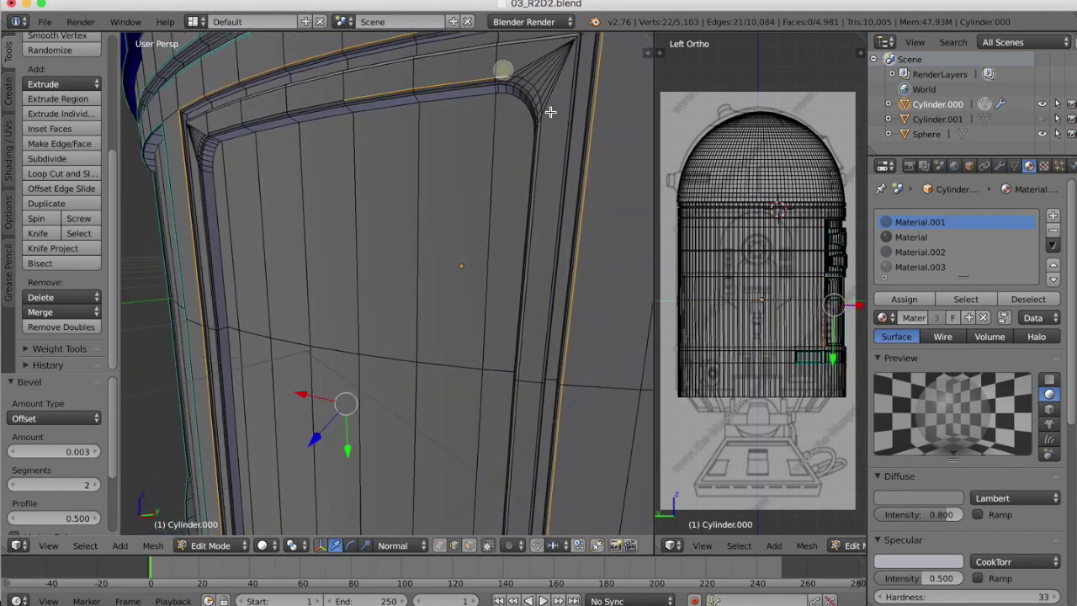
Step: Add the right side edges of the inner rounded outline and the middle outline to the selection
right_click(545, 135, "alt+shift")
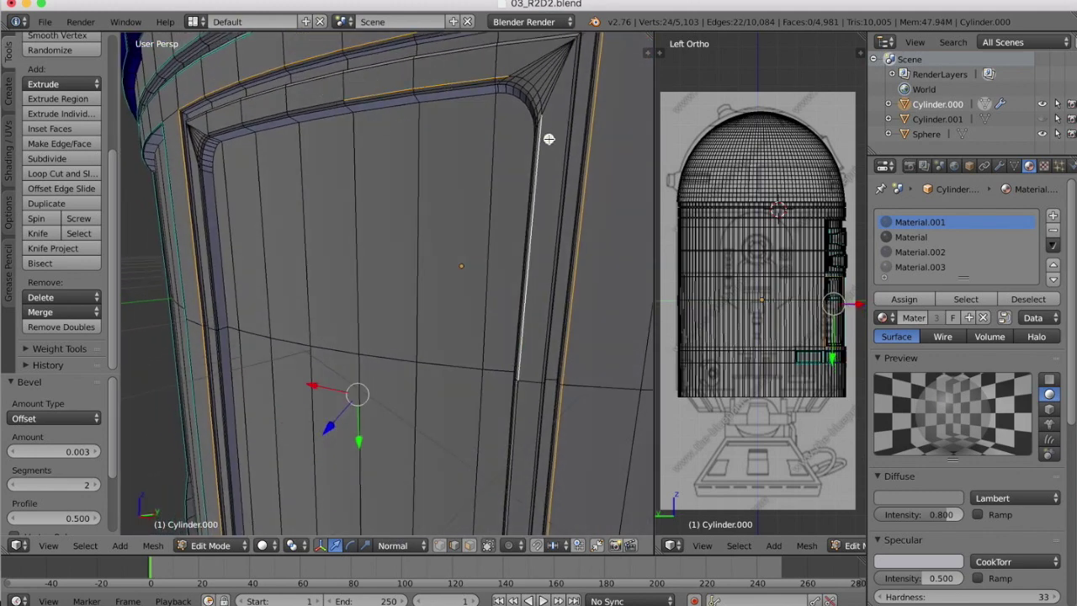
right_click(528, 406, "alt+shift")
right_click(519, 429, "alt+shift")
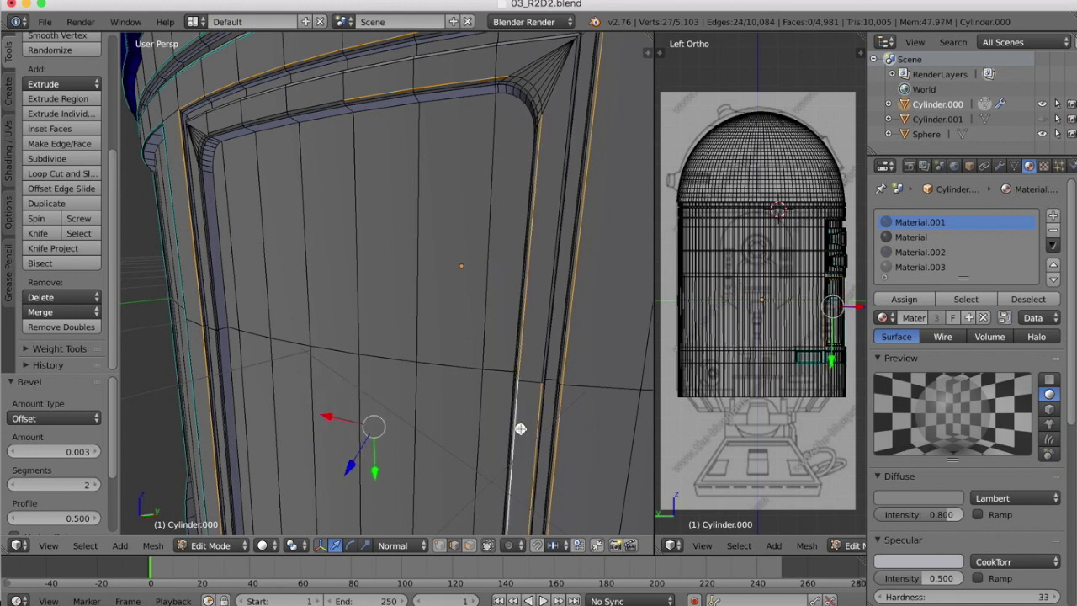
right_click(550, 278, "alt+shift")
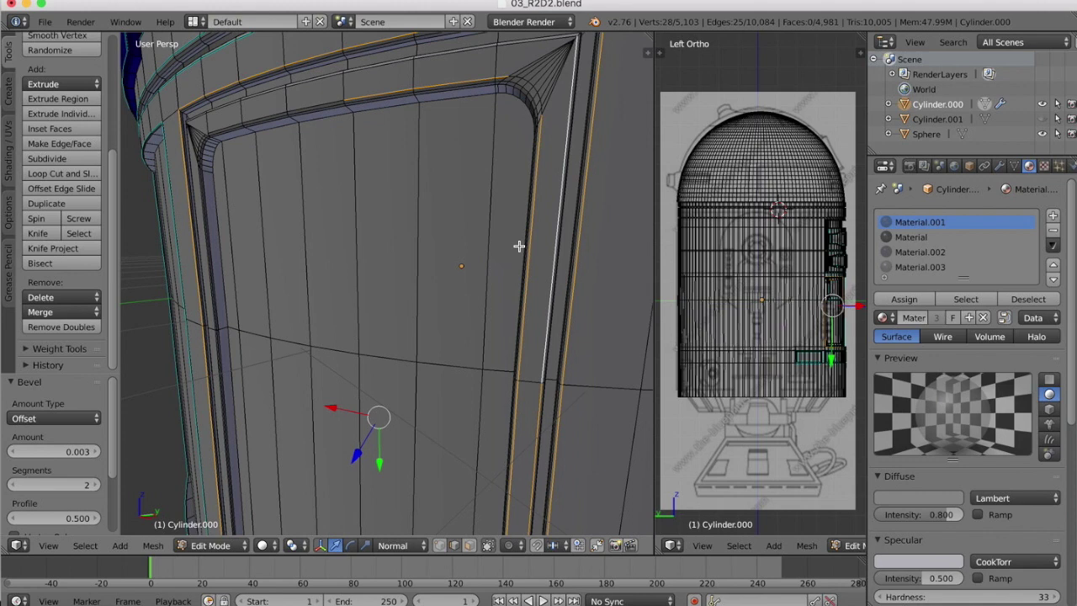
Step: Add the edges along the top of the panel's middle outline to the selection, from the right corner to the left
middle_click_drag(519, 246, 520, 247)
right_click(526, 47, "alt+shift")
right_click(477, 52, "alt+shift")
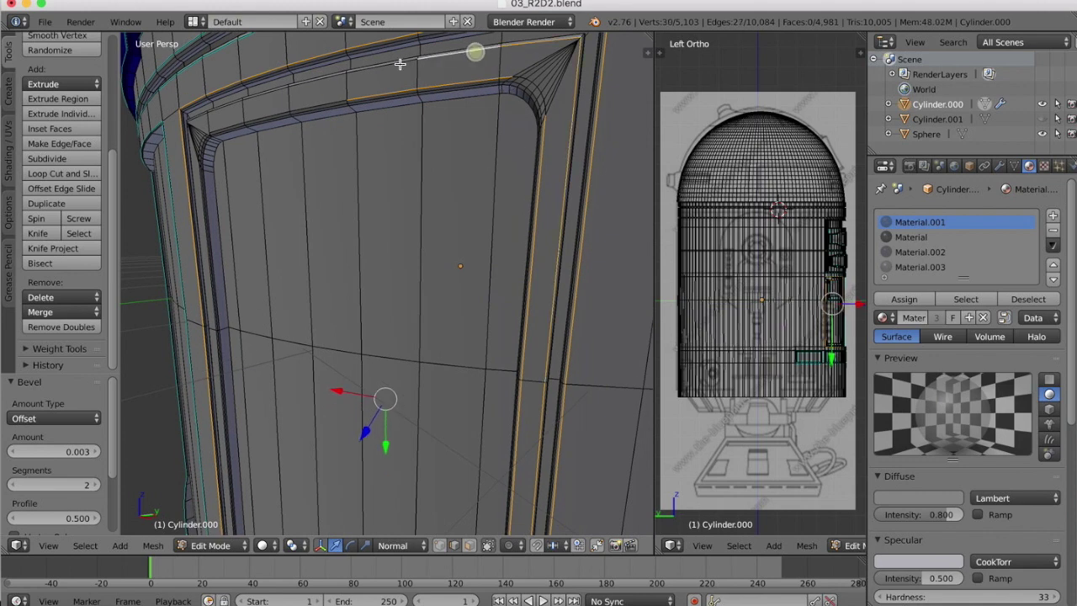
right_click(399, 63, "alt+shift")
right_click(319, 81, "alt+shift")
middle_click_drag(318, 82, 319, 83)
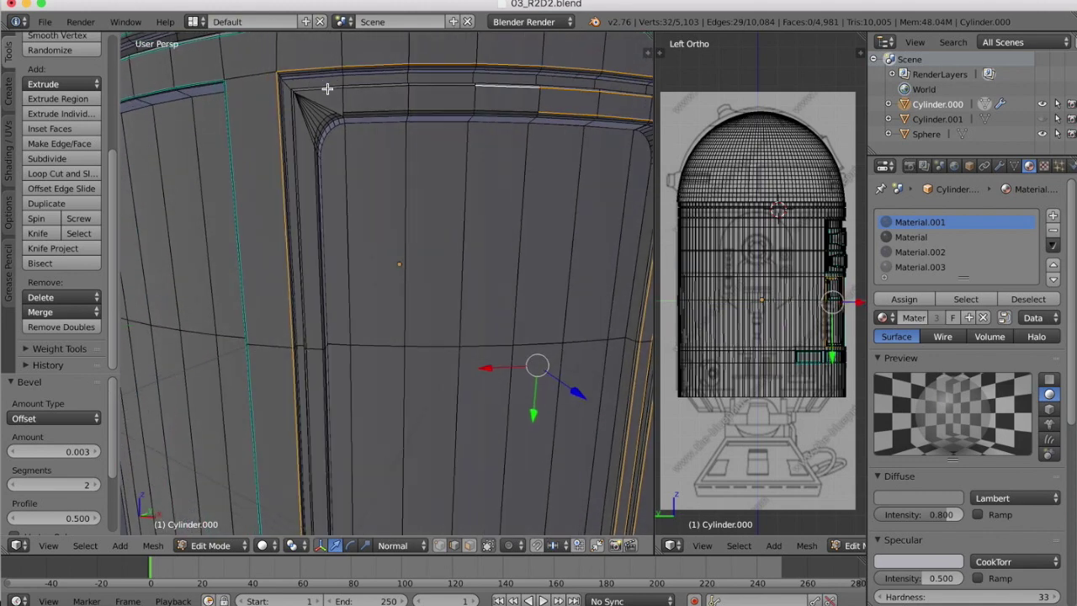
right_click(325, 90, "shift")
right_click(372, 89, "shift")
right_click(445, 92, "alt+shift")
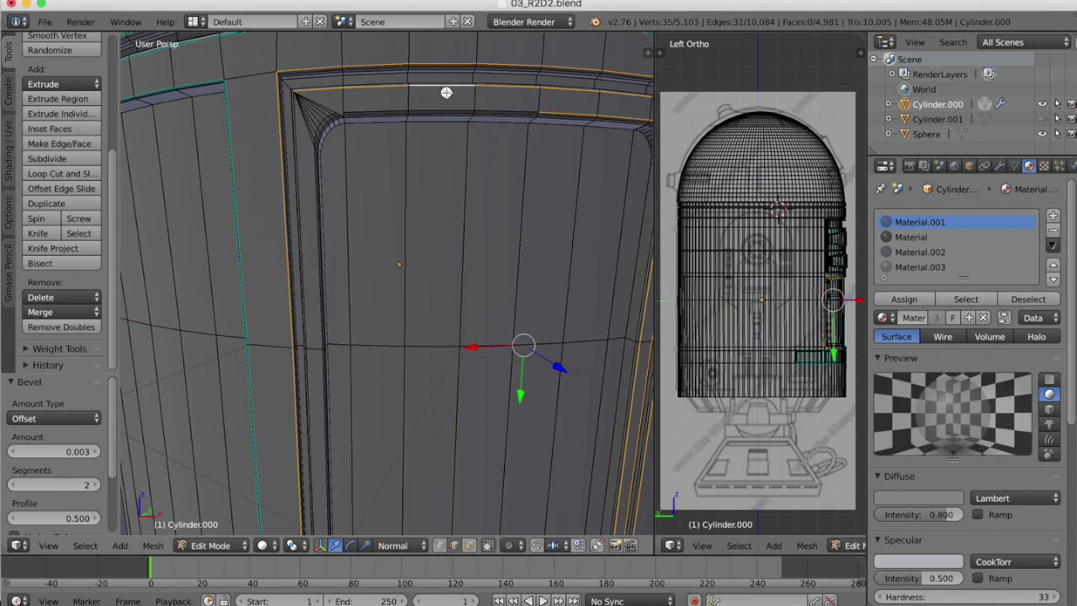
Step: Add the left side edges of the middle outline and the inner rounded outline to the selection
right_click(303, 149, "alt+shift")
right_click(313, 368, "alt+shift")
right_click(315, 281, "alt+shift")
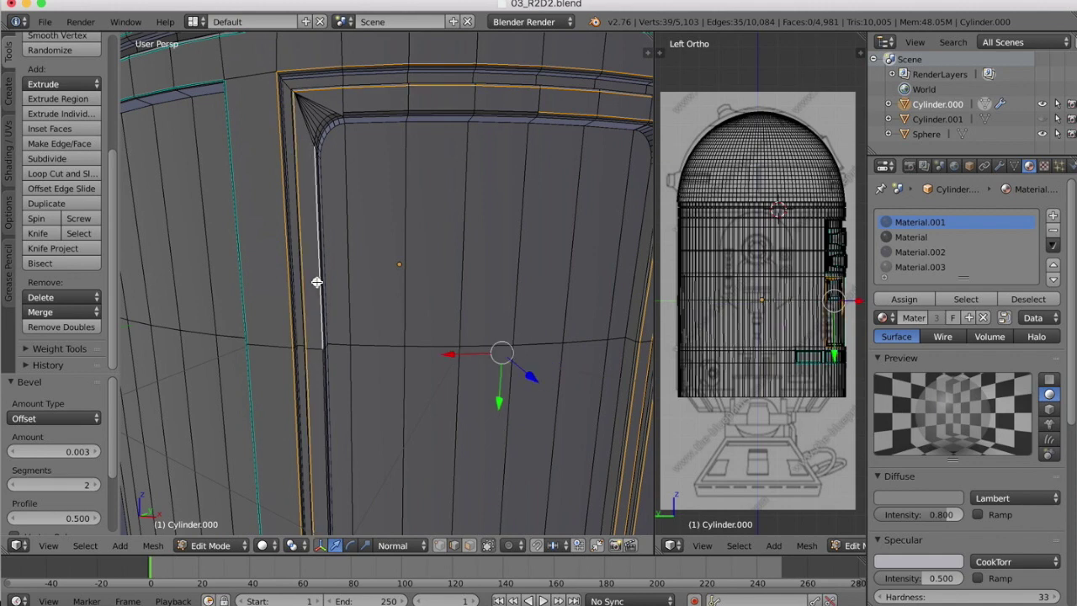
right_click(318, 384, "alt+shift")
Step: Add the straight edges along the bottom of the inner rounded outline to the selection
scroll(364, 430, "down", 10, "shift")
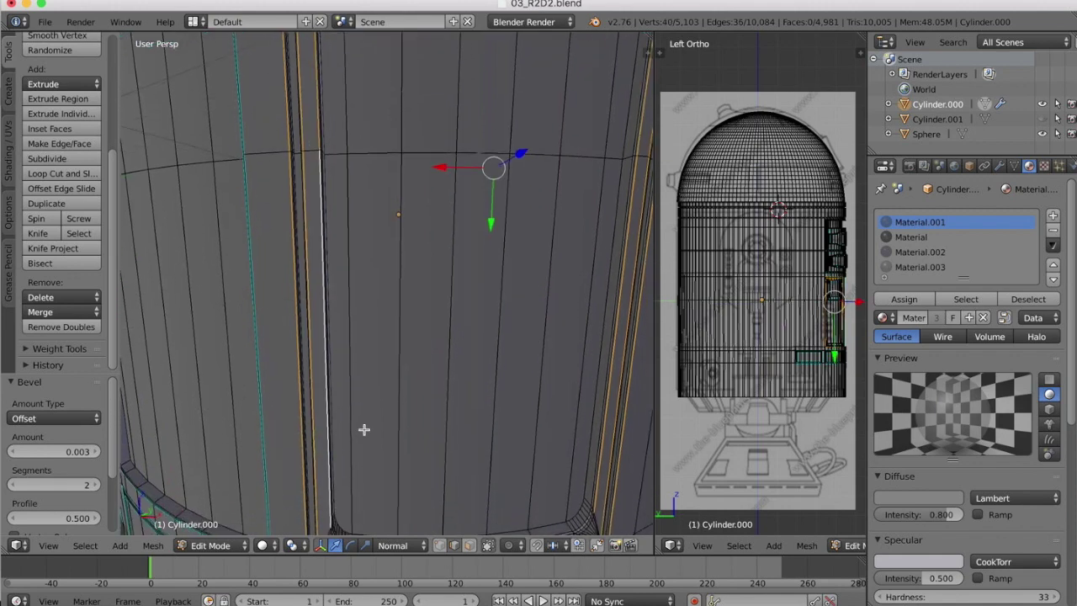
right_click(367, 365, "shift")
right_click(422, 365, "shift")
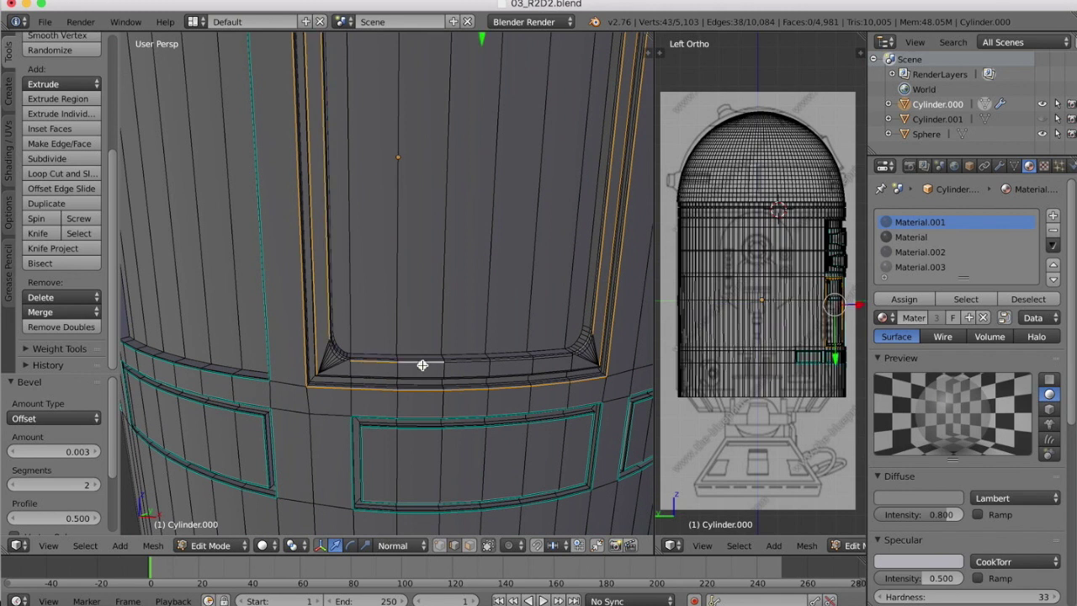
right_click(468, 365, "shift")
right_click(513, 365, "shift")
right_click(556, 362, "shift")
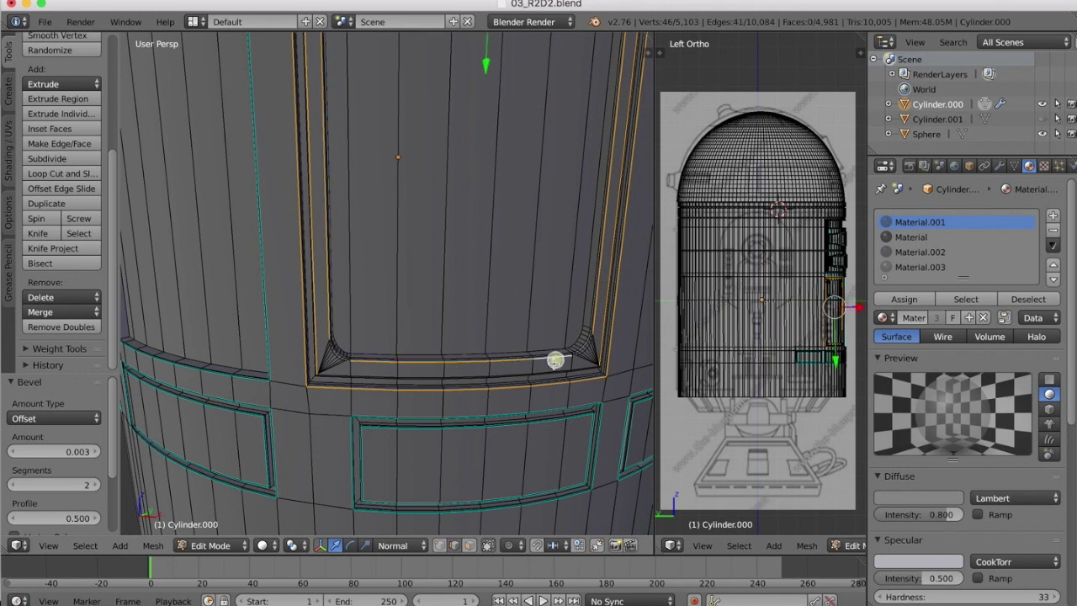
Step: Add the edges along the bottom of the panel's middle outline to the selection, from the right corner to the left
right_click(556, 367, "shift")
right_click(579, 365, "shift")
right_click(519, 371, "shift")
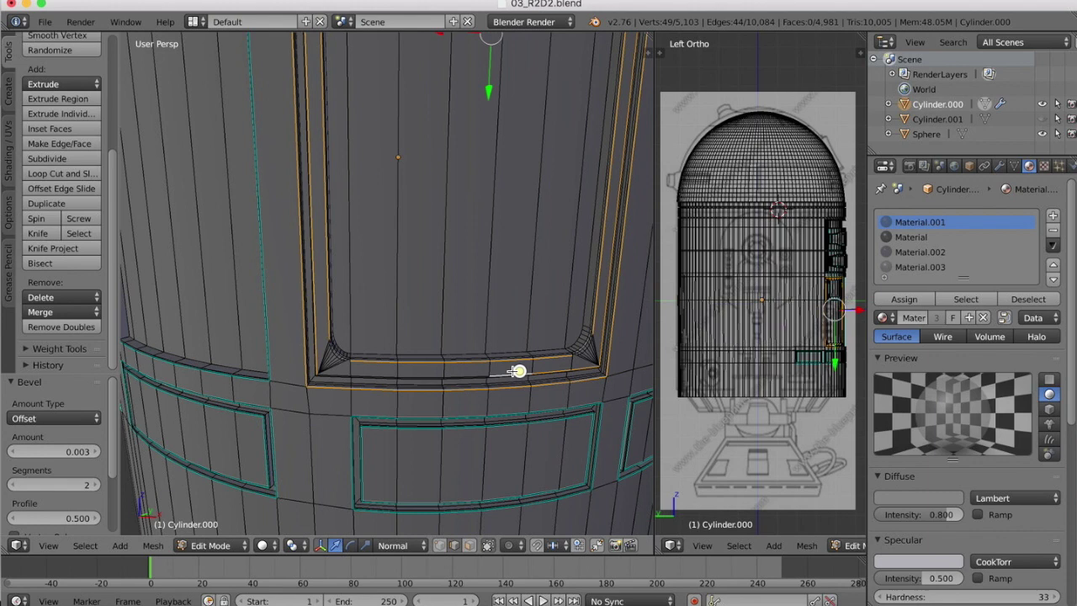
right_click(469, 371, "shift")
right_click(419, 372, "shift")
right_click(368, 373, "alt+shift")
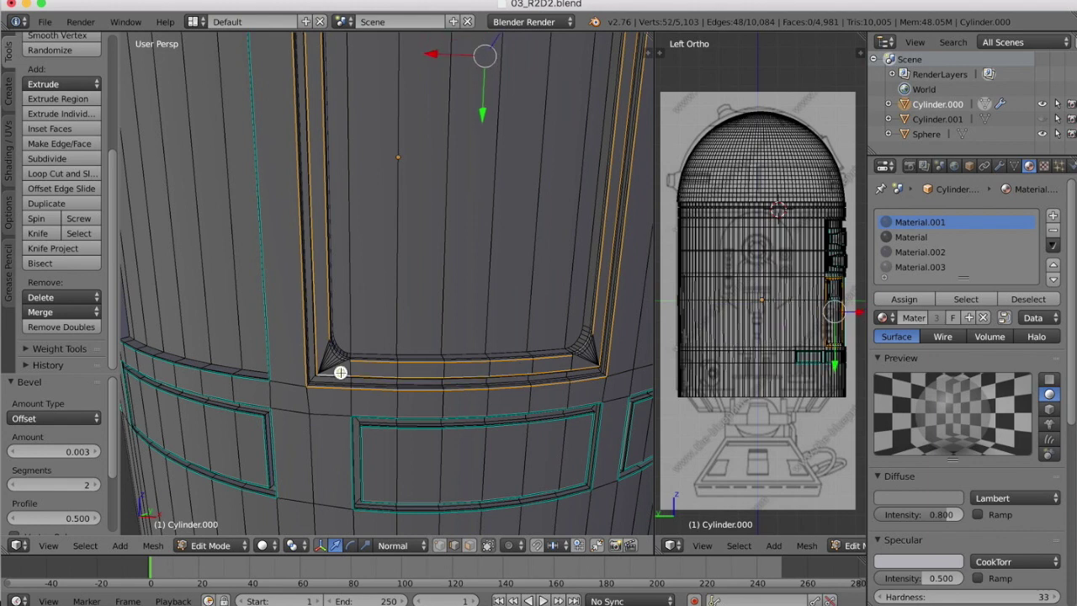
Step: Add the remaining straight edges along the top of the inner rounded outline to the selection
scroll(414, 236, "up", 10, "shift")
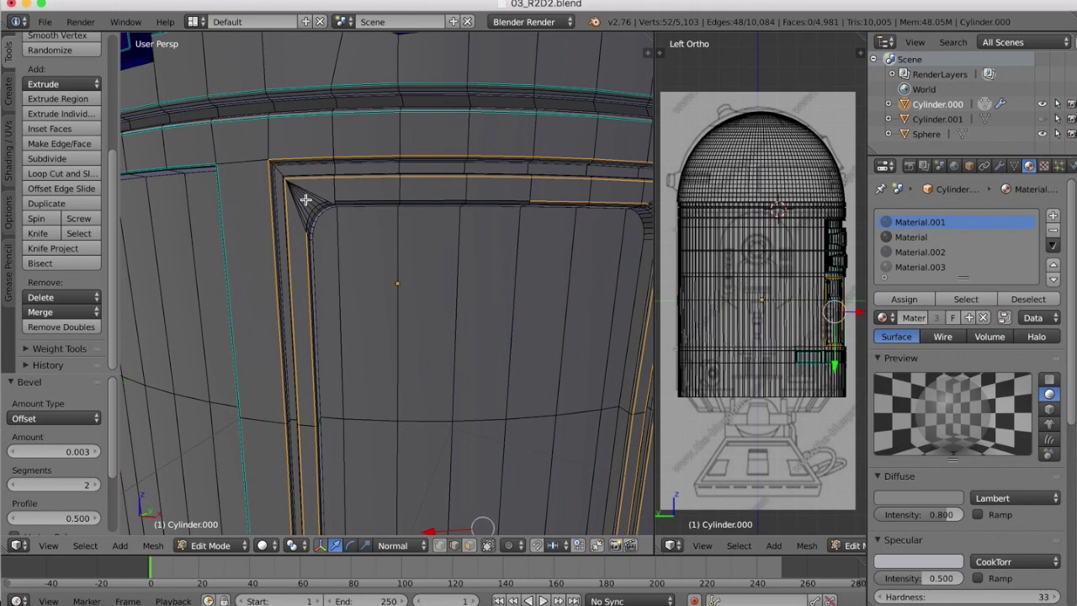
scroll(306, 199, "up", 5, "ctrl")
right_click(343, 155, "alt+shift")
right_click(429, 150, "alt+shift")
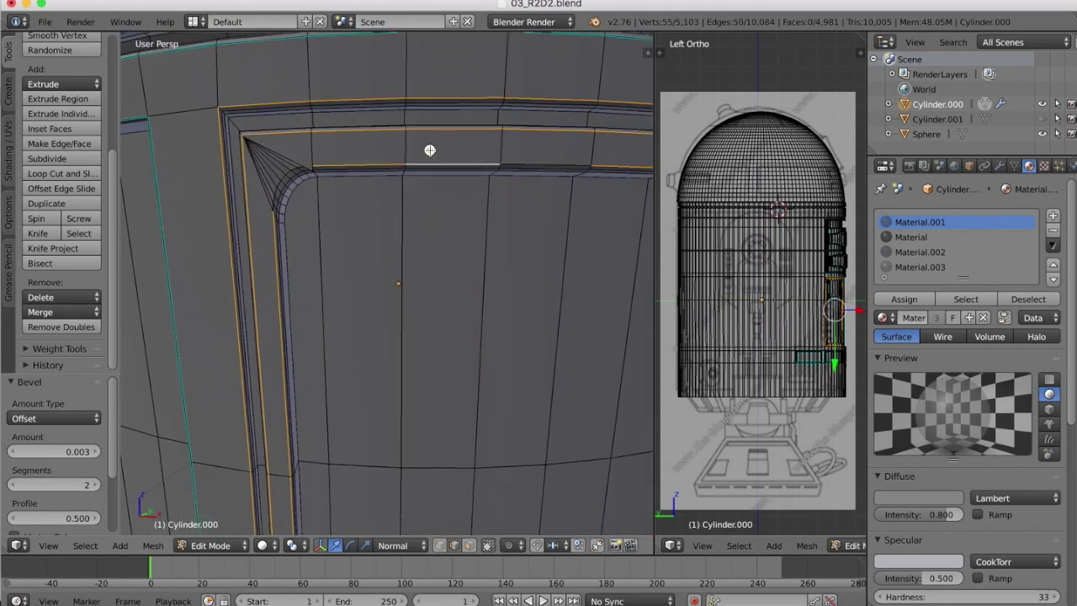
right_click(531, 146, "shift")
right_click(531, 145, "shift")
right_click(531, 163, "shift")
Step: Add the curved edges of the inner outline's top-left rounded corner to the selection
scroll(285, 182, "up", 5)
scroll(285, 176, "down", 3)
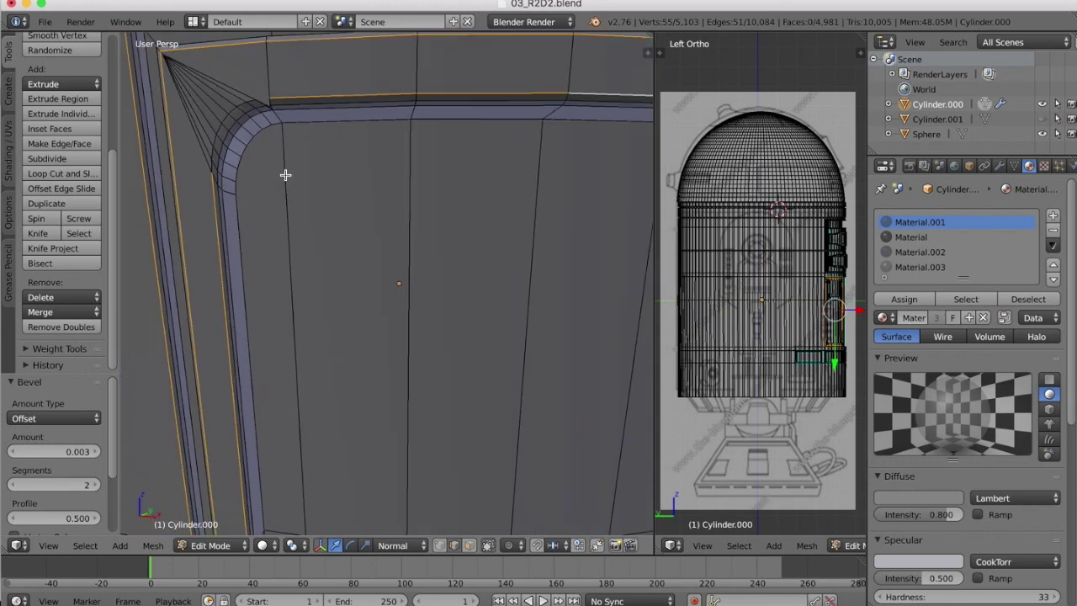
scroll(285, 175, "left", 3)
scroll(330, 152, "down", 5)
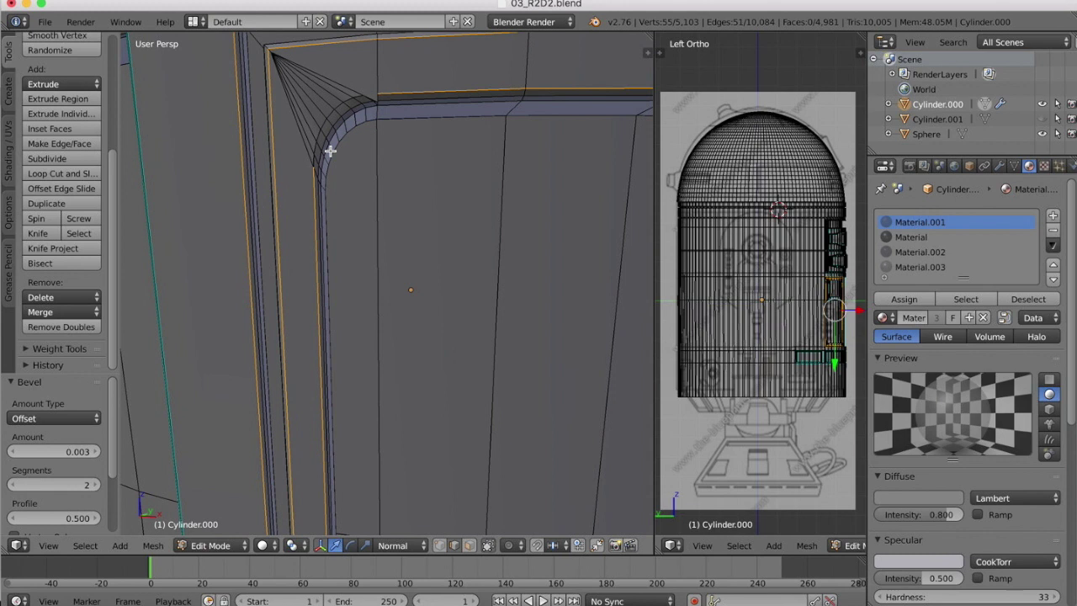
right_click(362, 63, "shift")
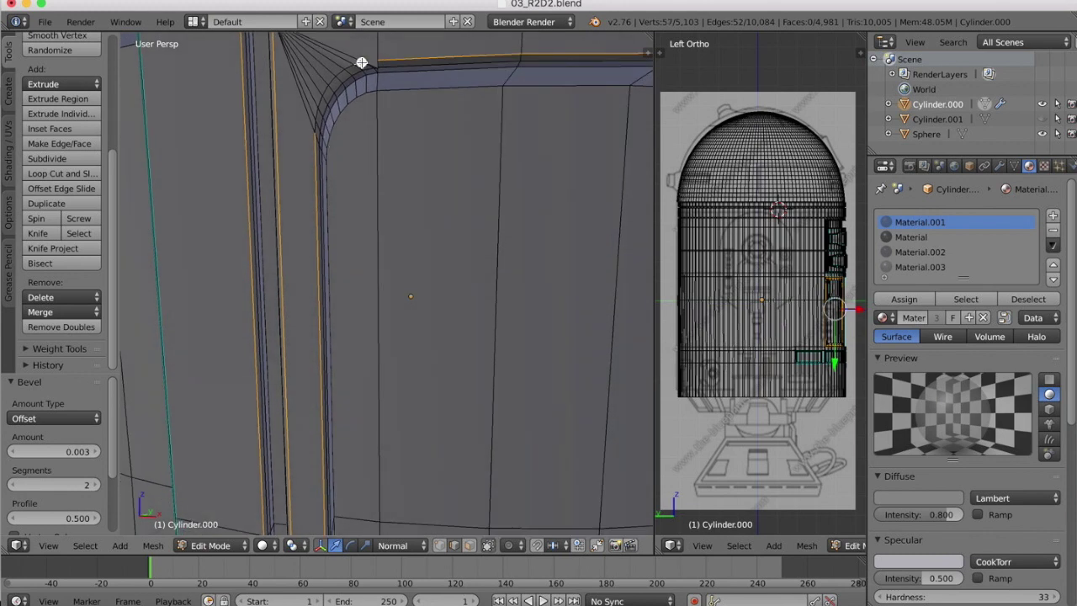
right_click(342, 72, "shift")
right_click(333, 78, "shift")
right_click(326, 89, "shift")
right_click(321, 98, "shift")
right_click(315, 111, "shift")
right_click(316, 122, "shift")
Step: Add the curved edges of the inner outline's top-right rounded corner to the selection
scroll(375, 60, "down", 2)
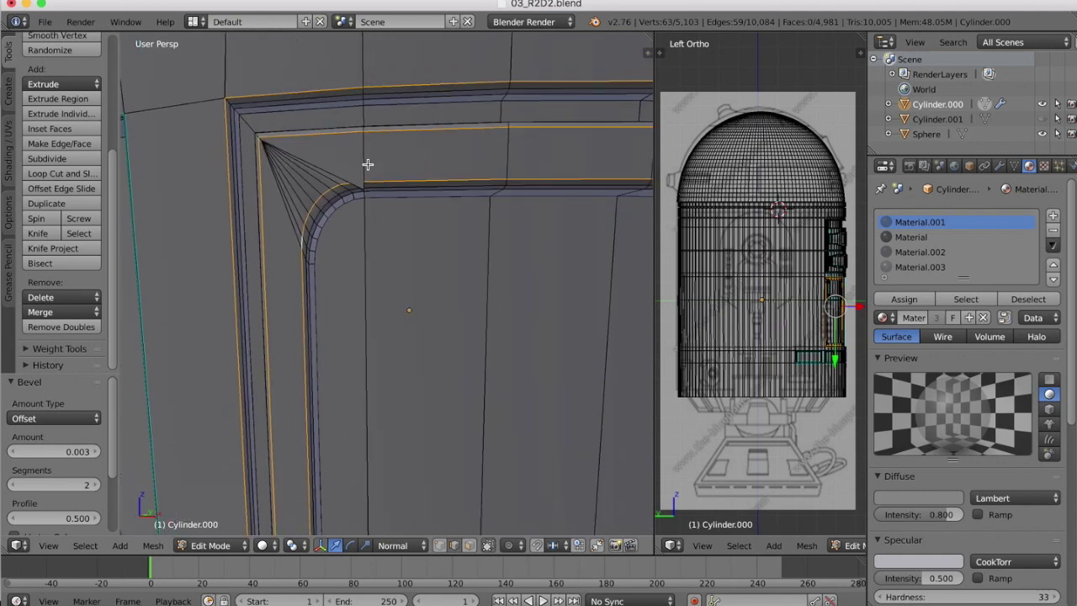
scroll(367, 164, "up", 4)
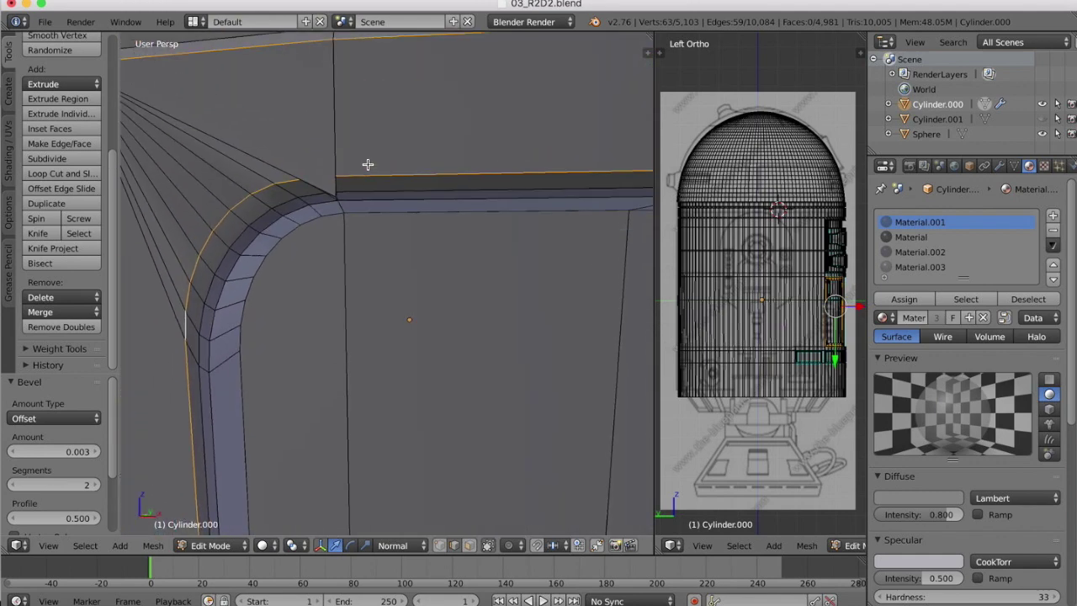
scroll(368, 164, "right", 8)
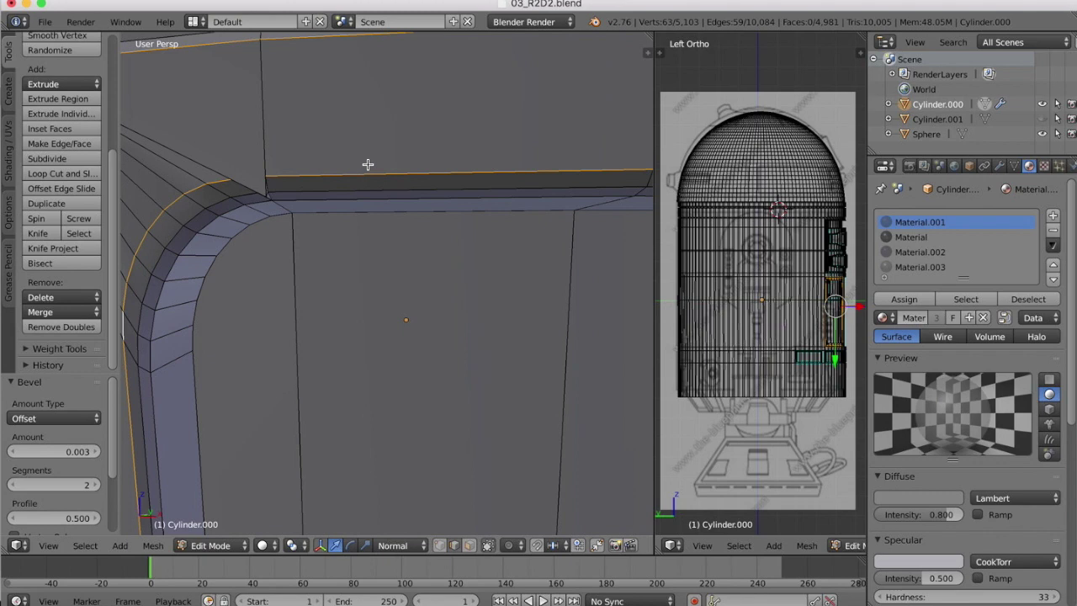
scroll(368, 164, "left", 2)
scroll(368, 164, "left", 3)
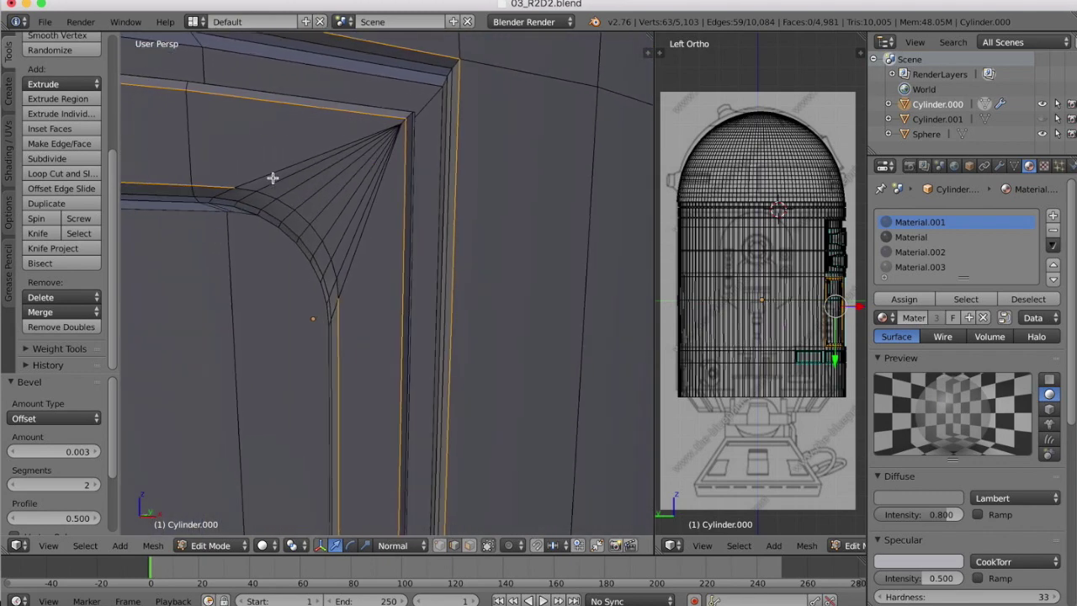
right_click(246, 191, "shift")
right_click(267, 196, "shift")
right_click(287, 205, "shift")
right_click(307, 214, "shift")
left_click_drag(321, 238, 338, 287)
right_click(337, 287, "shift")
Step: Add the curved edges of the inner outline's bottom-right and bottom-left rounded corners to the selection
scroll(383, 358, "down", 10, "shift")
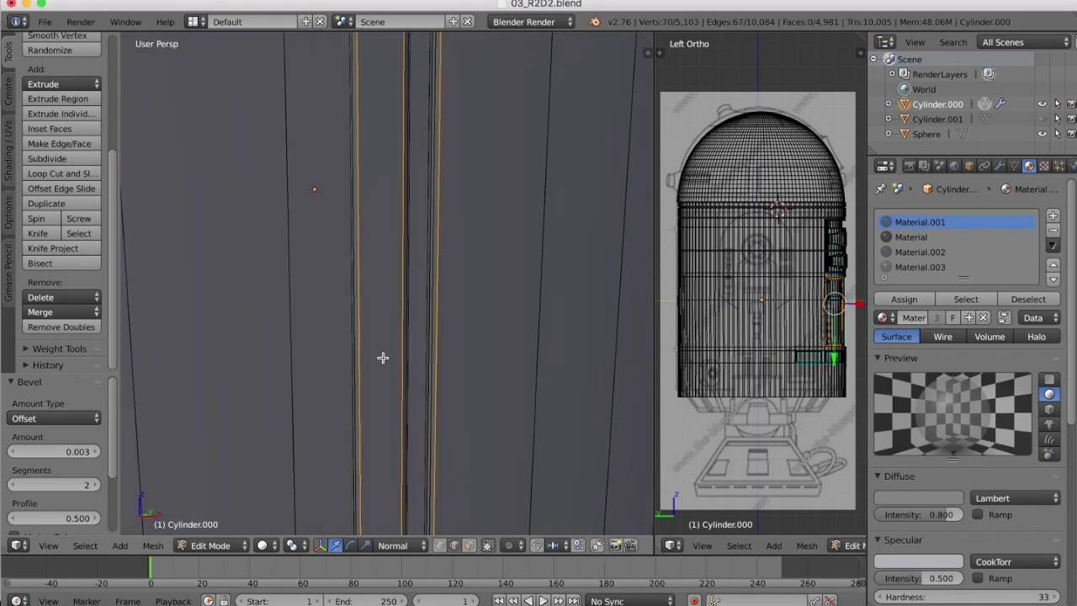
scroll(383, 357, "down", 5, "shift")
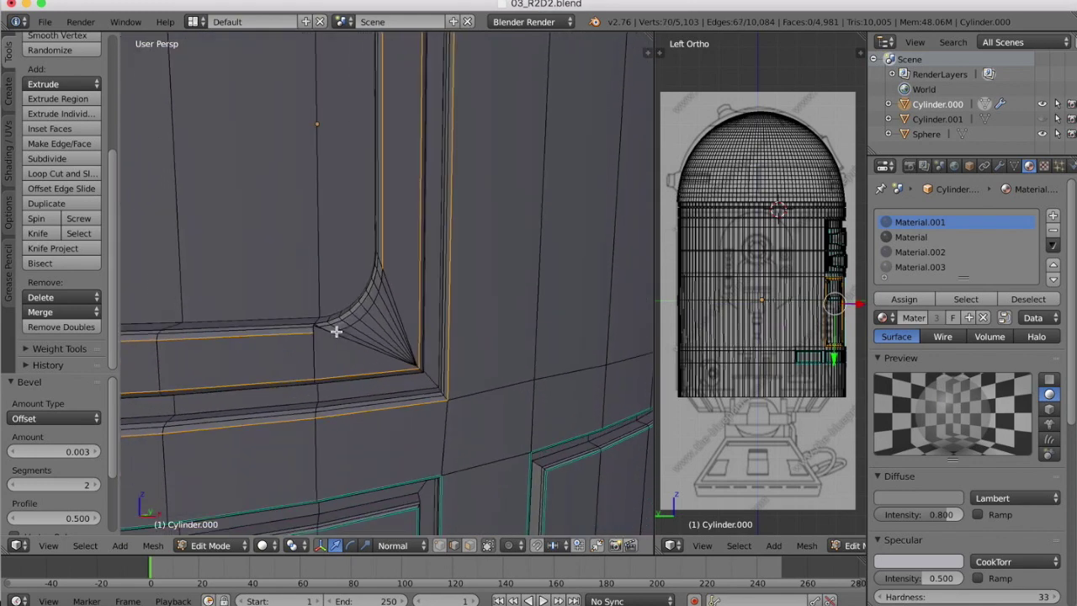
mouse_move(336, 331)
left_mouse_down()
mouse_move(363, 318)
mouse_move(381, 275)
left_mouse_up()
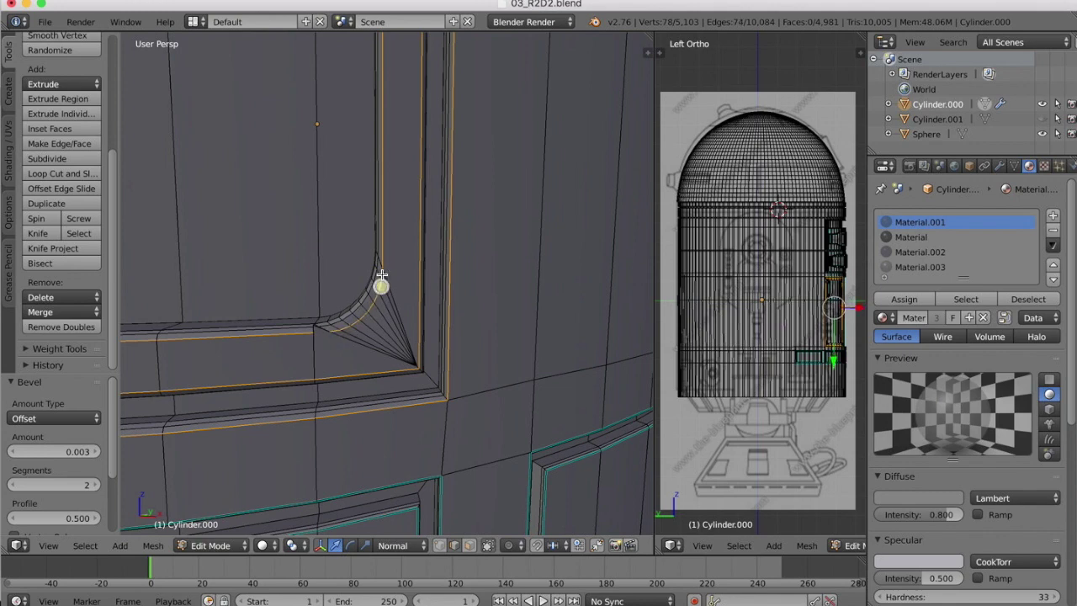
scroll(272, 287, "left", 10)
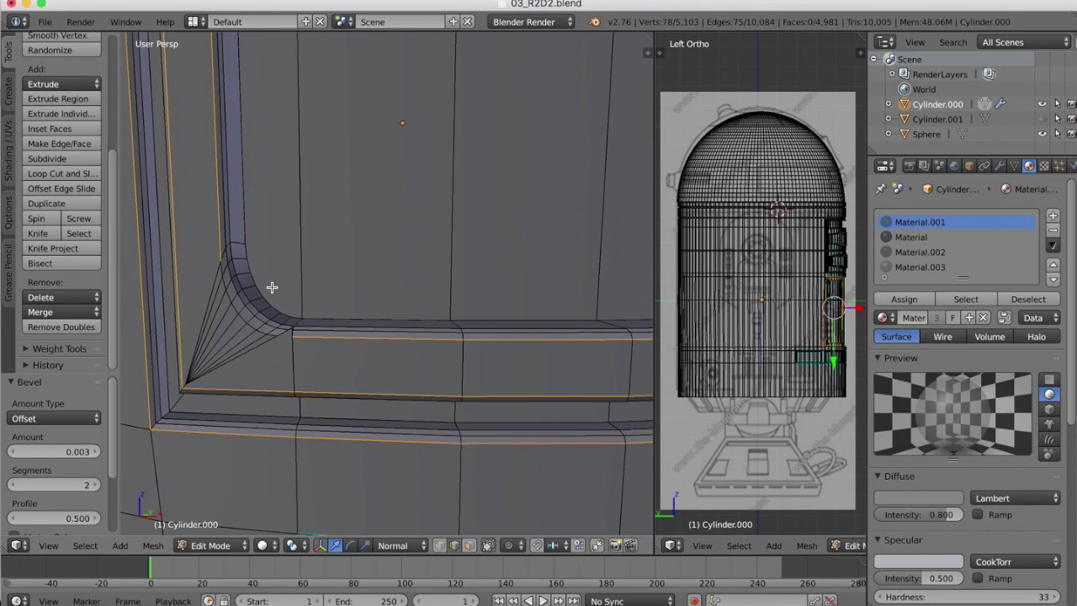
mouse_move(278, 328)
left_mouse_down()
mouse_move(247, 311)
mouse_move(228, 264)
left_mouse_up()
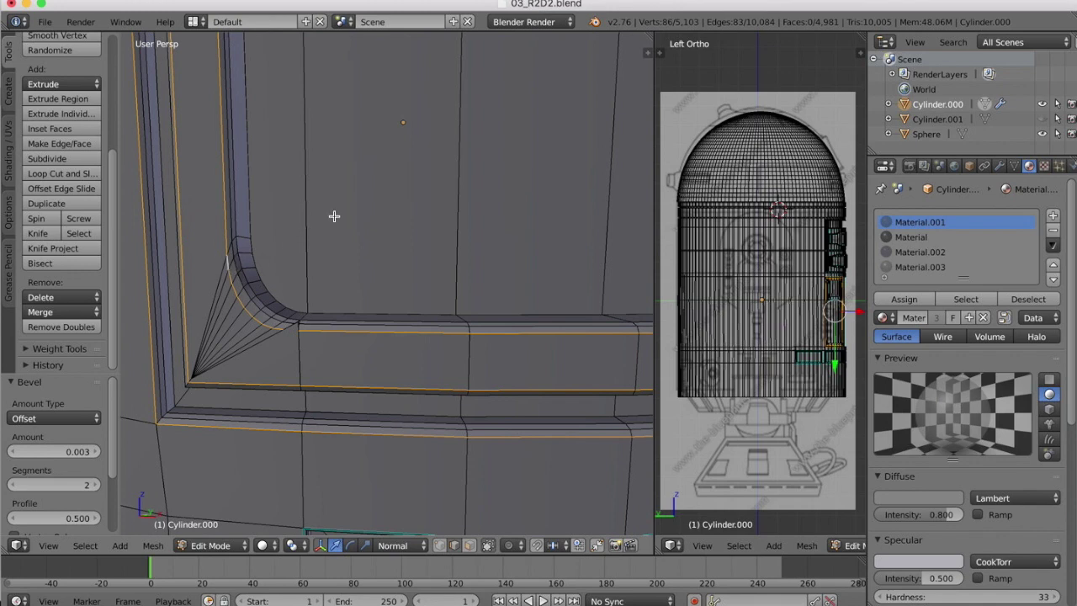
Step: Mark all selected outline edges of the tall recessed panel as sharp
scroll(358, 361, "down", 8)
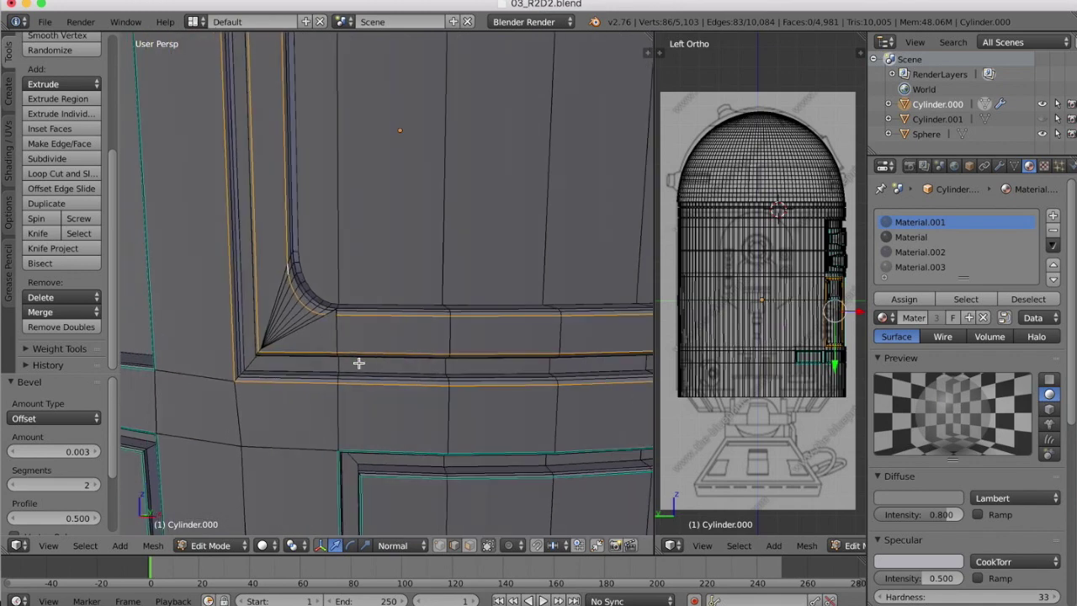
scroll(358, 363, "up", 5)
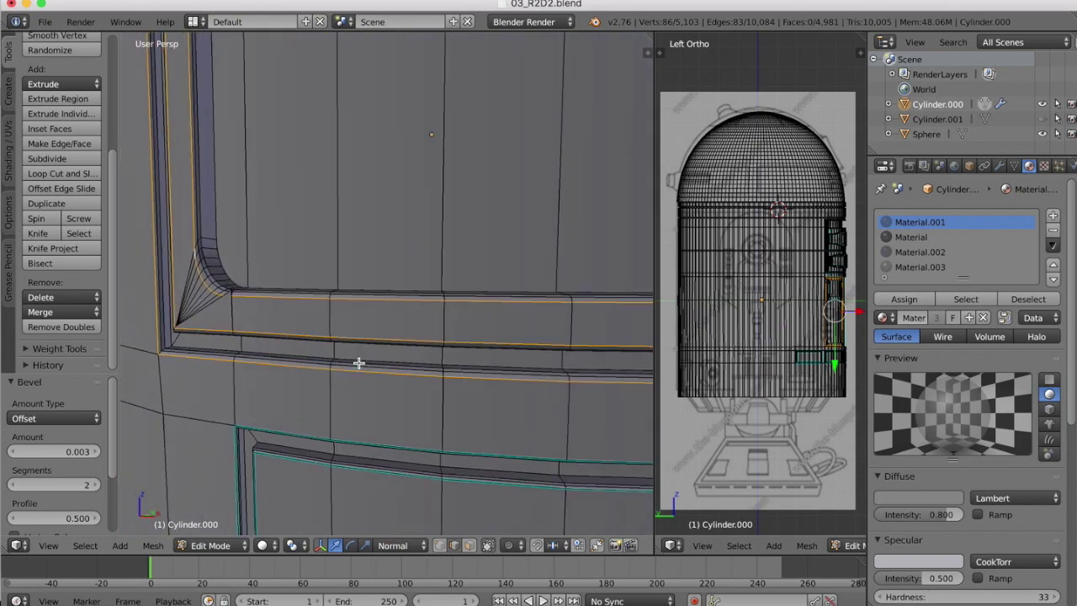
scroll(358, 363, "down", 6, "shift")
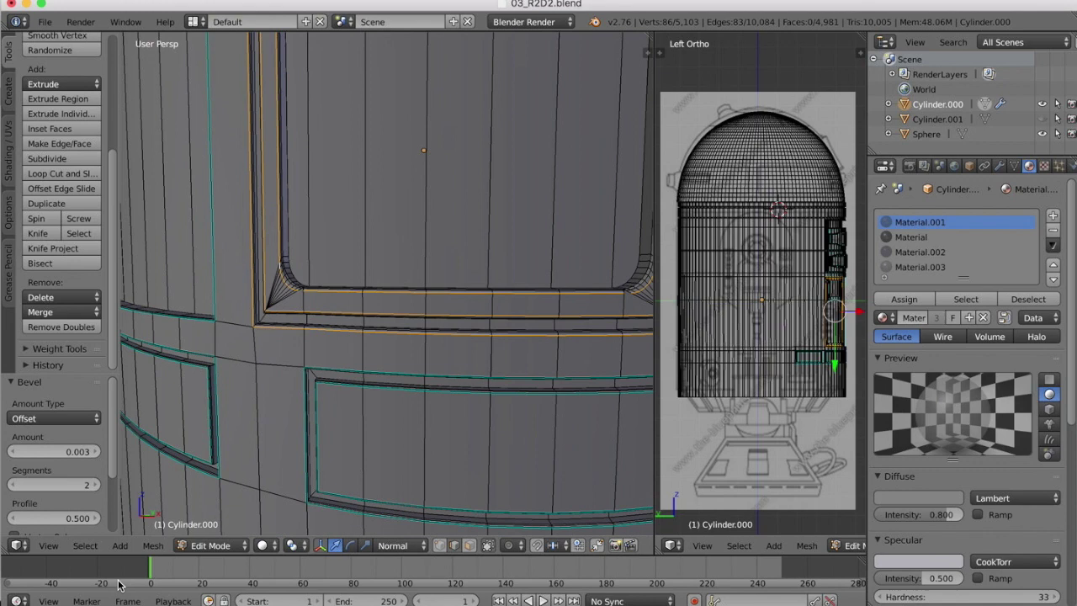
left_click(153, 545)
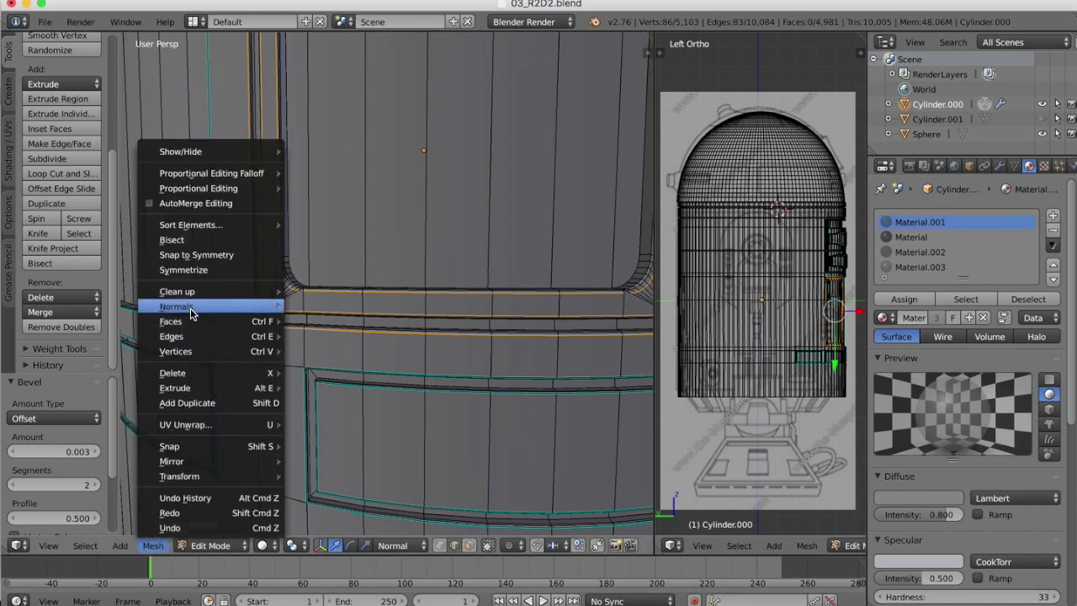
mouse_move(185, 336)
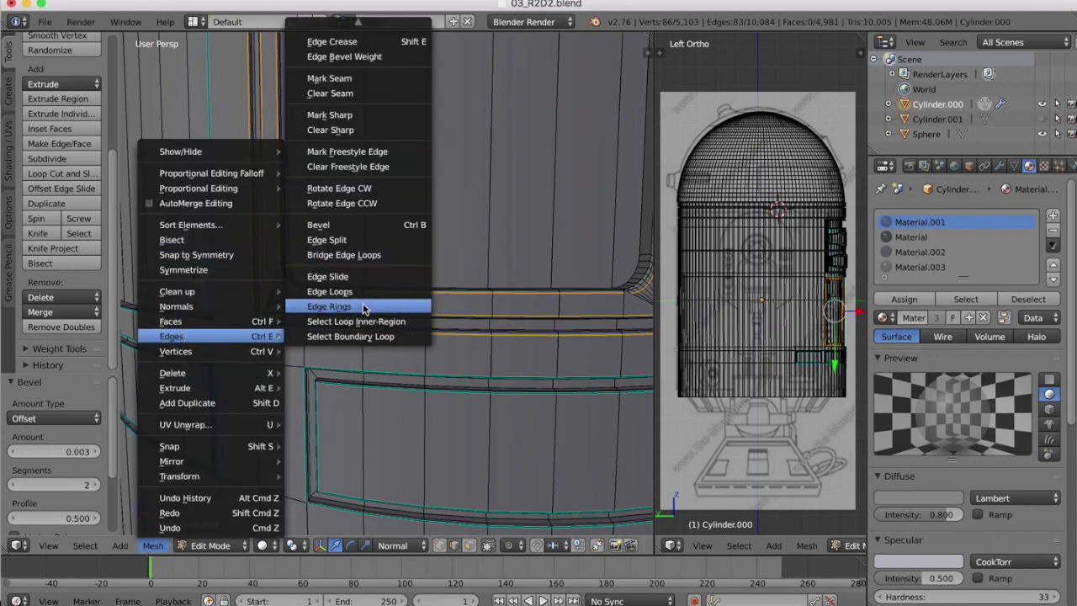
left_click(345, 115)
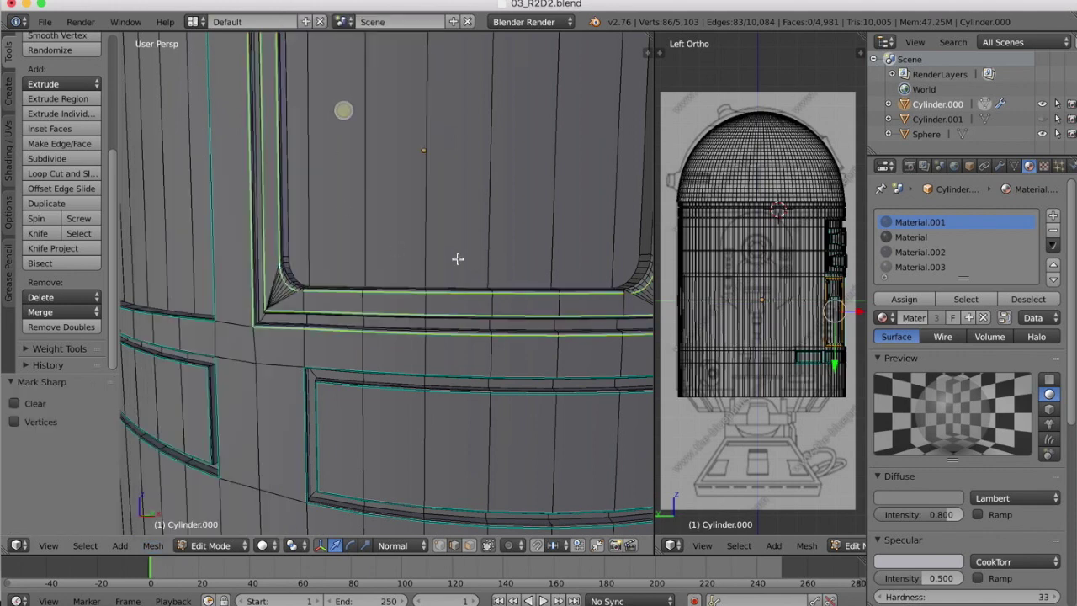
Step: Switch to Object Mode and examine the shading of the tall panel and the surrounding body panels from several sides
scroll(502, 252, "up", 3)
scroll(501, 252, "down", 3)
left_click(210, 545)
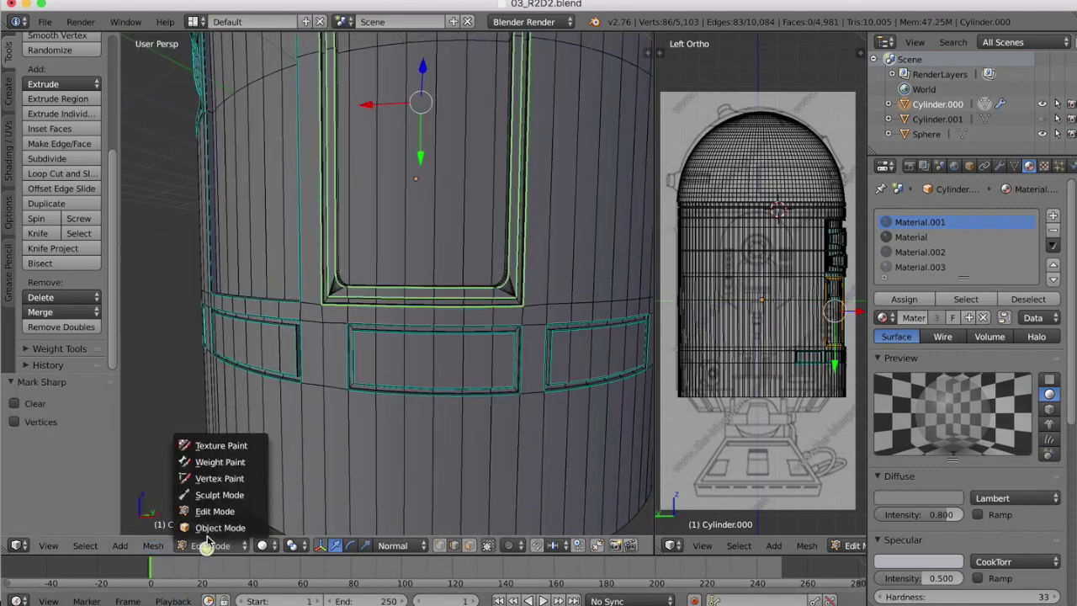
left_click(236, 528)
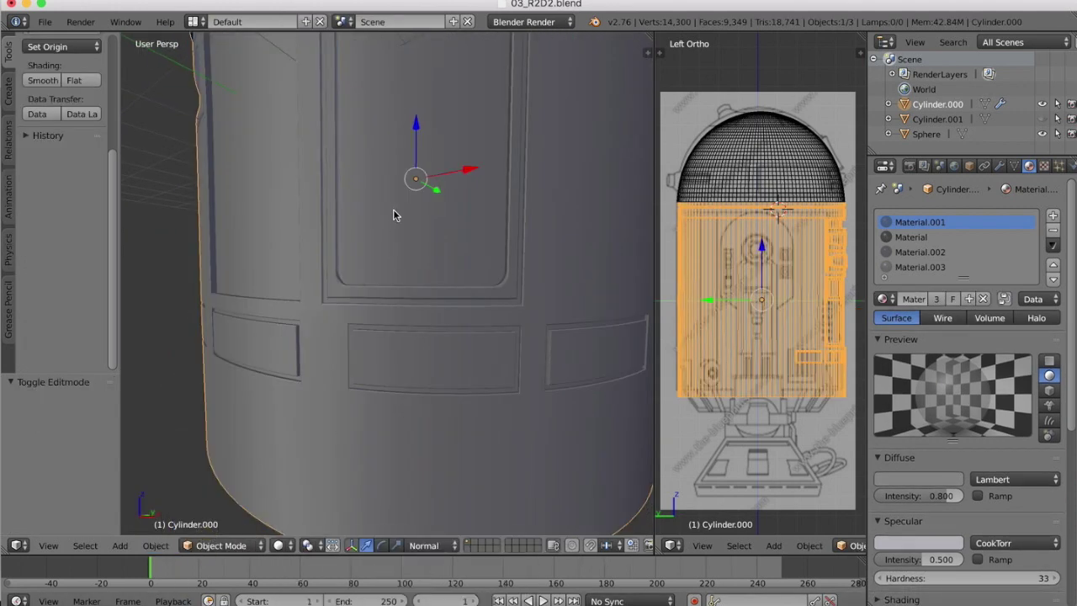
scroll(395, 214, "up", 5, "shift")
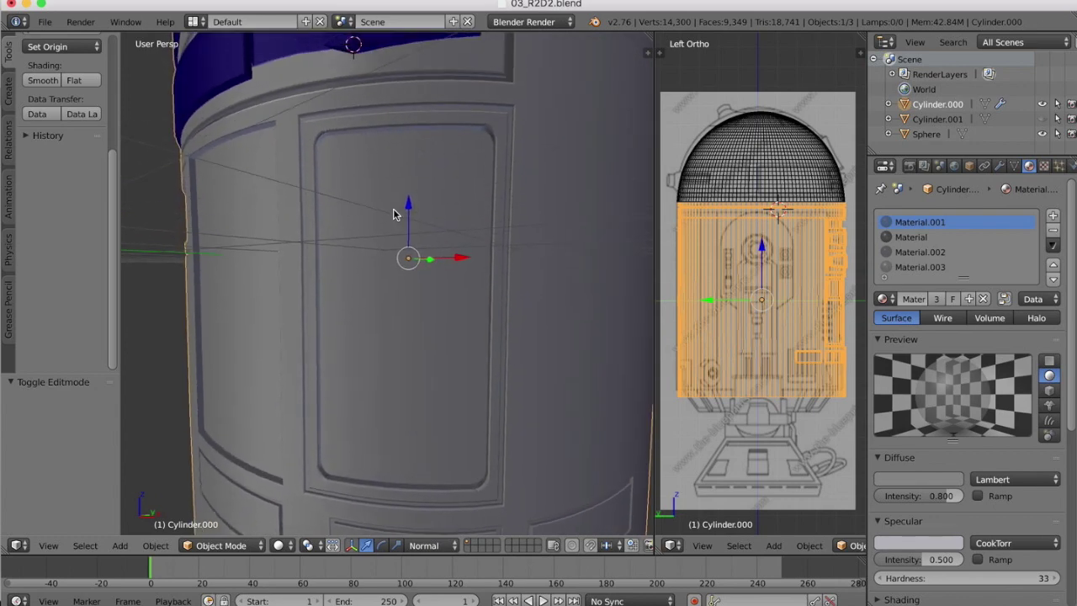
scroll(395, 213, "left", 5)
scroll(395, 214, "right", 5)
scroll(395, 214, "left", 3)
scroll(394, 214, "down", 5, "ctrl")
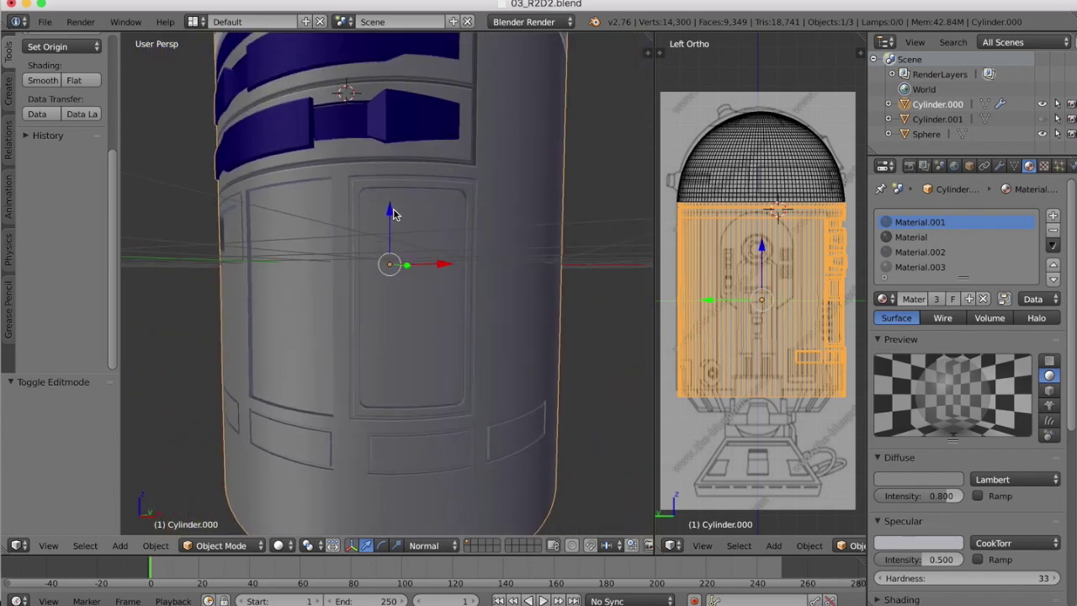
scroll(395, 214, "right", 3)
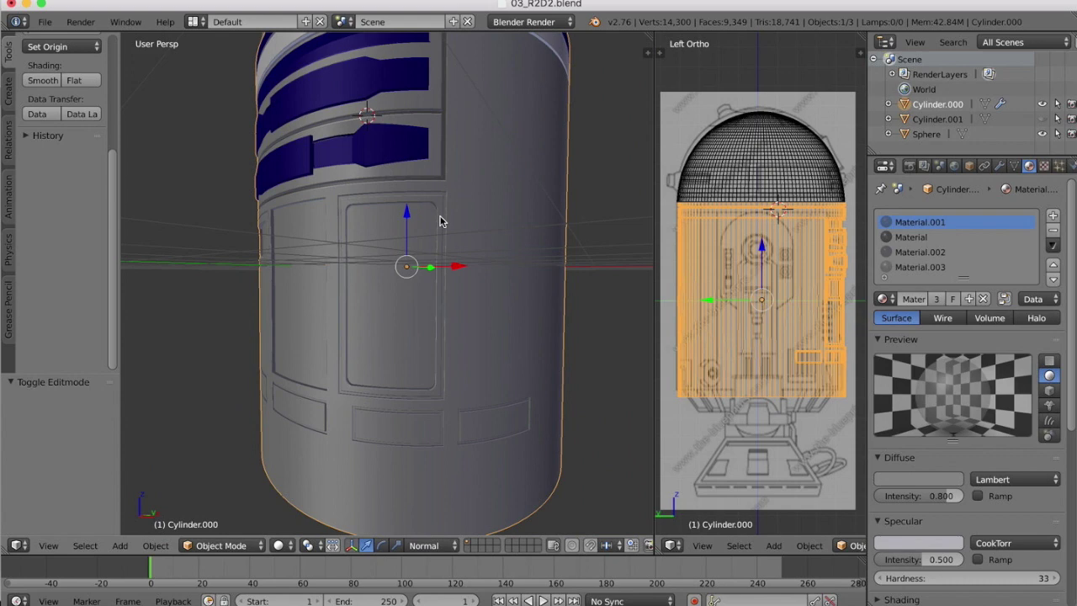
scroll(393, 215, "right", 5)
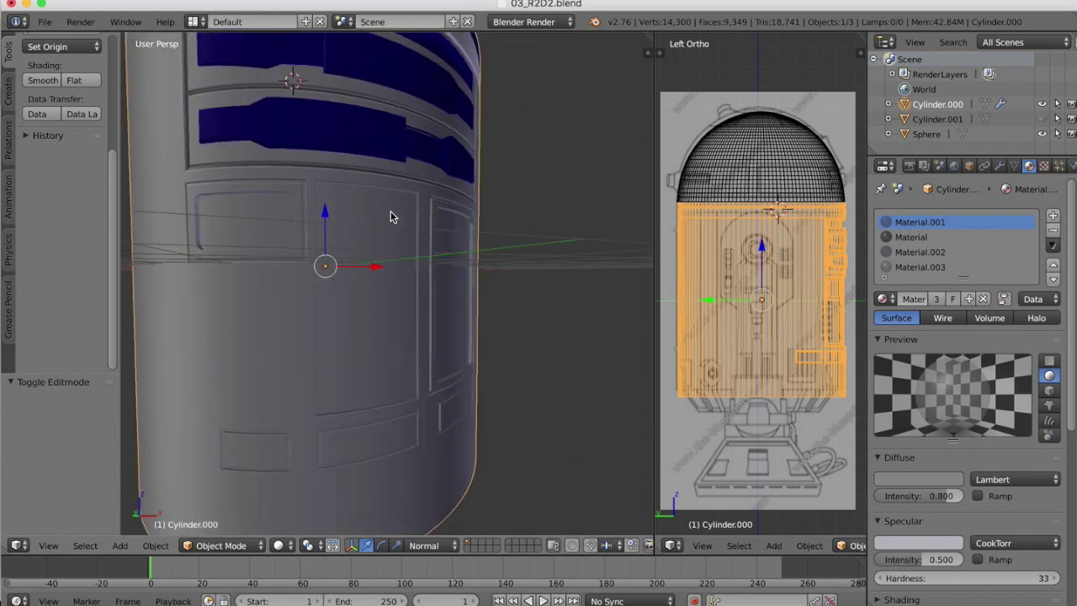
Step: Show the body from the back over the blueprint and change the viewport display to wireframe
left_click(51, 545)
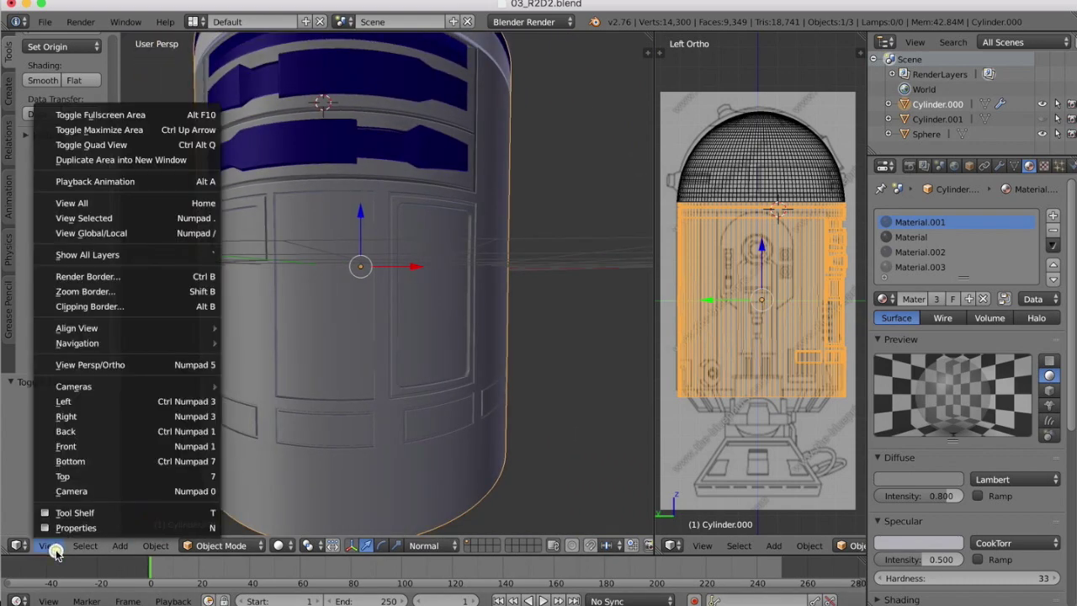
left_click(66, 431)
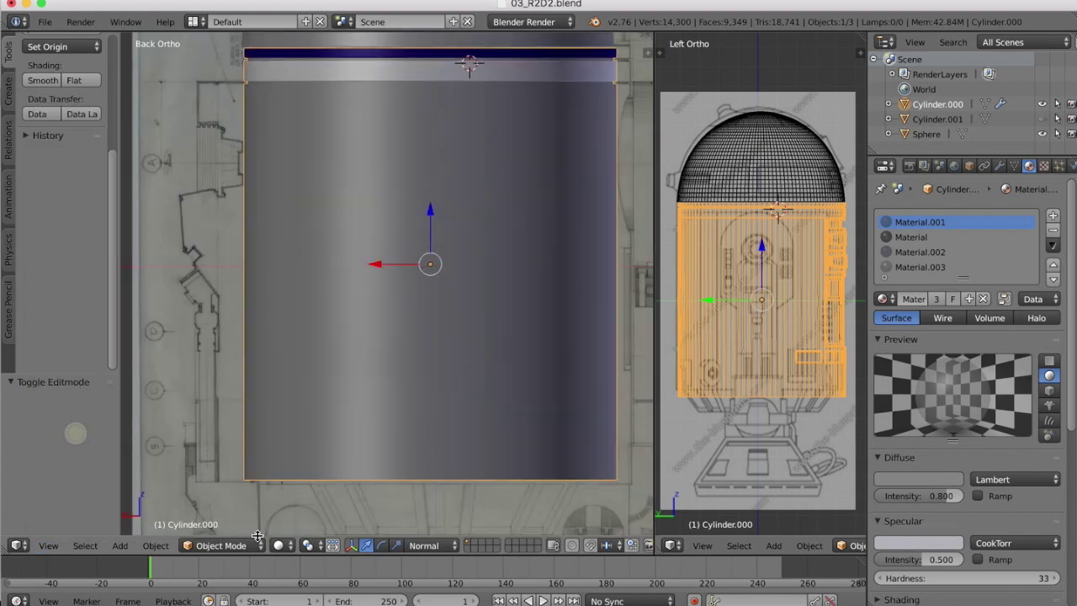
left_click(281, 545)
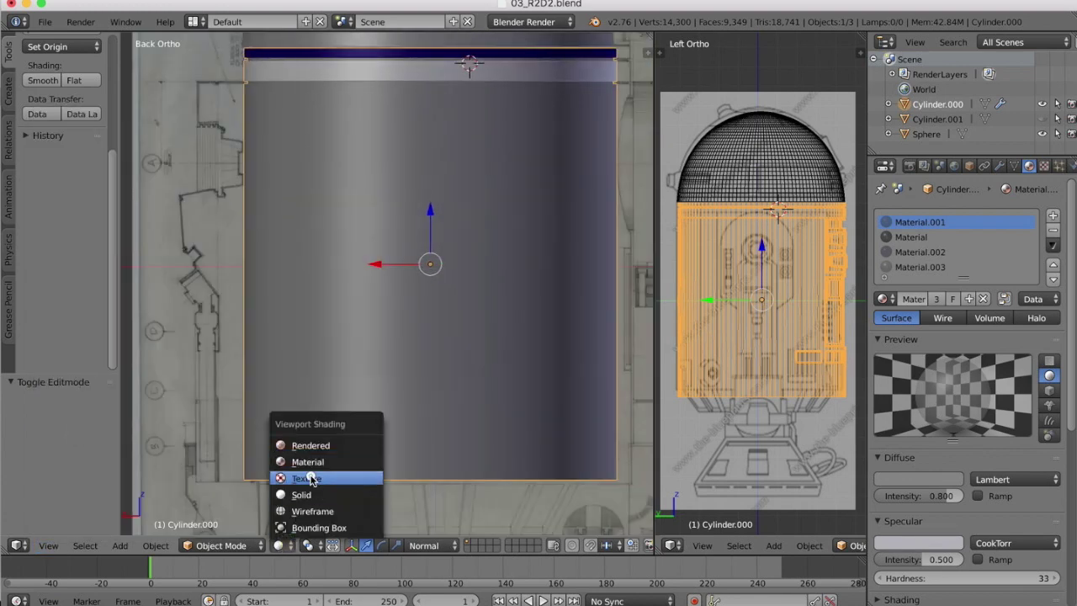
left_click(306, 478)
left_click(276, 546)
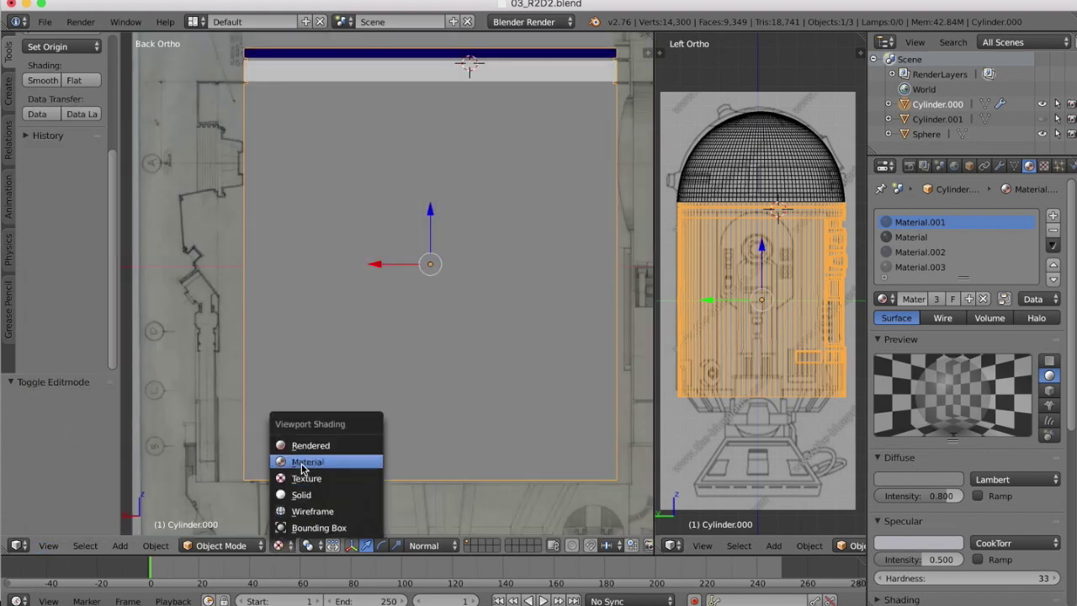
left_click(301, 462)
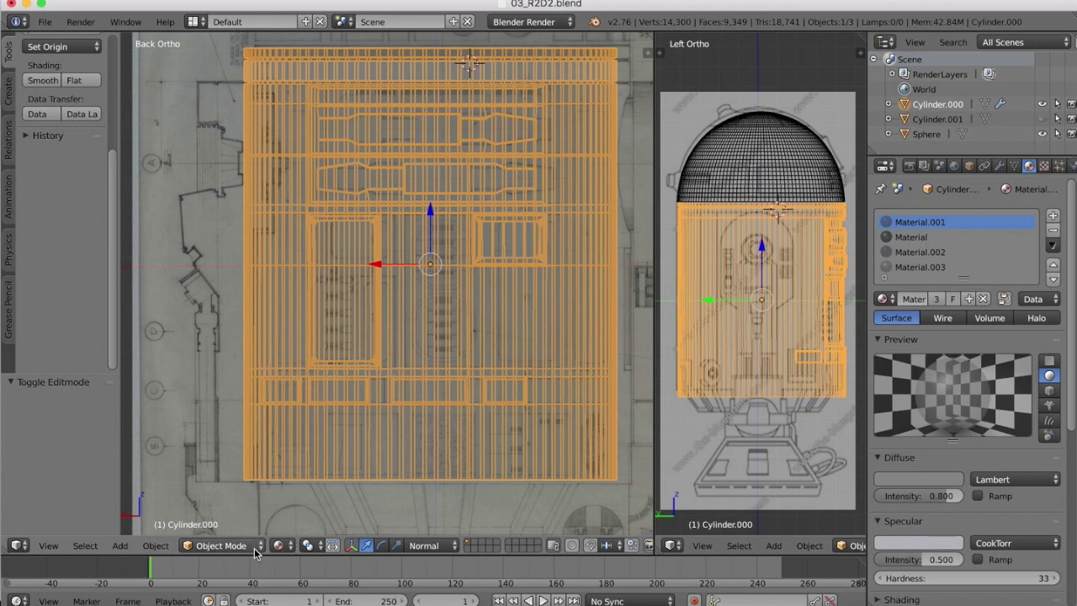
Step: Switch the body cylinder to Edit Mode and show it from the front over the blueprint
left_click(223, 545)
left_click(219, 511)
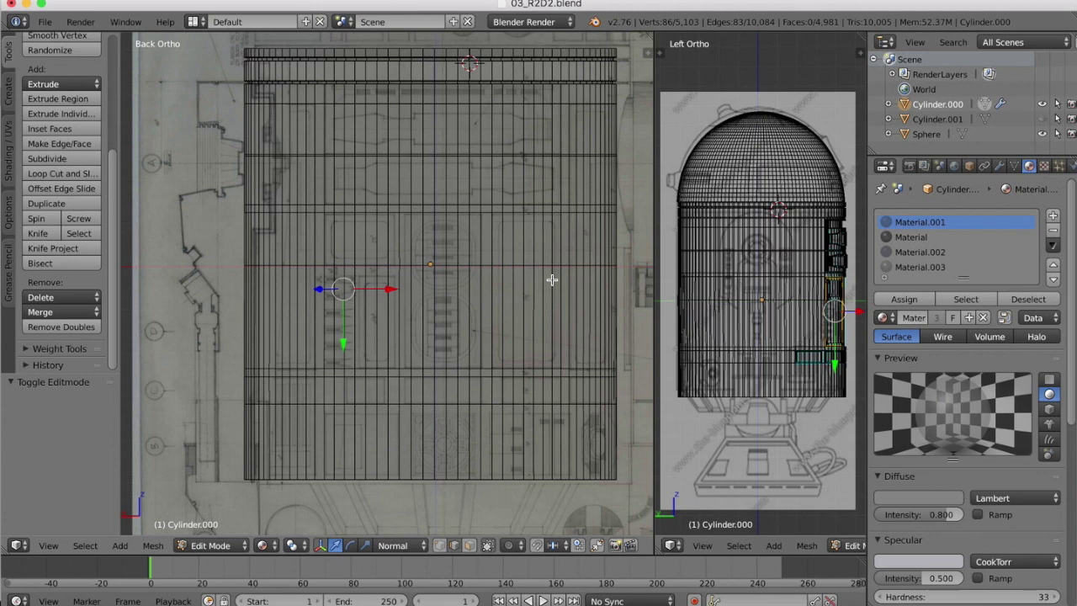
left_click(47, 545)
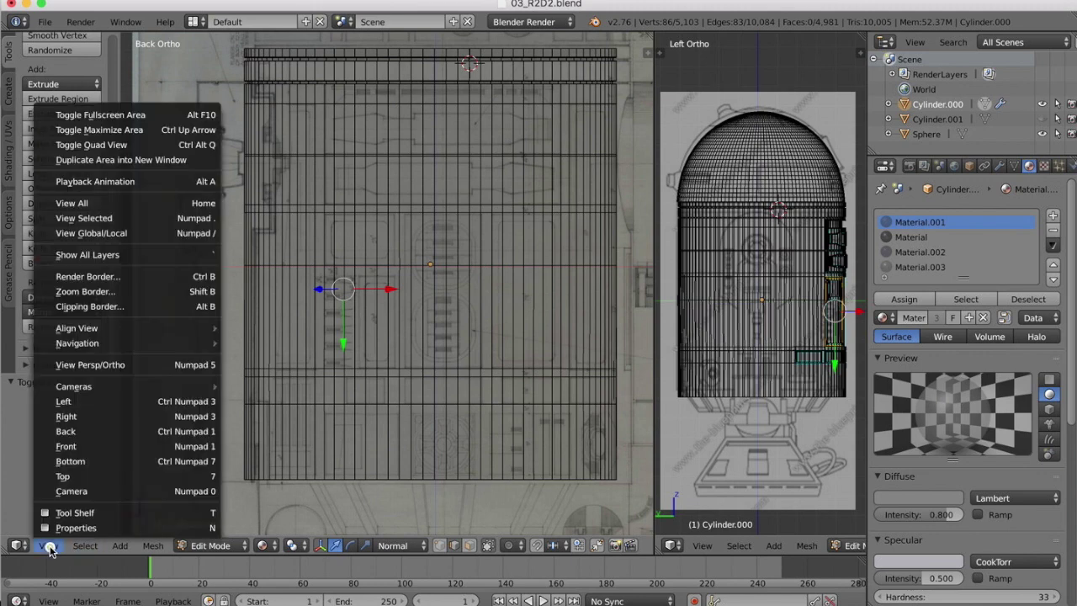
left_click(66, 446)
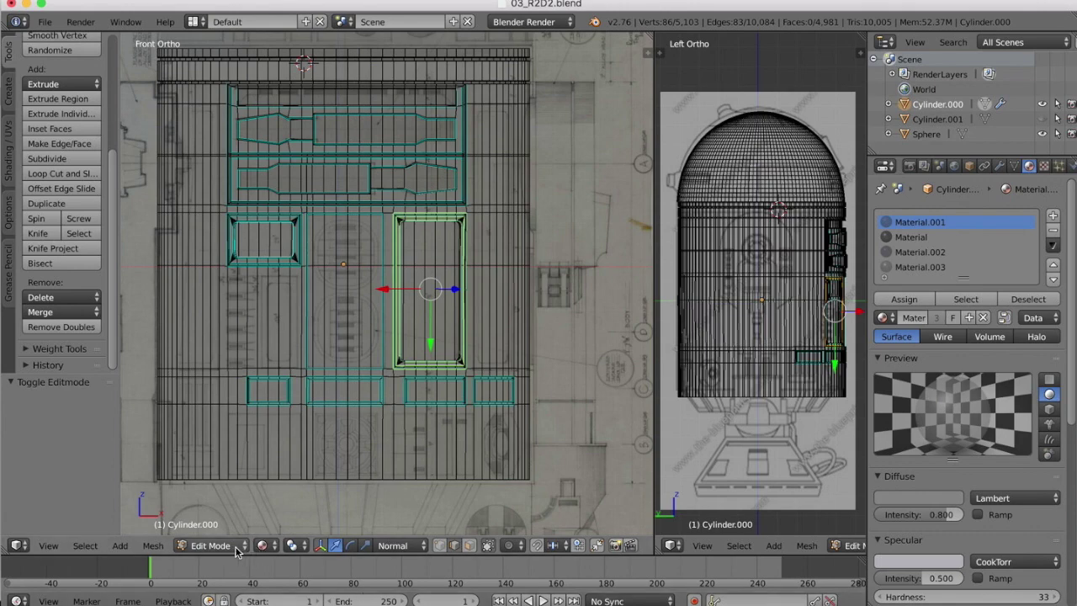
Step: Examine the front panel layout on the blueprint and bring up the R2-D2 reference photo in Preview for comparison
scroll(440, 253, "up", 2)
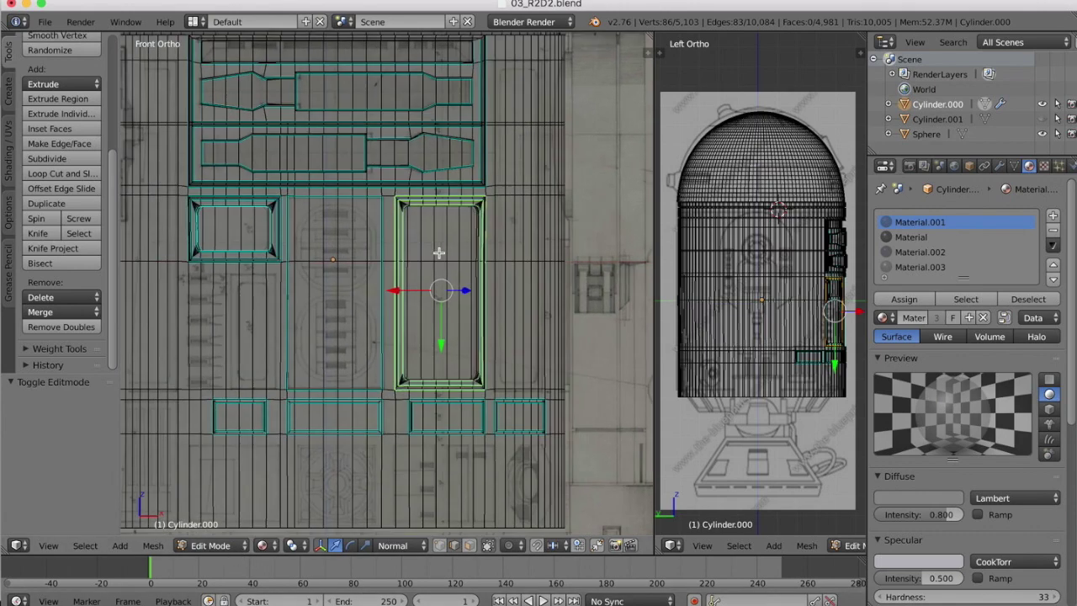
scroll(439, 253, "left", 3, "shift")
scroll(440, 253, "up", 3, "shift")
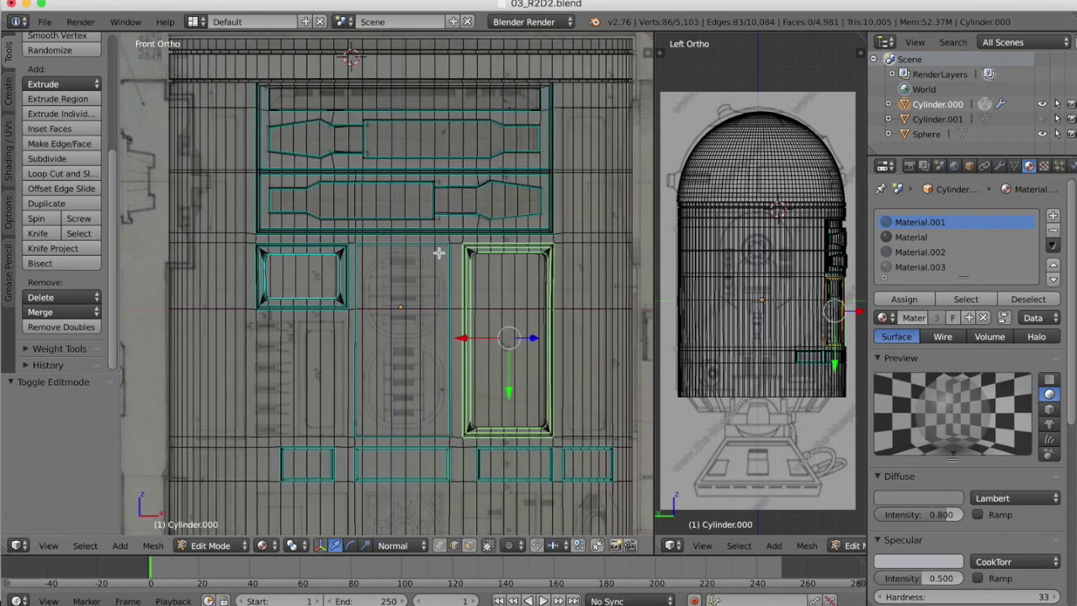
scroll(439, 254, "right", 1)
scroll(440, 253, "down", 1)
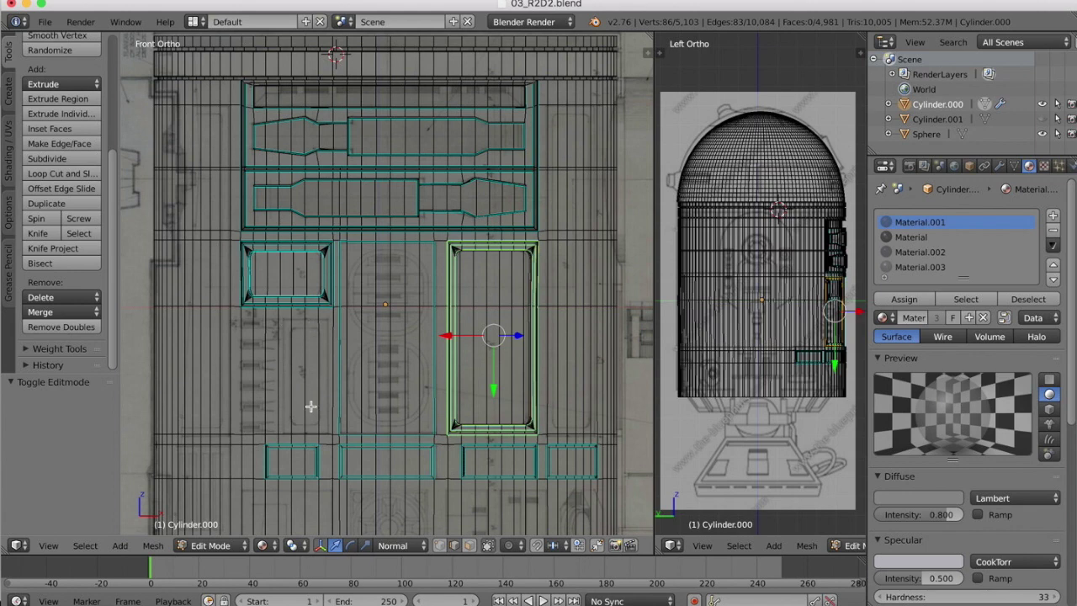
scroll(439, 391, "down", 4, "shift")
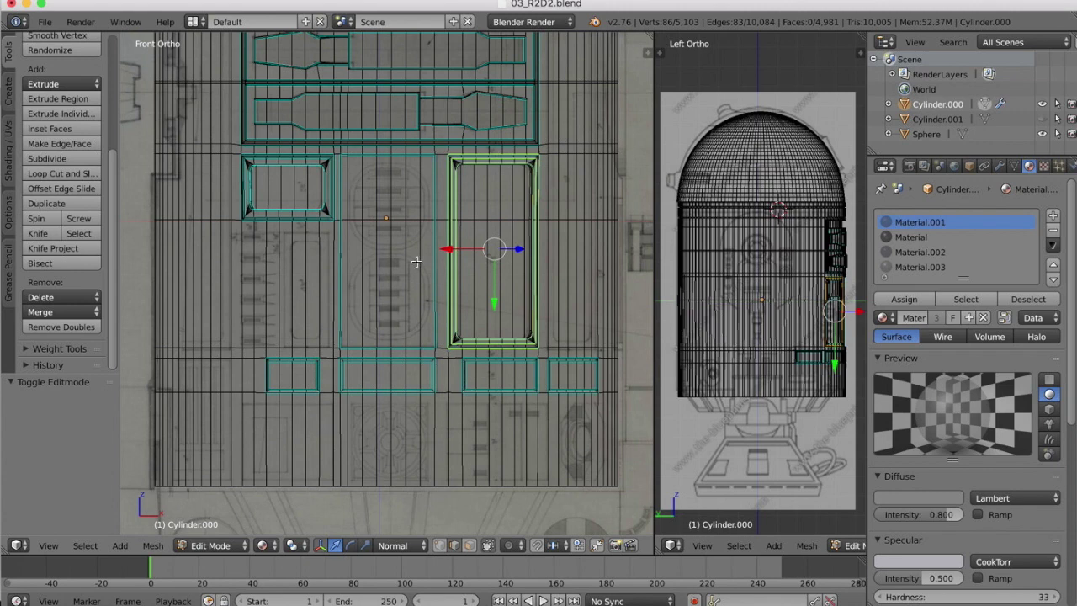
scroll(416, 262, "up", 3)
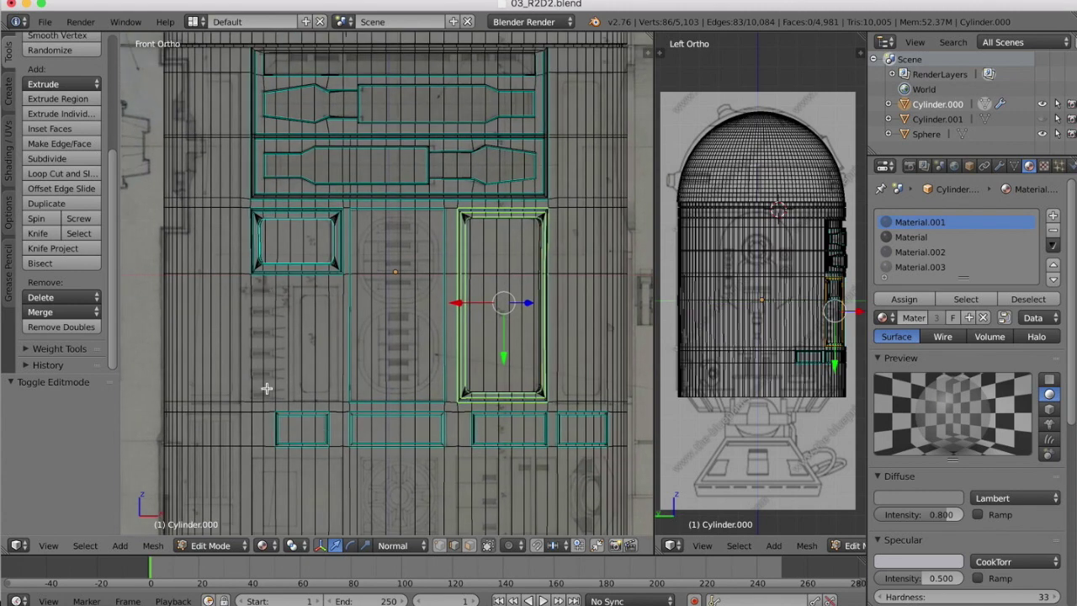
scroll(449, 236, "up", 3, "shift")
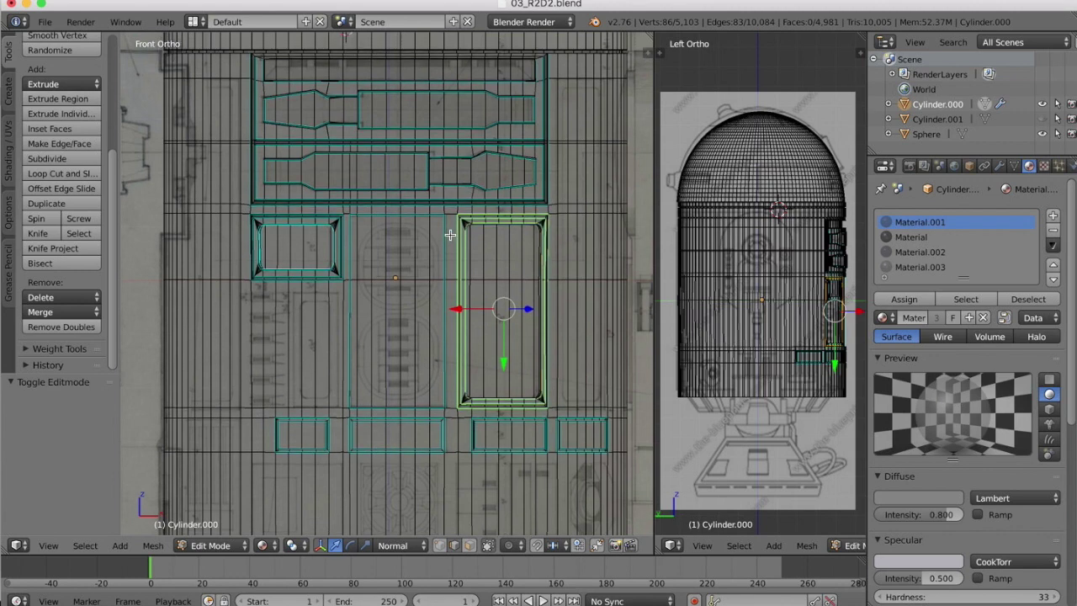
left_click(924, 605)
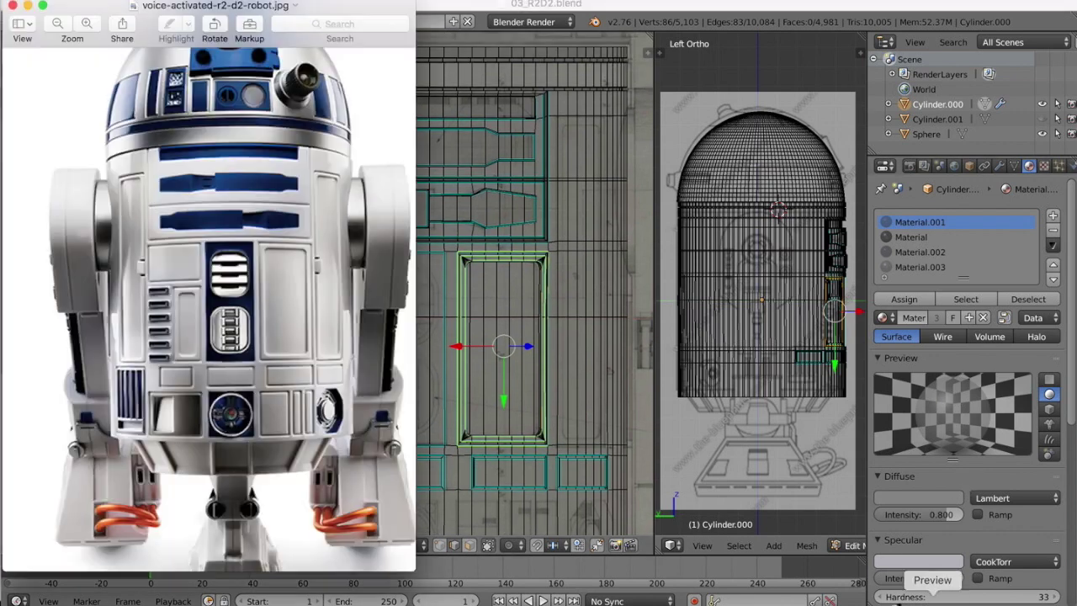